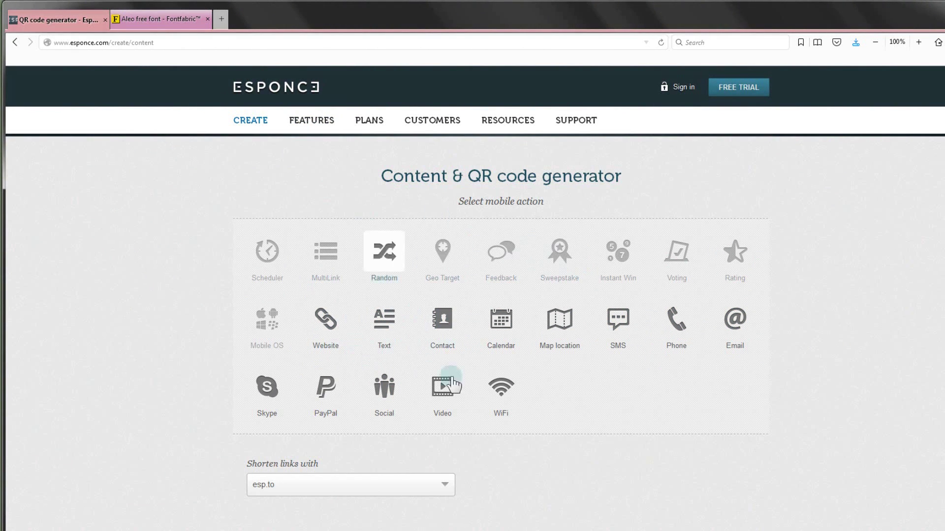
- Create a text message QR code with the content "TEXT" and continue to the QR code designer
click(389, 331)
click(374, 336)
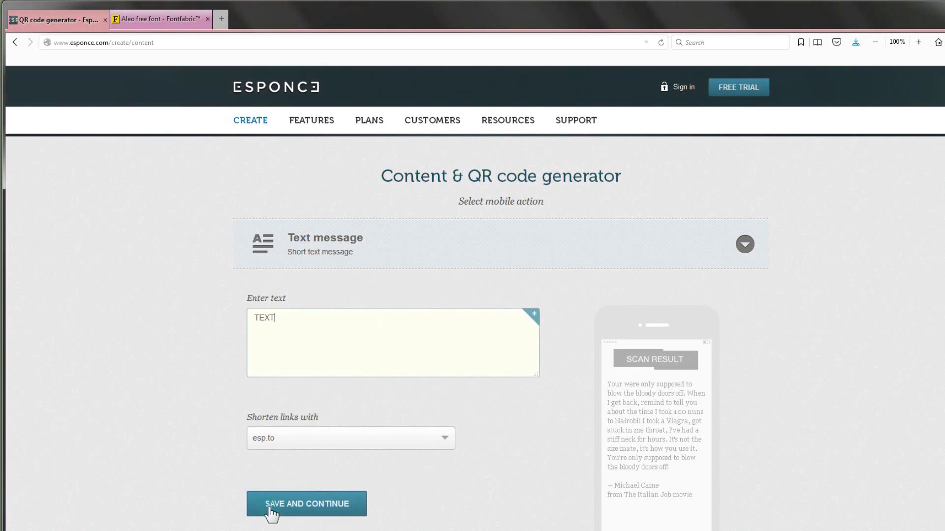
click(307, 505)
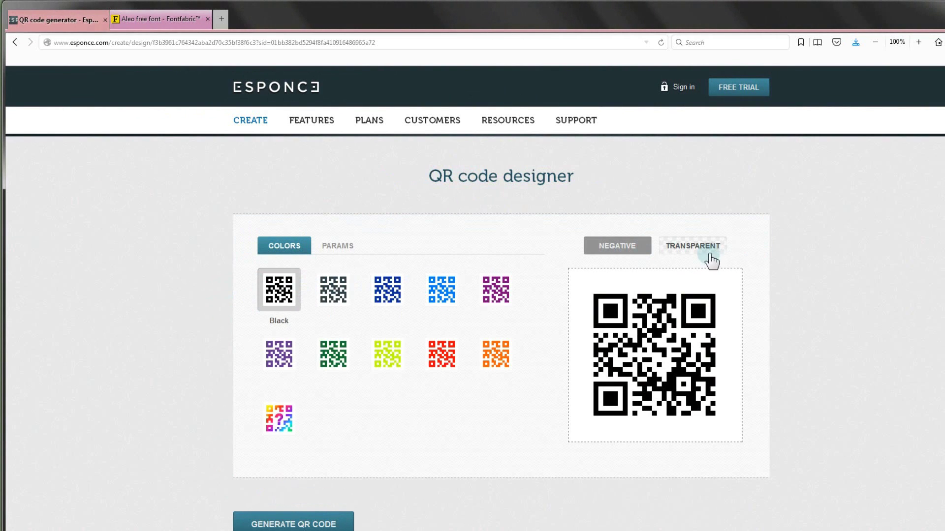
- Generate the QR code with a transparent background and open its PNG download, dismissing the dialog without saving
click(685, 252)
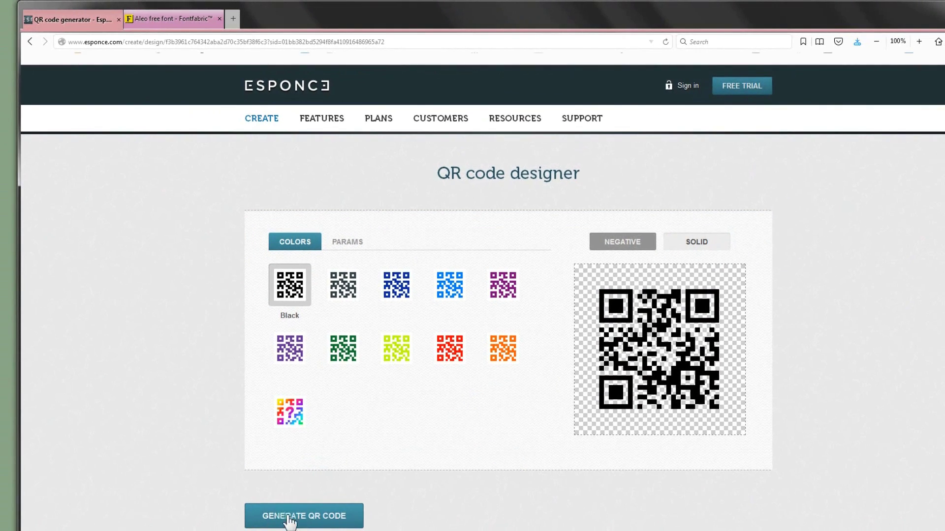
click(314, 521)
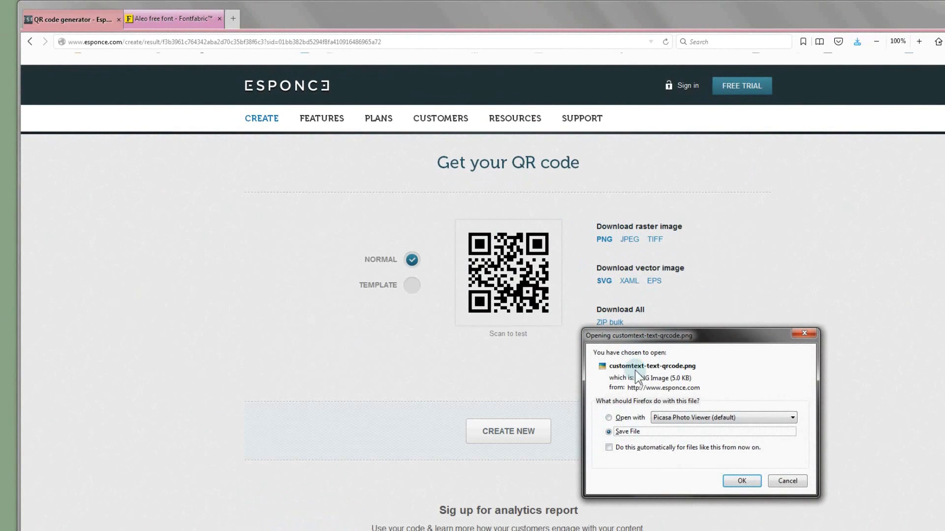
click(805, 333)
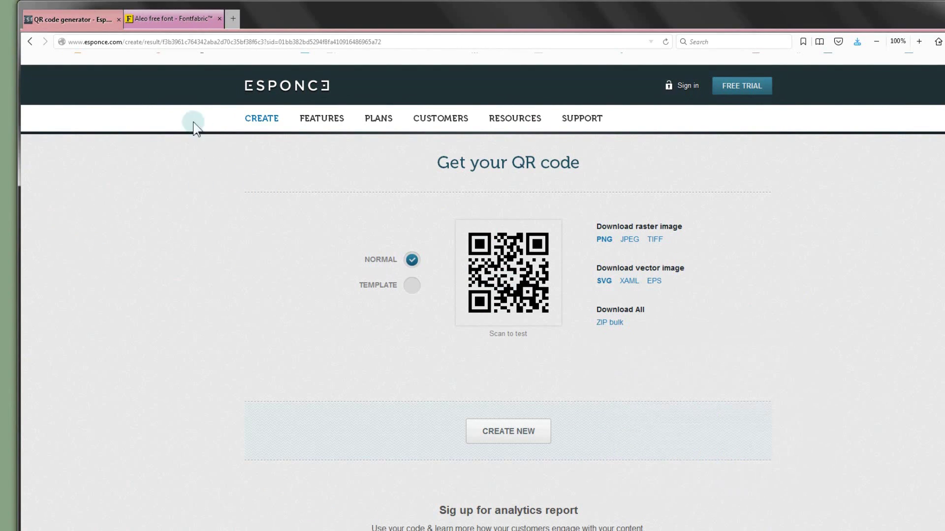
- View the Aleo free font page, and open BC_Template.psd from the Simple Business Card TUT folder in Photoshop
click(158, 19)
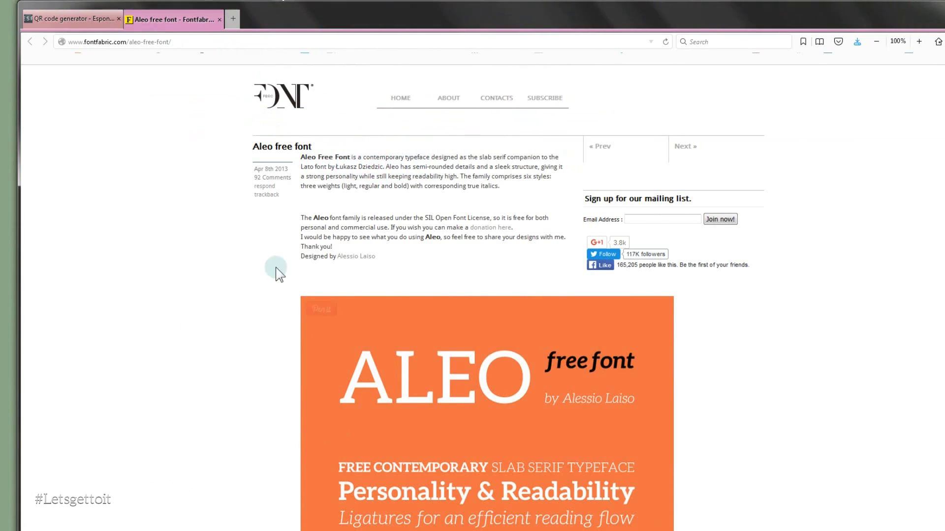
key(alt+Tab)
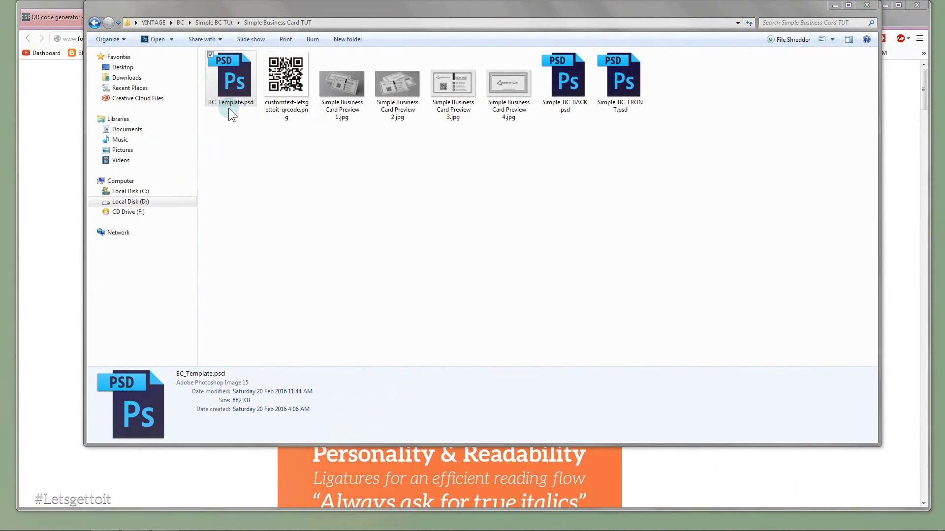
double_click(231, 97)
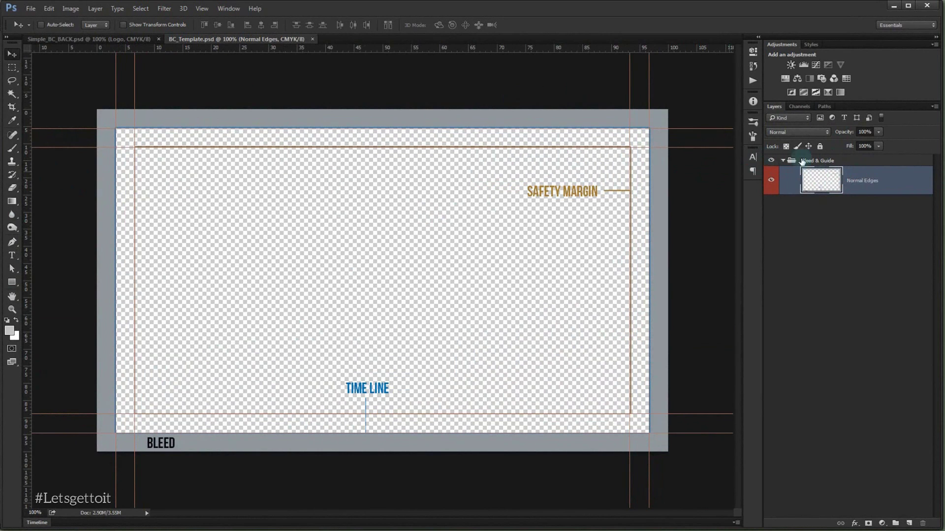
- Collapse the Bleed & Guide layer group and hide it
click(783, 162)
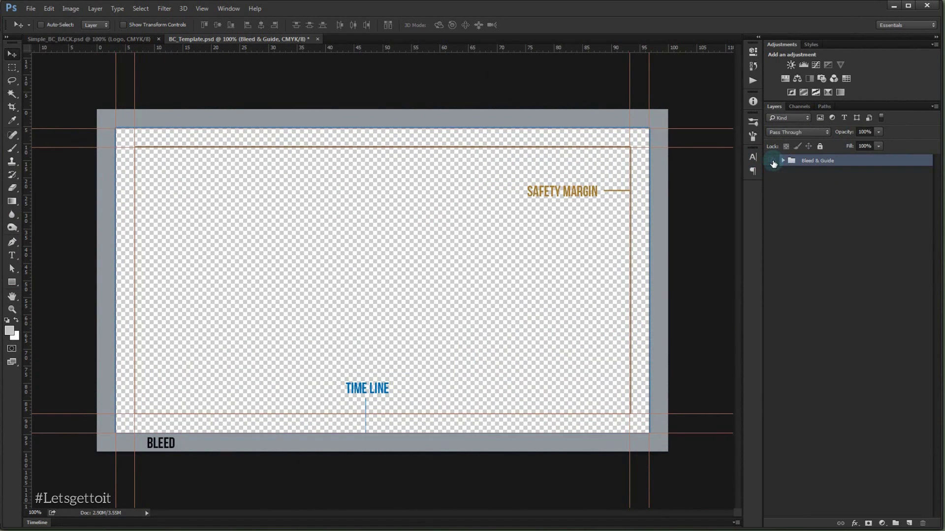
click(772, 161)
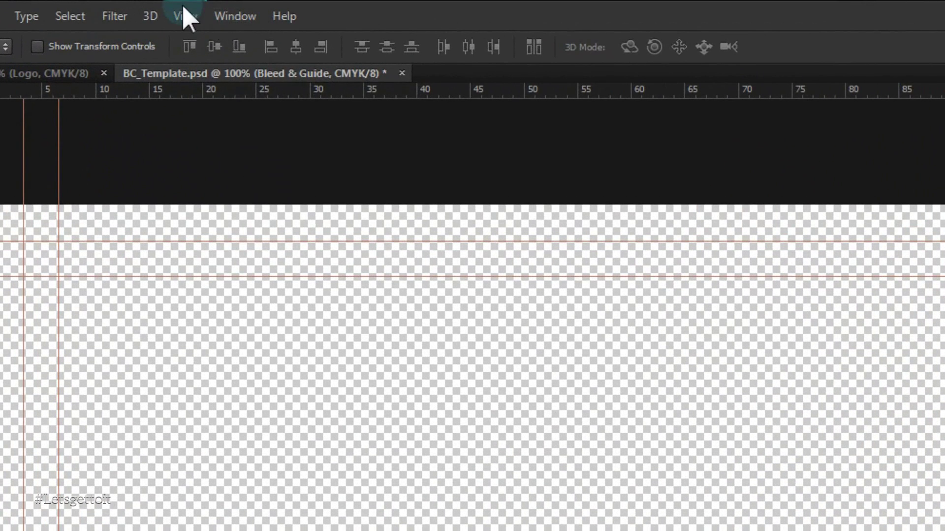
- Check the Snap setting and which elements, such as guides, layers and document bounds, snapping applies to
click(202, 8)
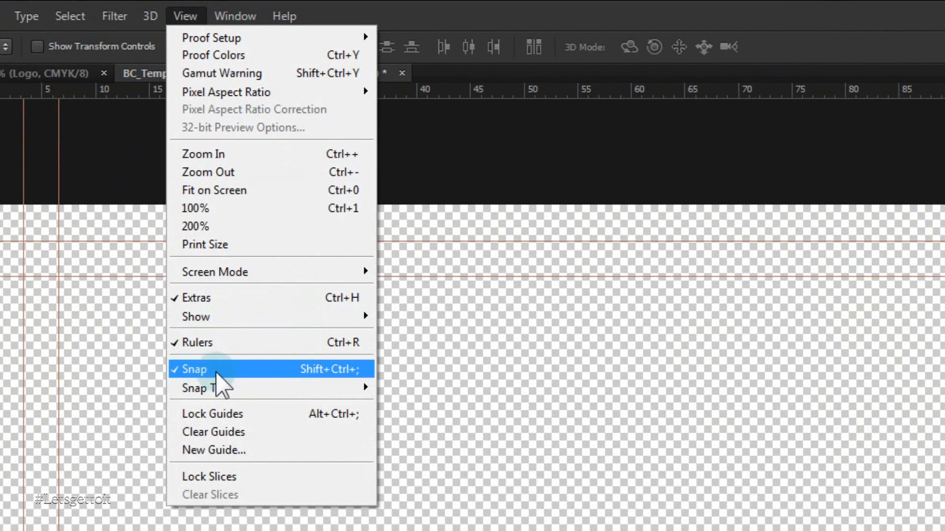
mouse_move(258, 387)
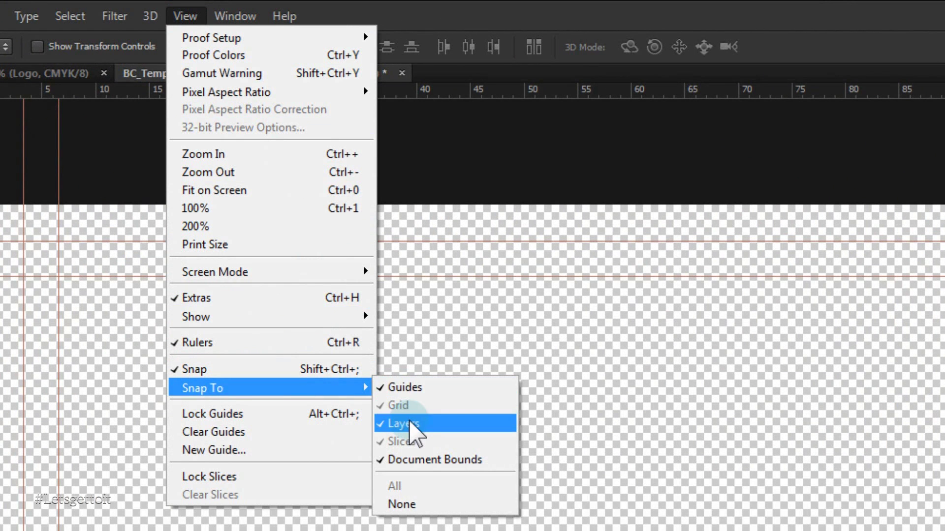
click(682, 49)
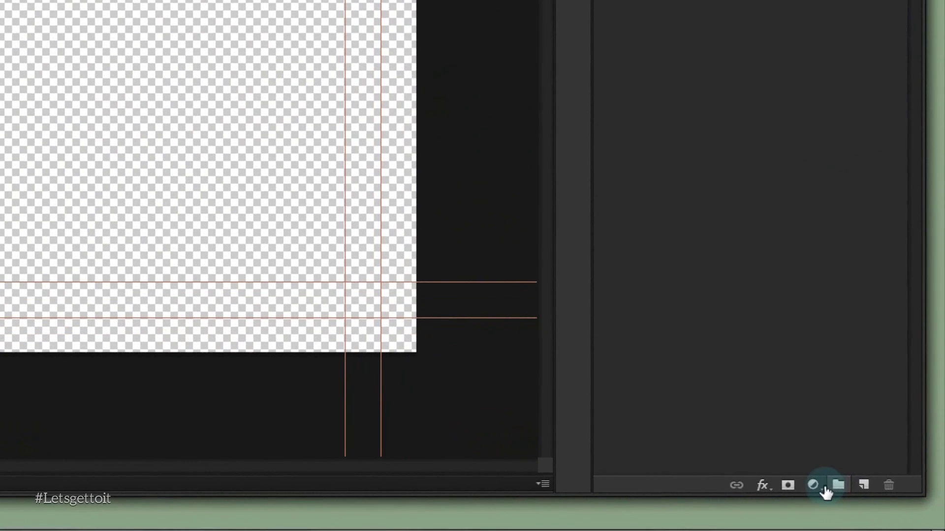
- Add a Solid Color fill layer in light grey cfcfcf to cover the card
click(882, 524)
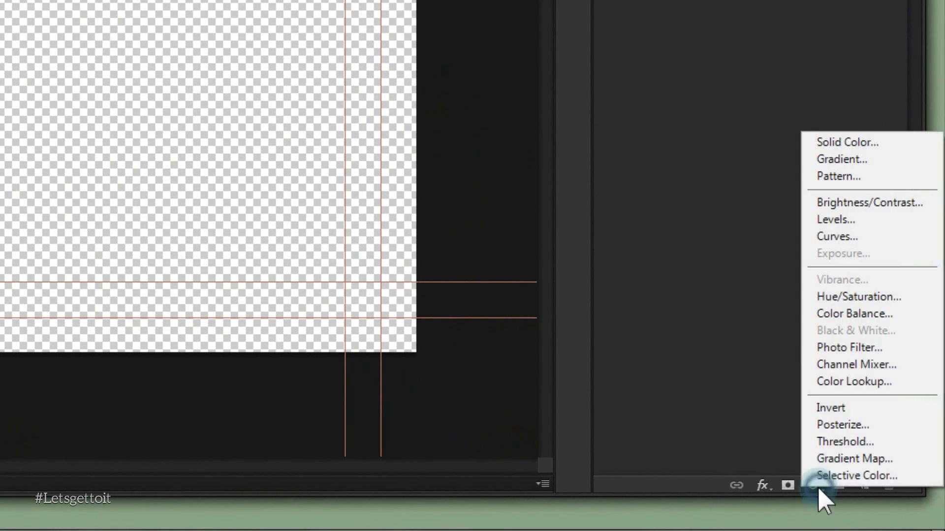
click(837, 142)
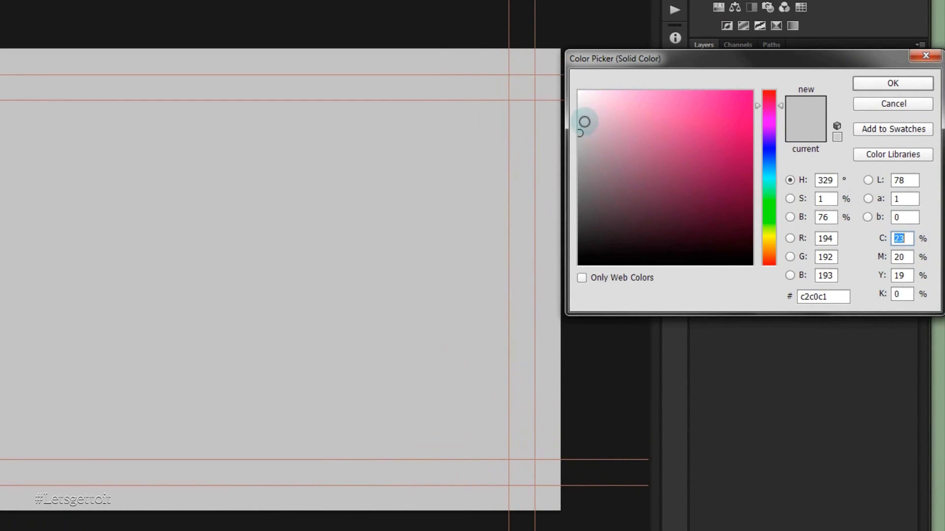
click(579, 120)
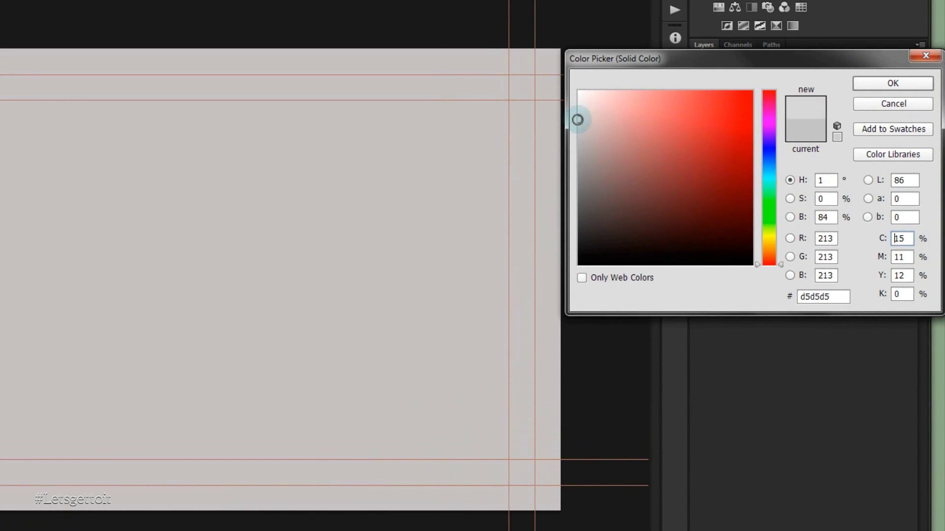
click(576, 121)
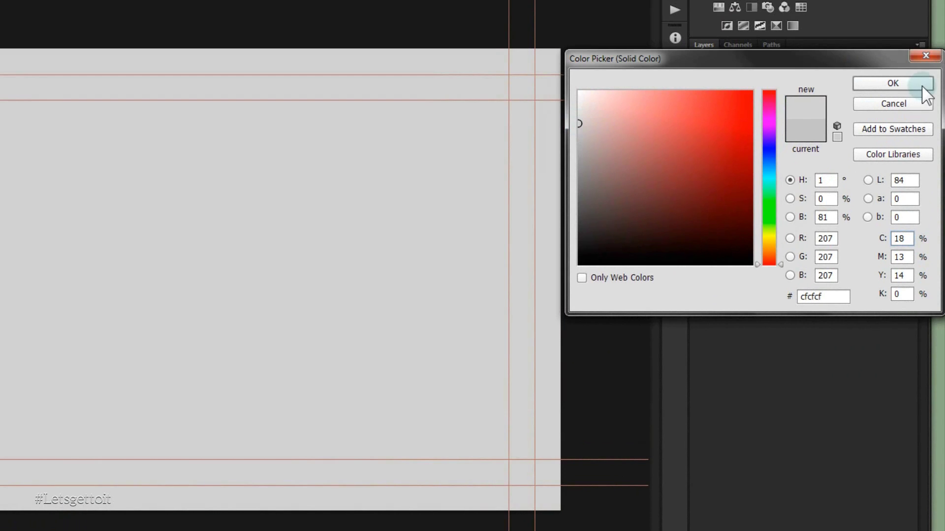
click(892, 83)
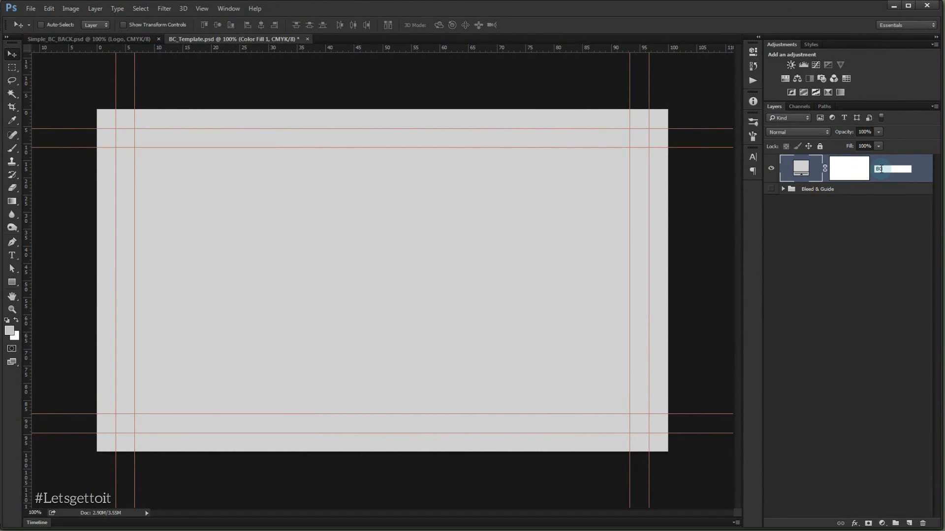
- Rename the colour fill layer as BG and place it below the Bleed & Guide group
key(Return)
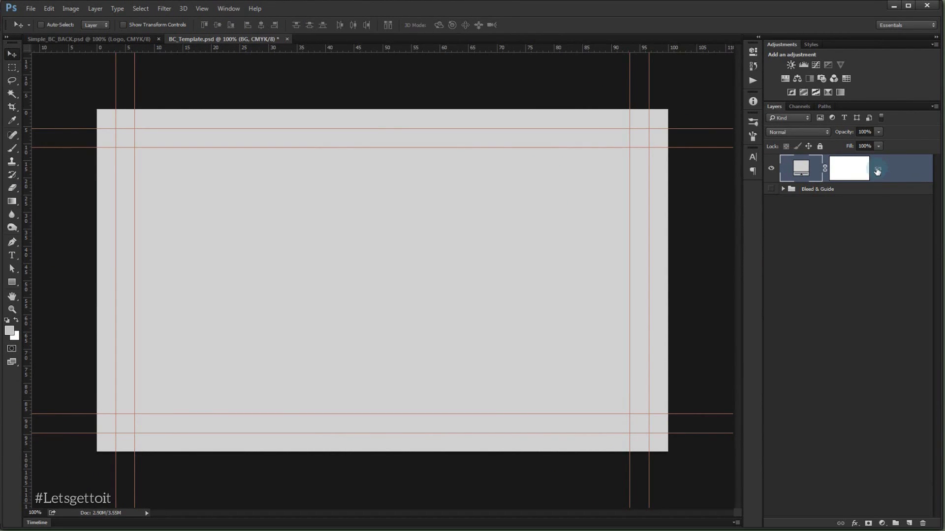
drag(876, 170, 800, 182)
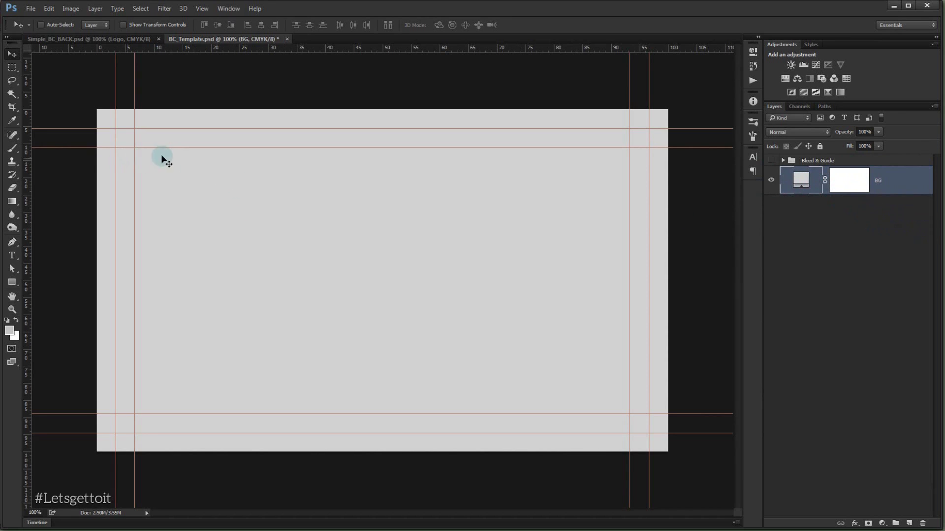
- Look at the finished card design in Simple_BC_BACK.psd and return to BC_Template.psd
click(122, 39)
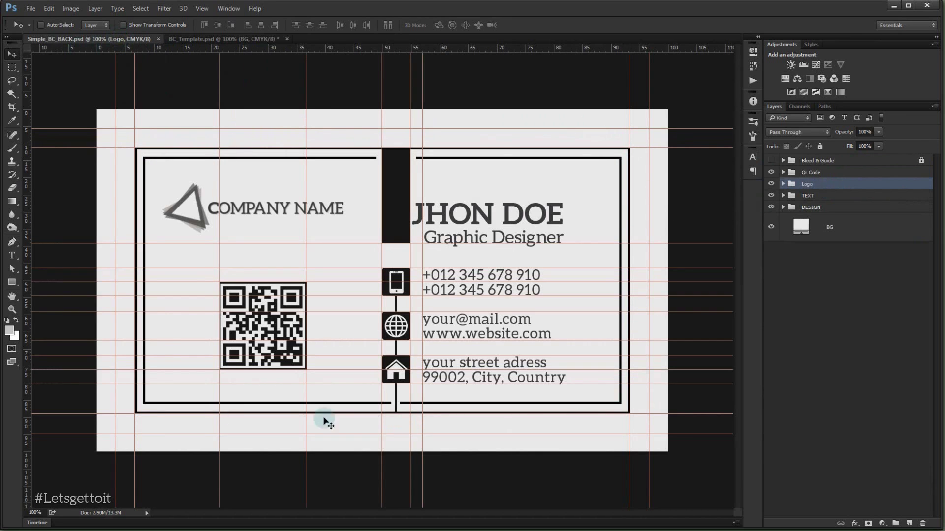
click(193, 37)
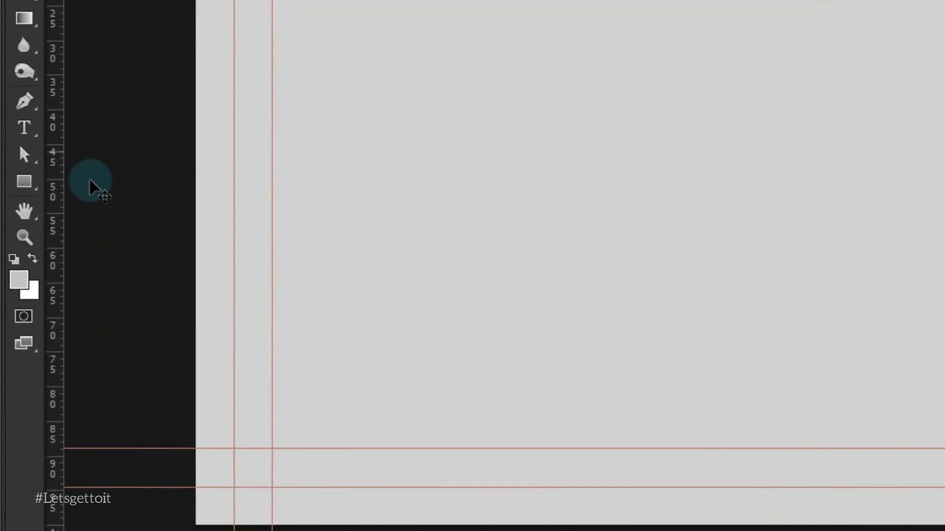
- Set up the Rectangle tool in Shape mode with no fill and a near-black solid stroke colour
click(14, 285)
drag(36, 124, 118, 123)
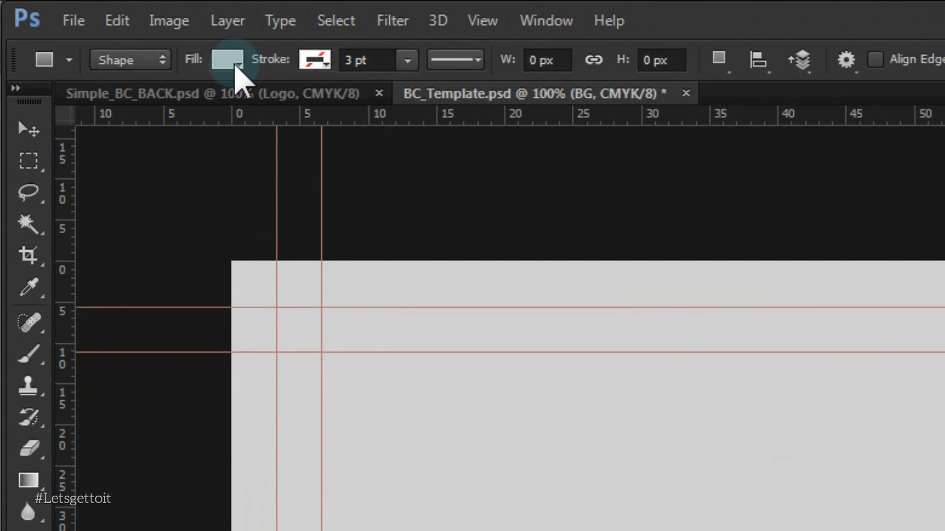
click(232, 68)
click(132, 118)
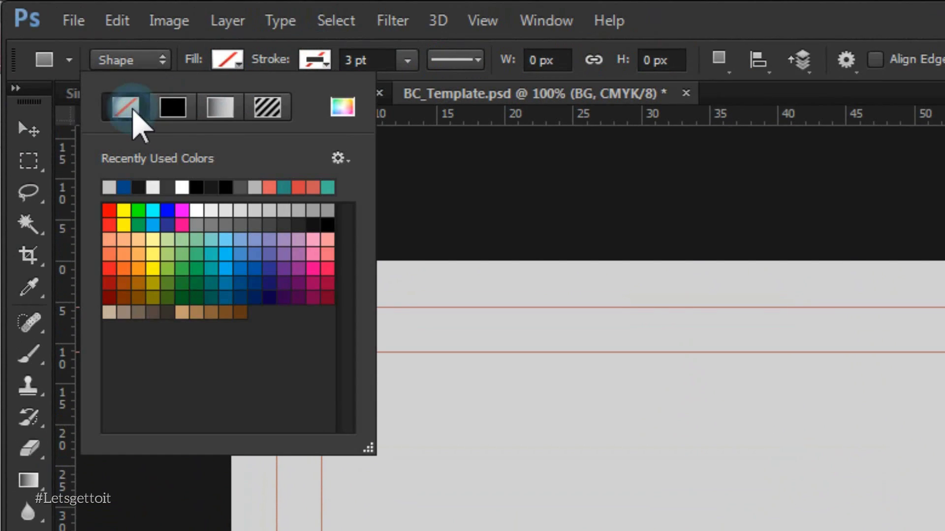
click(314, 63)
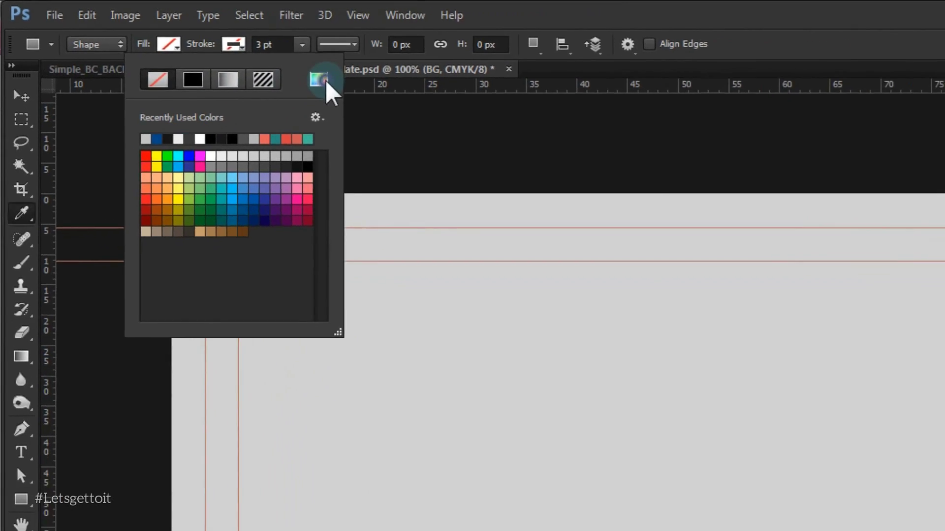
click(319, 79)
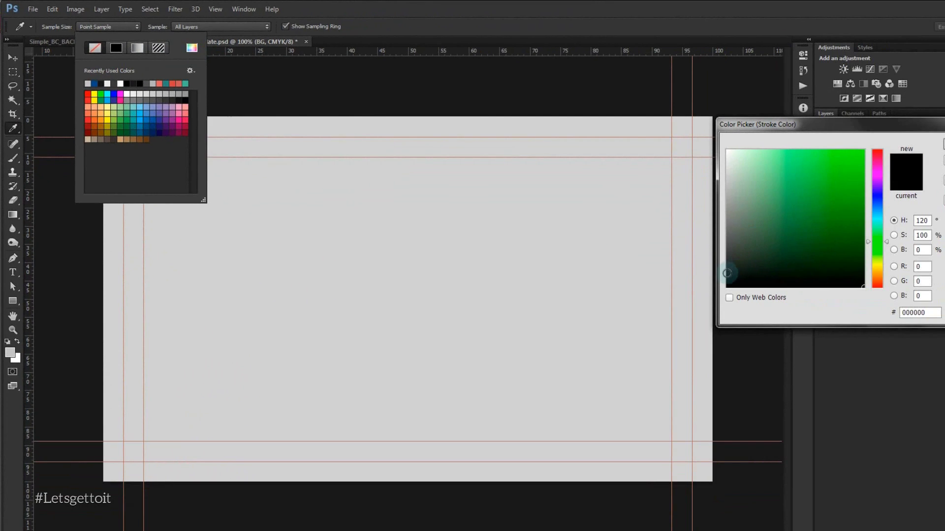
click(726, 276)
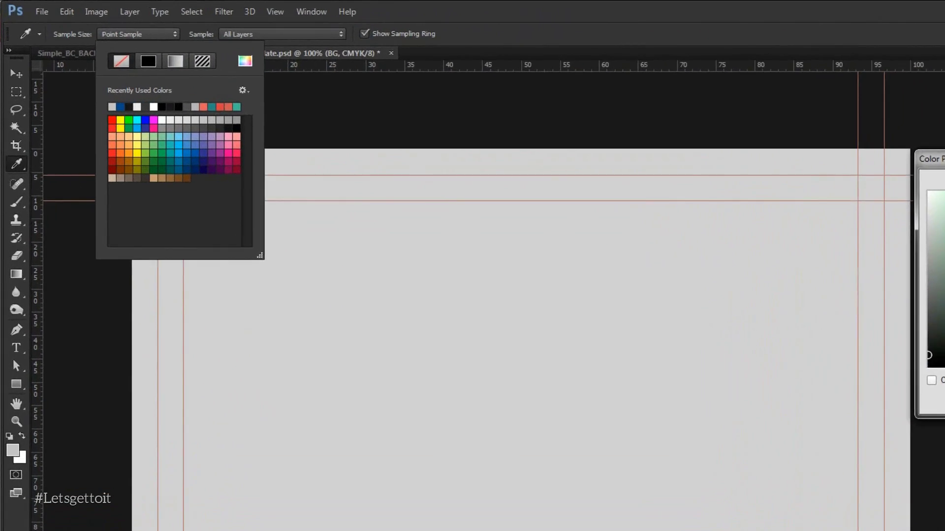
click(944, 144)
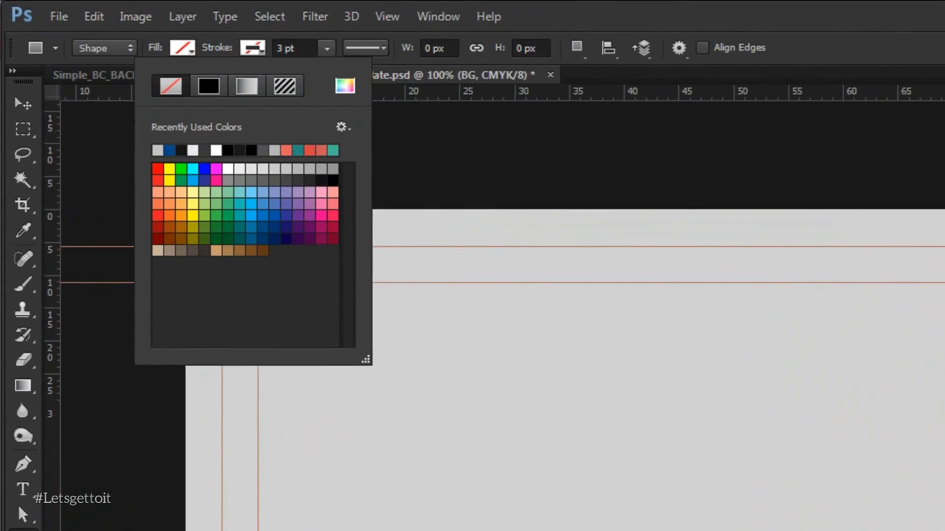
- Set the stroke width to 1 pt and draw a 975 x 525 px rectangle along the inner safety-margin guides
drag(169, 25, 156, 27)
text(3)
key(Return)
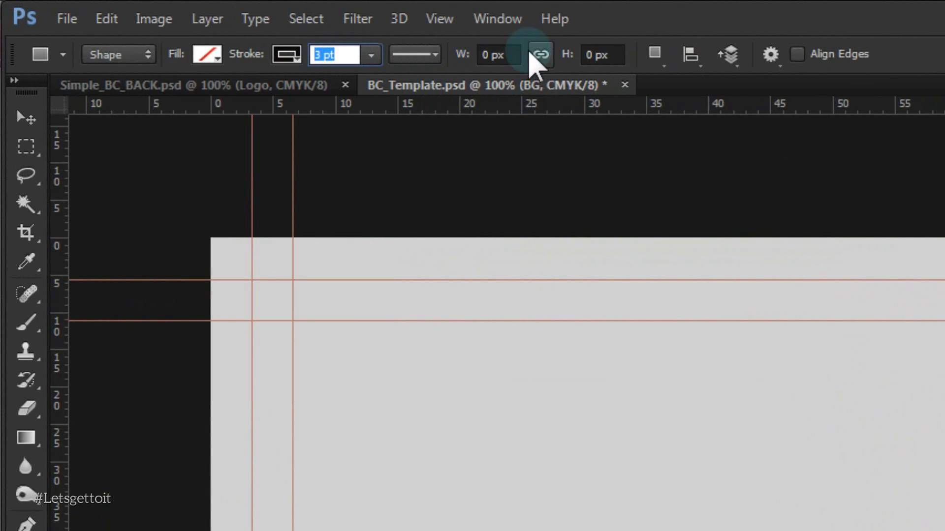
key(Return)
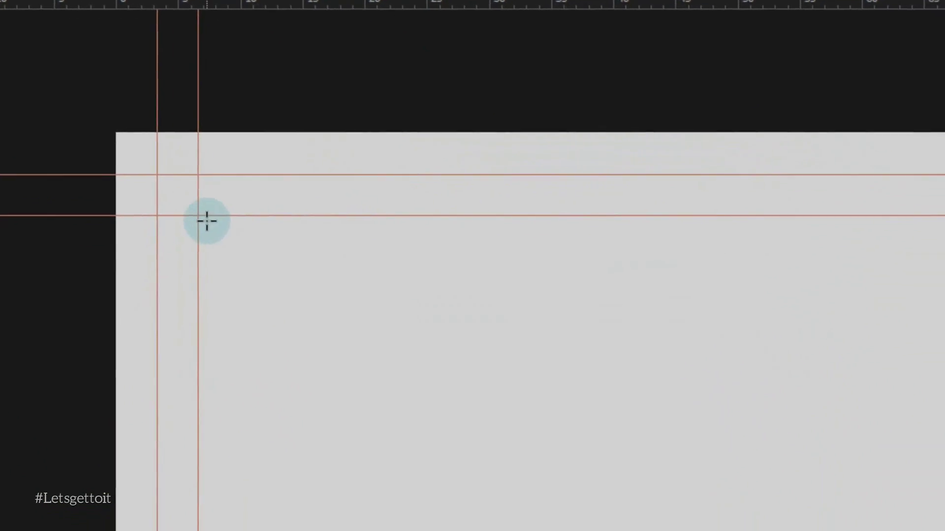
drag(103, 111, 792, 467)
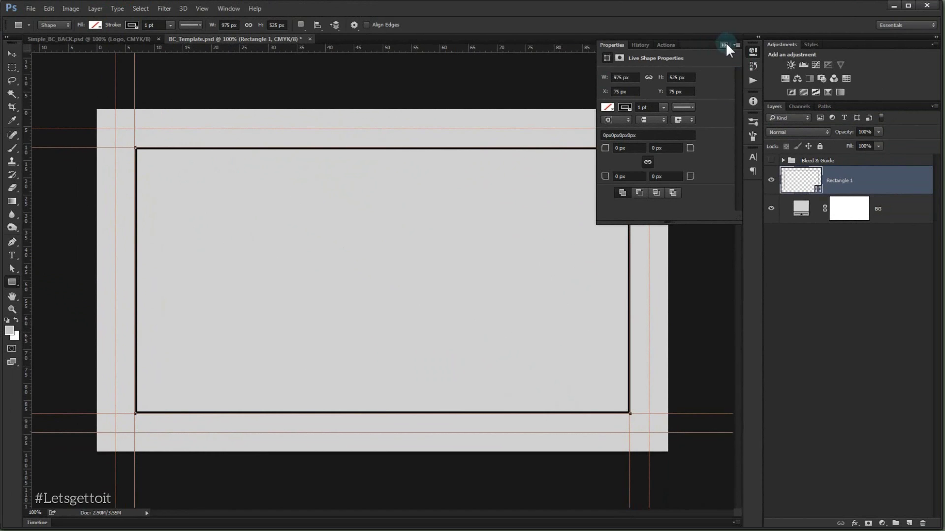
click(724, 44)
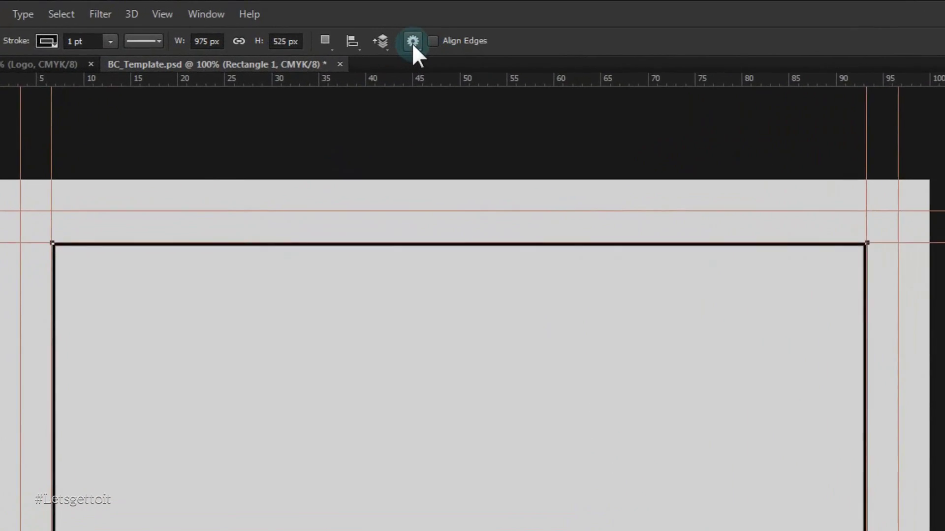
- Check the Rectangle tool's geometry options, including Unconstrained, Fixed Size, Proportional and From Center
click(413, 41)
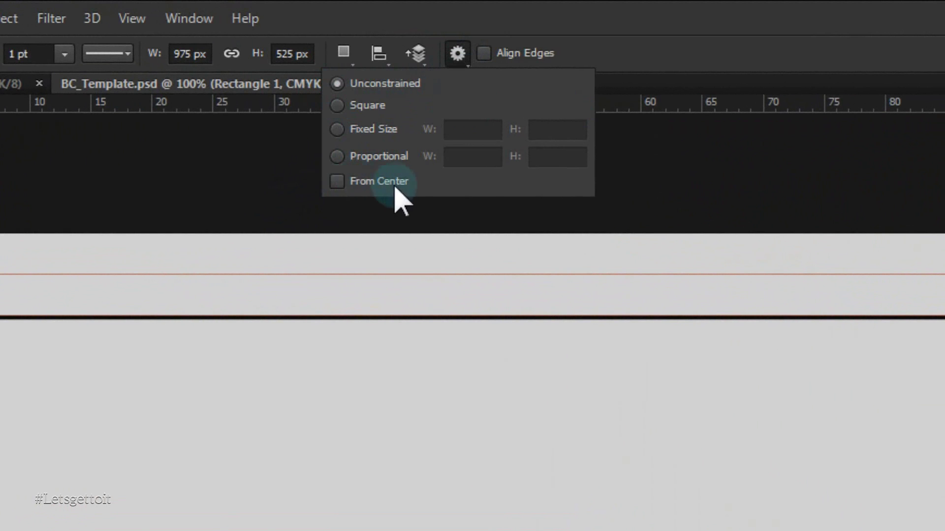
click(719, 33)
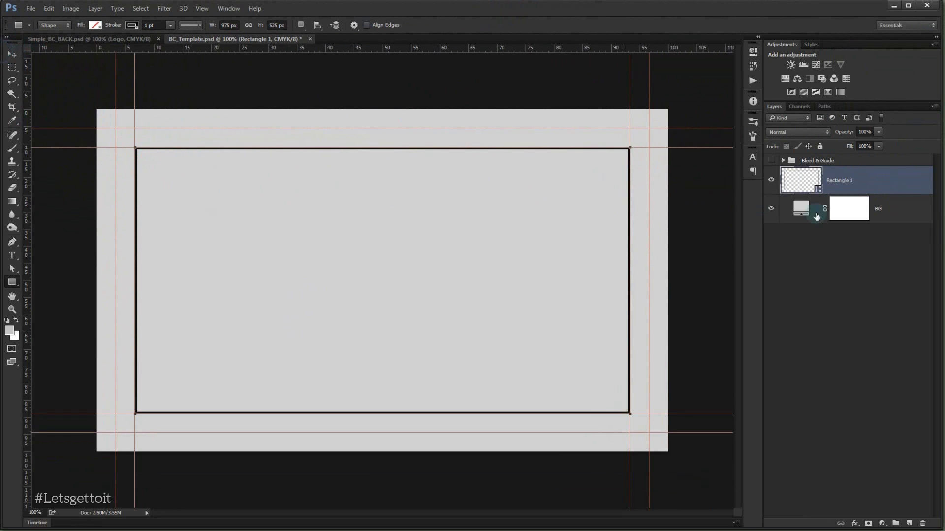
- Duplicate the Rectangle 1 layer
click(887, 191)
key(ctrl+j)
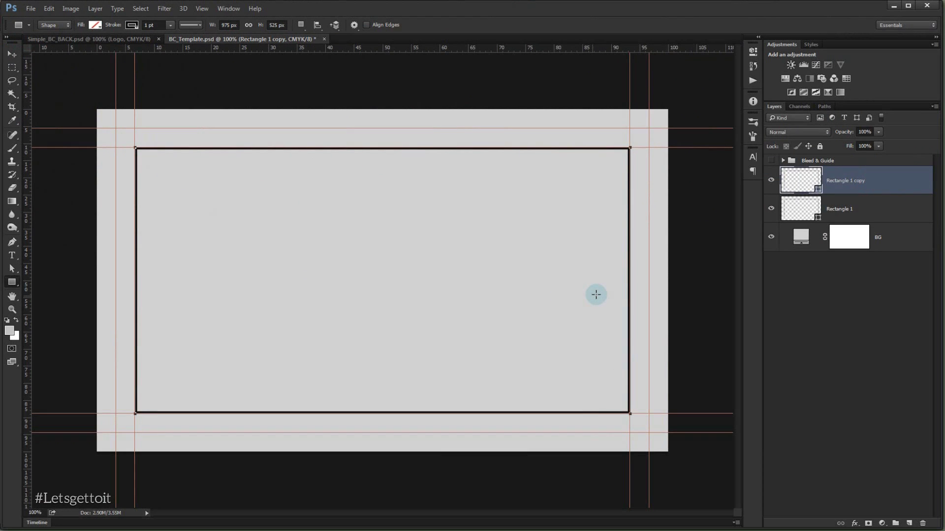
- Scale the Rectangle 1 copy inward about its centre to about 931 x 479 px, forming an inner frame with even spacing
key(ctrl+t)
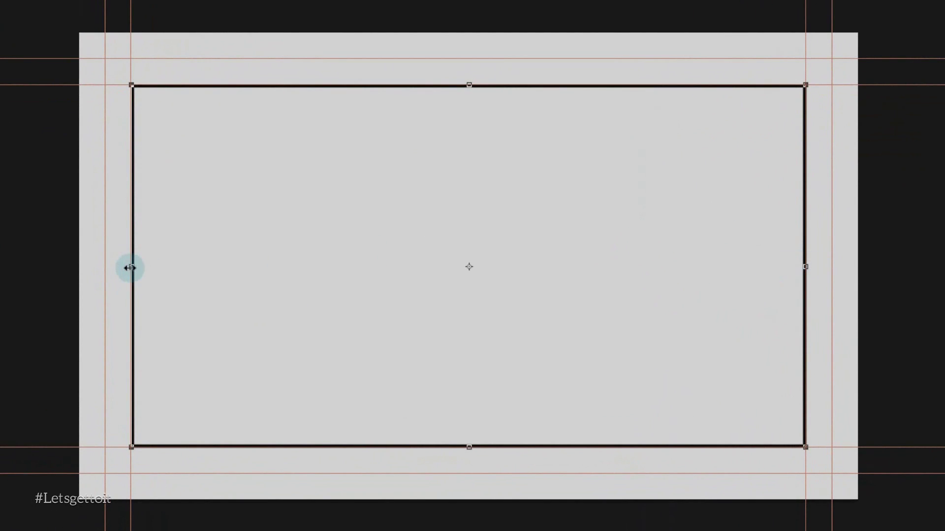
key(alt)
drag(132, 268, 148, 268)
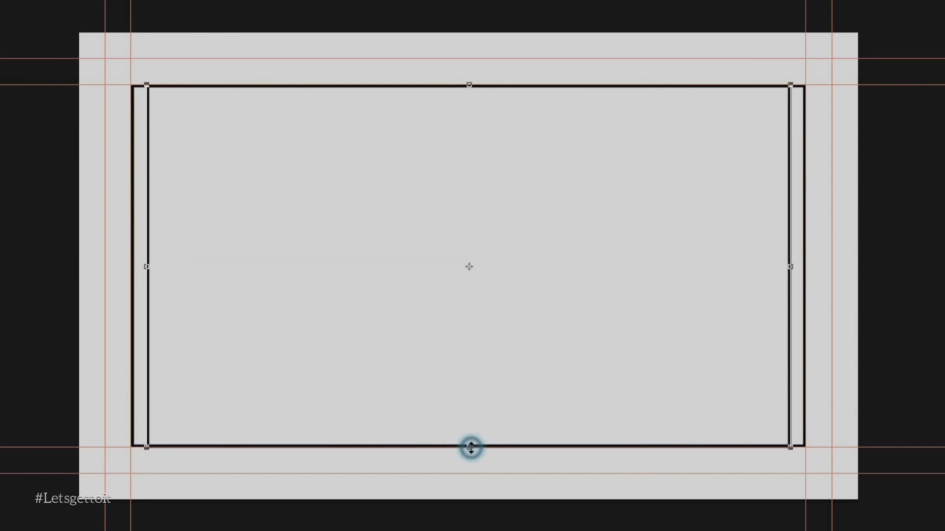
drag(469, 446, 468, 431)
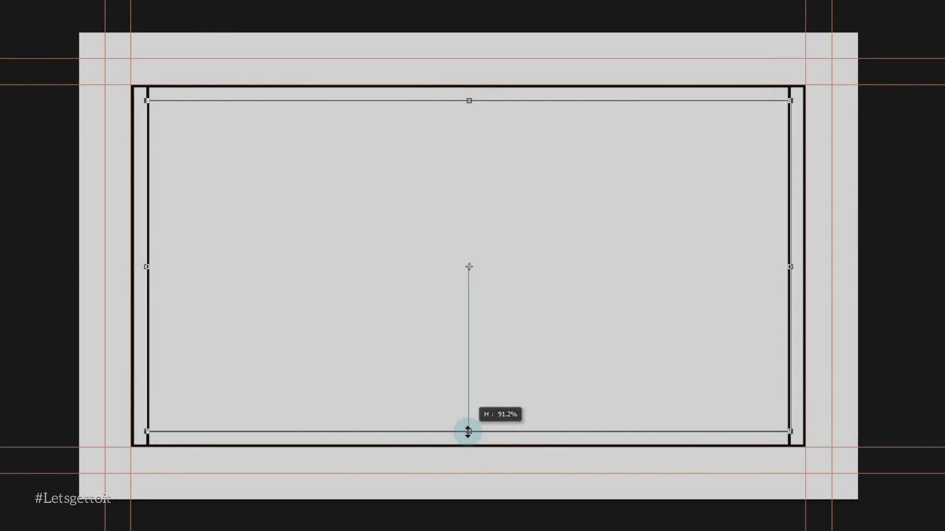
drag(468, 431, 468, 431)
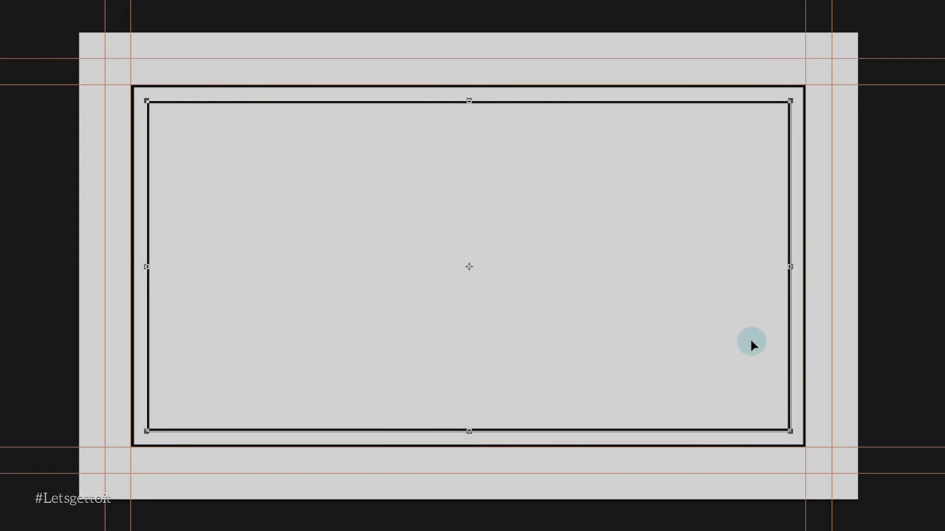
key(Return)
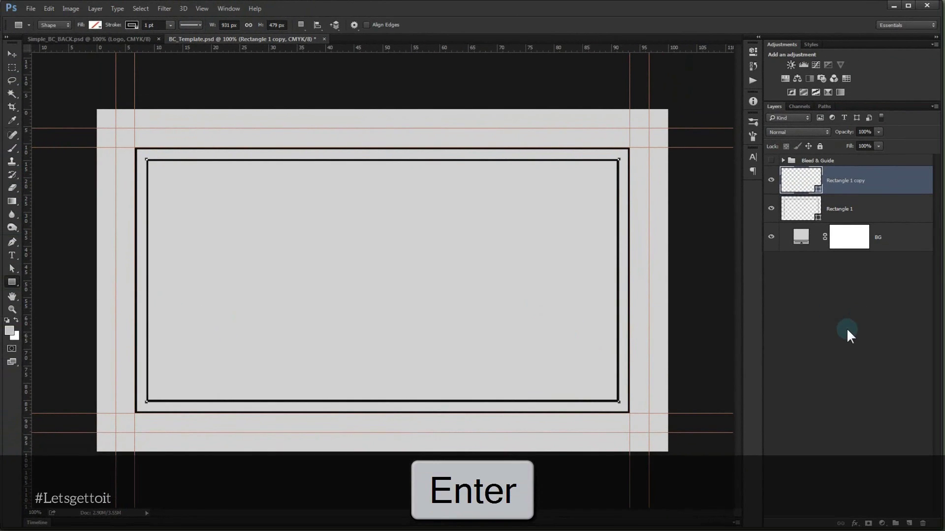
click(847, 330)
- Add a vertical guide at the card's horizontal centre, at the 50% ruler mark
scroll(321, 303, up, 3)
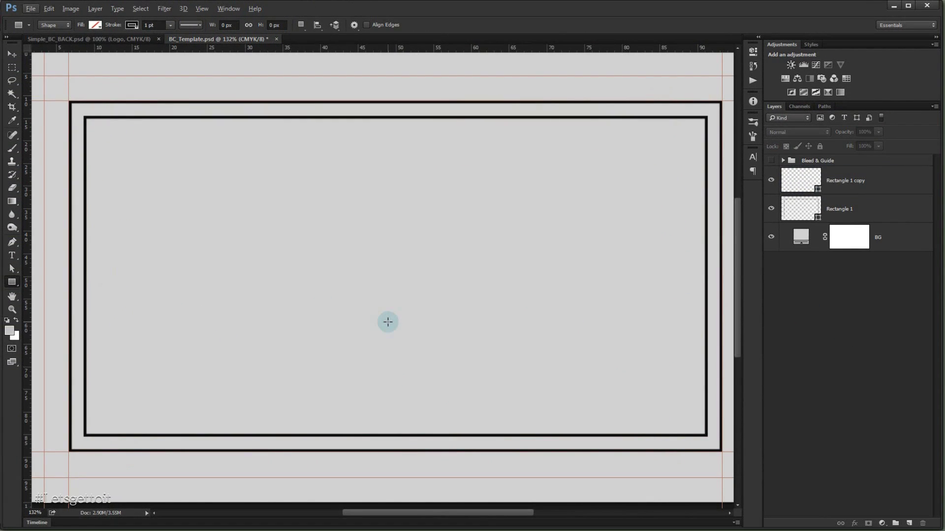
scroll(387, 322, down, 2)
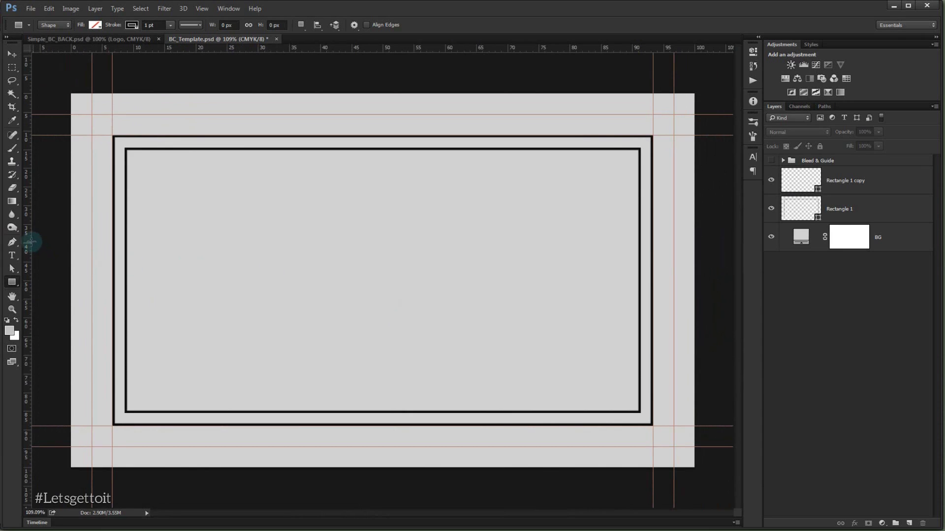
drag(28, 238, 382, 226)
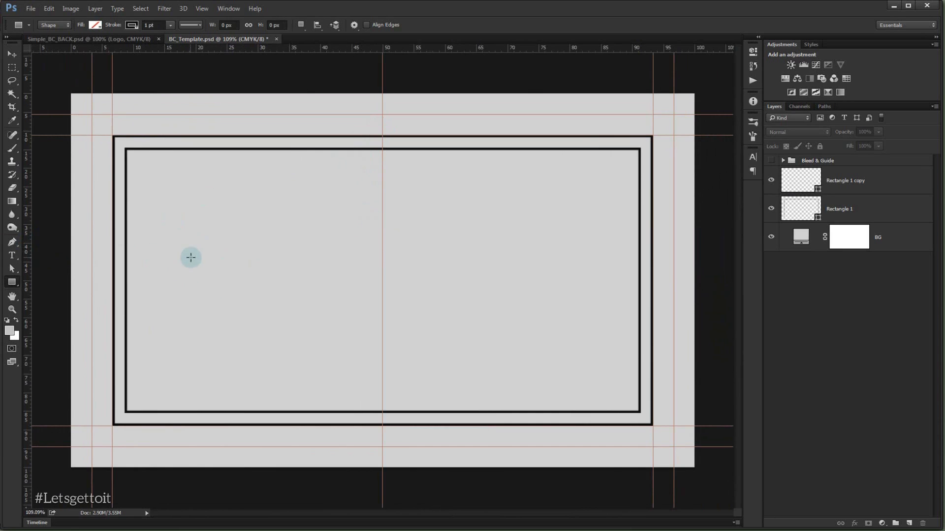
- Set the Rectangle tool's fill to the dark grey #222222 and its stroke to none
drag(14, 282, 32, 279)
click(96, 24)
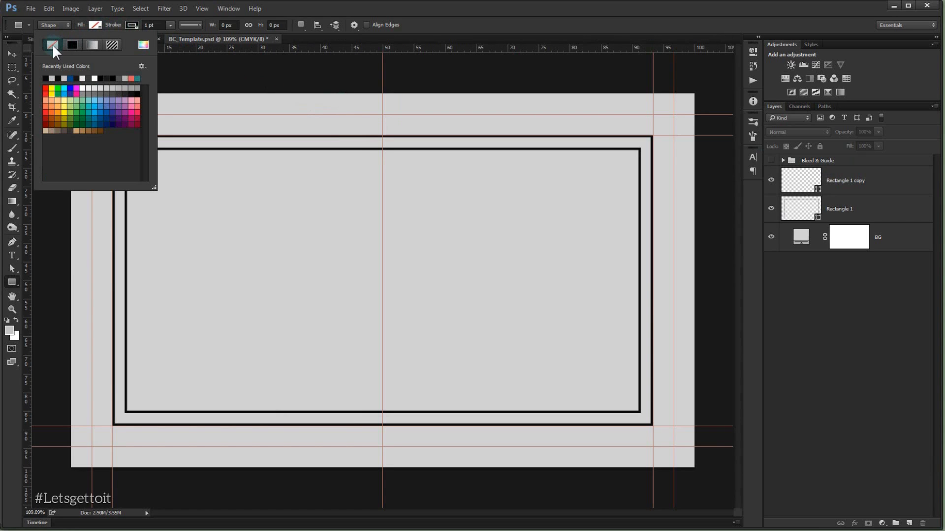
click(143, 46)
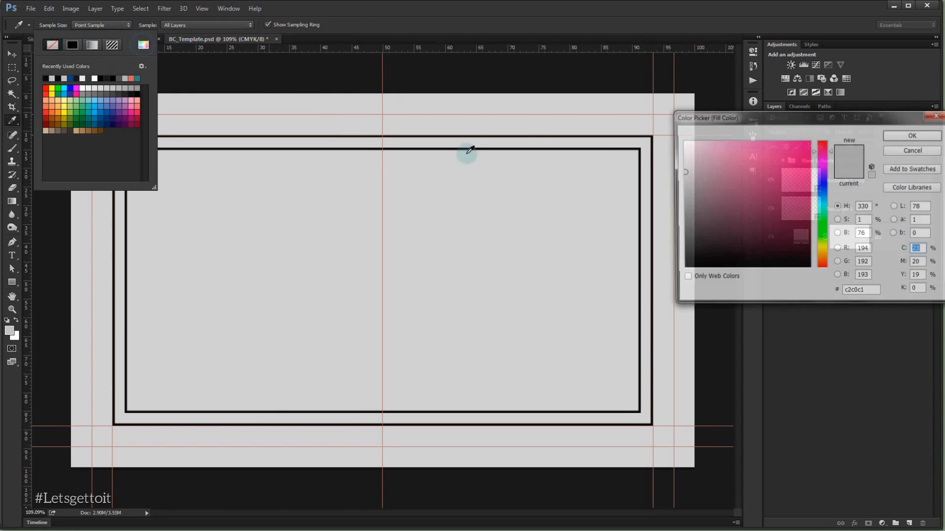
click(681, 250)
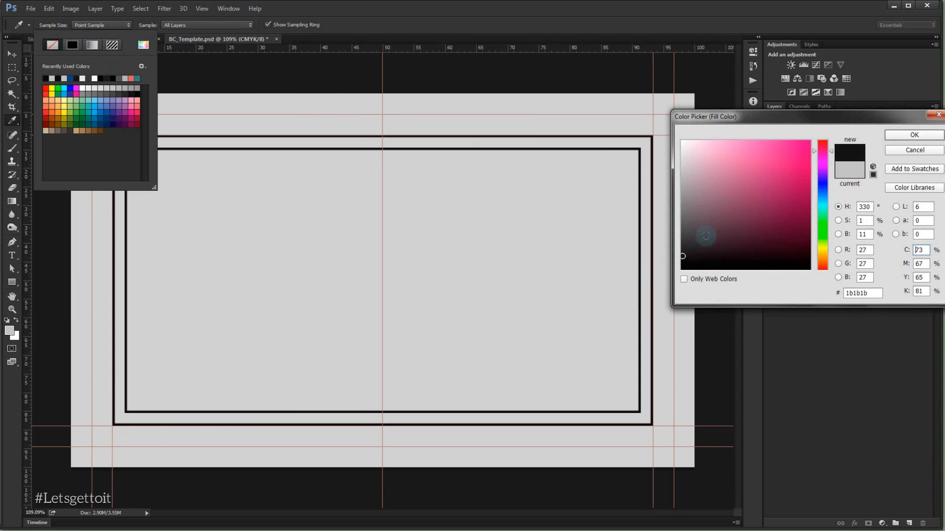
click(681, 252)
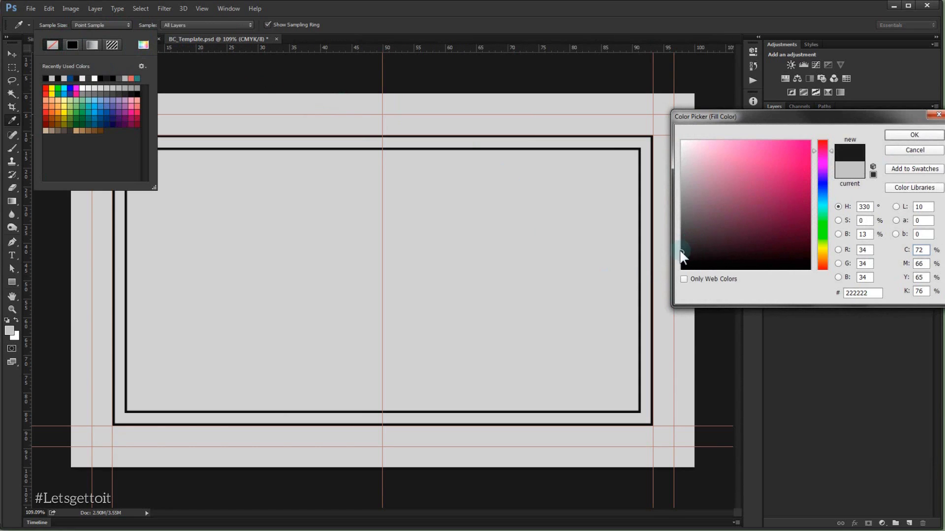
click(914, 135)
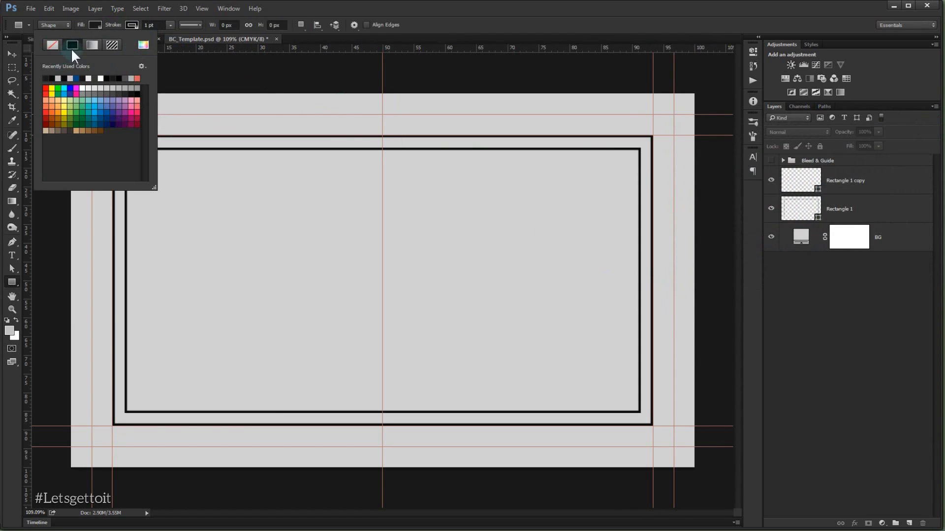
click(135, 26)
click(135, 26)
click(89, 45)
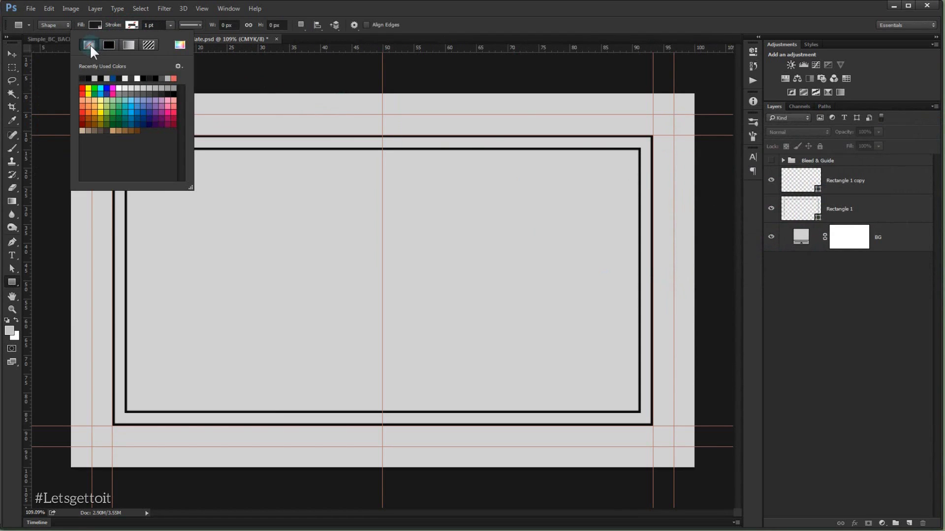
- Draw a narrow vertical bar down from the outer frame's top edge, starting at the centre guide, and place its layer below Rectangle 1
click(385, 151)
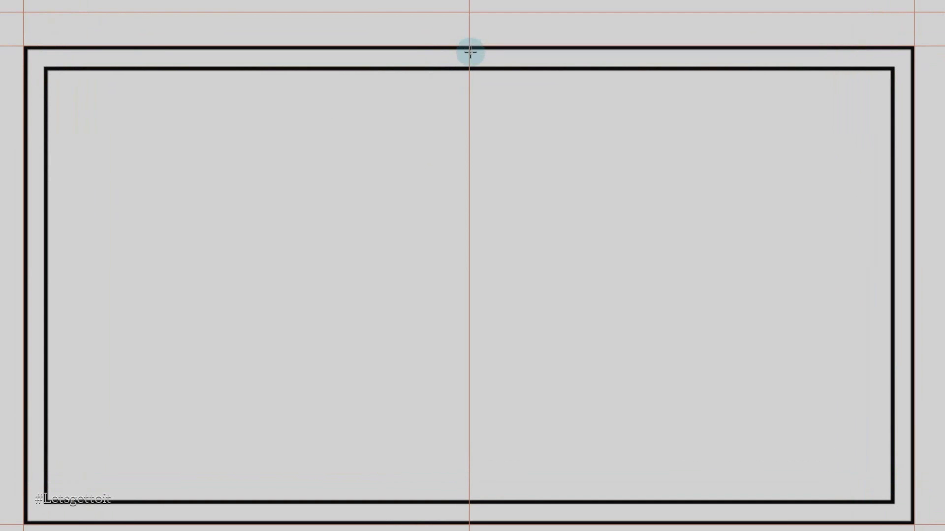
mouse_move(469, 47)
mouse_down()
mouse_move(485, 101)
mouse_move(506, 126)
mouse_move(541, 136)
mouse_move(521, 137)
mouse_move(518, 231)
mouse_move(519, 220)
mouse_up()
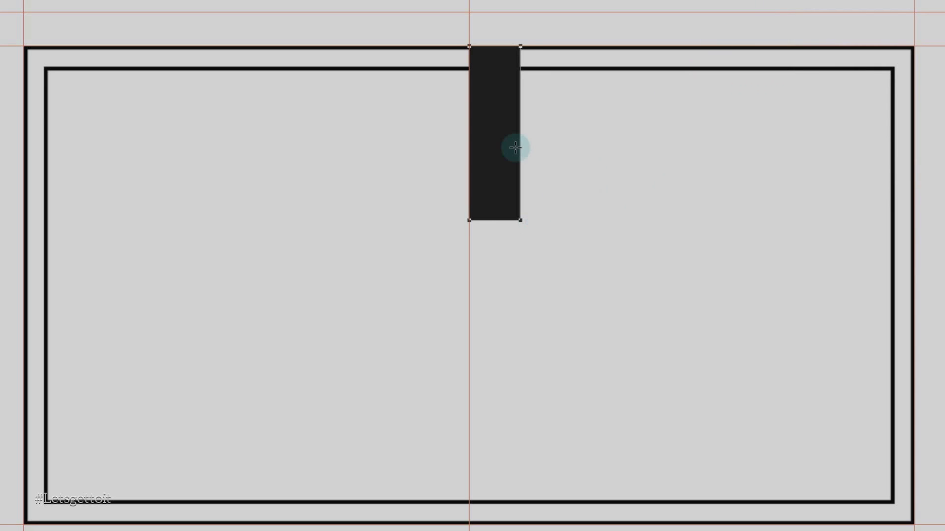
scroll(521, 52, up, 1)
scroll(521, 53, up, 1)
drag(536, 126, 462, 102)
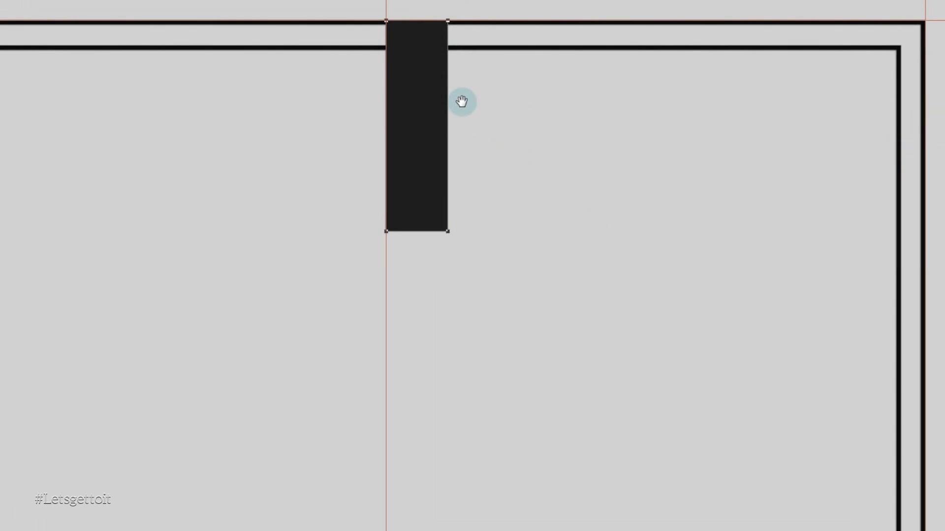
scroll(344, 53, up, 1)
scroll(362, 62, up, 2)
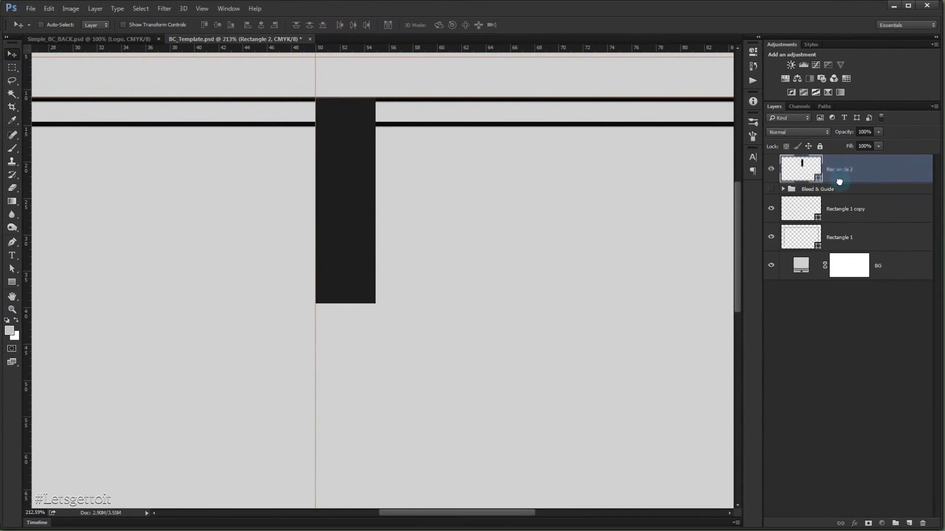
drag(836, 180, 856, 251)
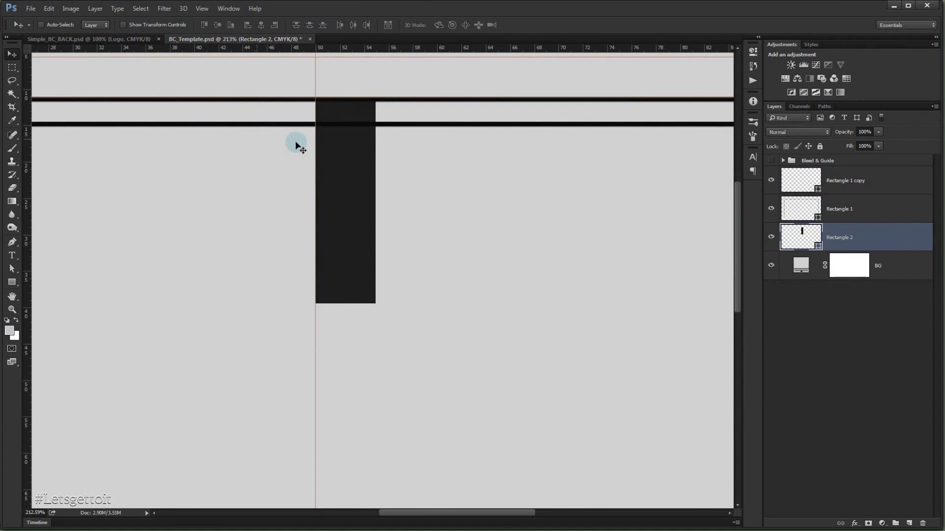
- Make a rectangular marquee selection, about 7.4% wide and 3.4% high, around the spot where the inner frame's top line crosses the bar
scroll(293, 143, up, 2)
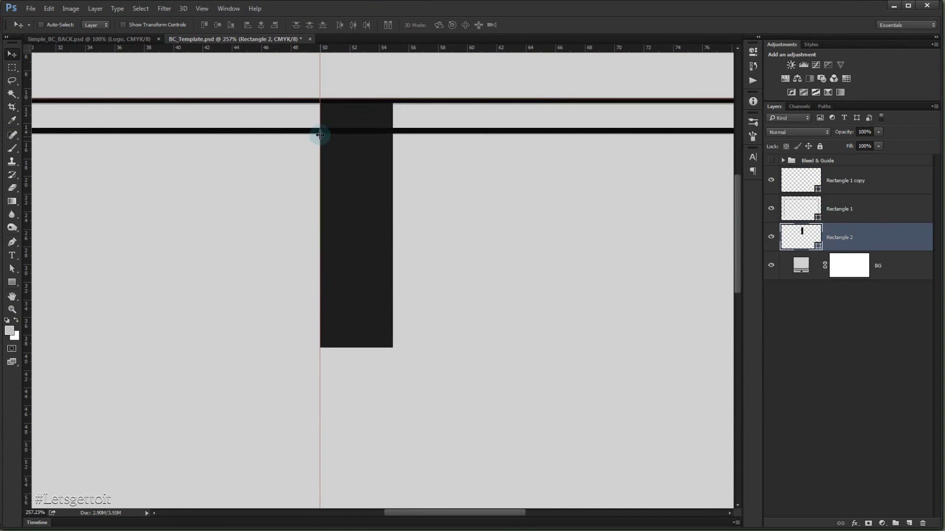
click(18, 67)
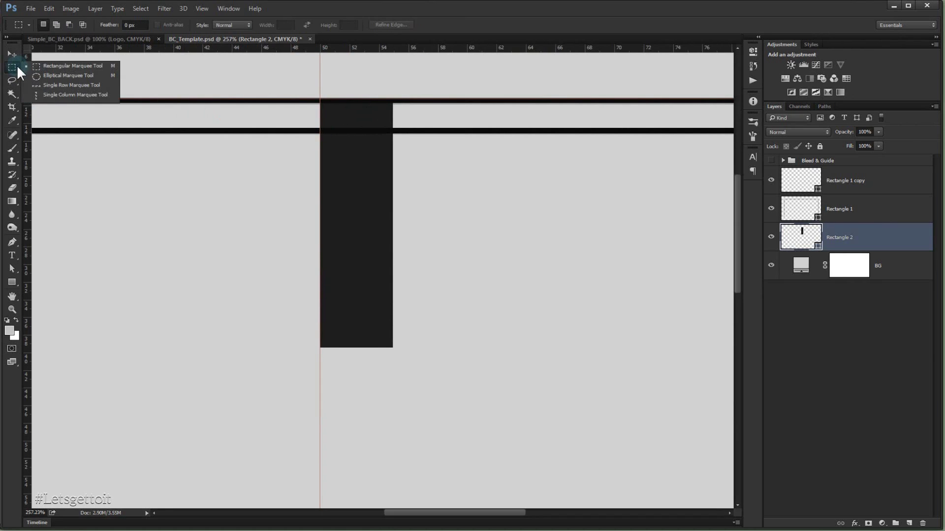
click(60, 68)
click(299, 122)
drag(307, 124, 327, 154)
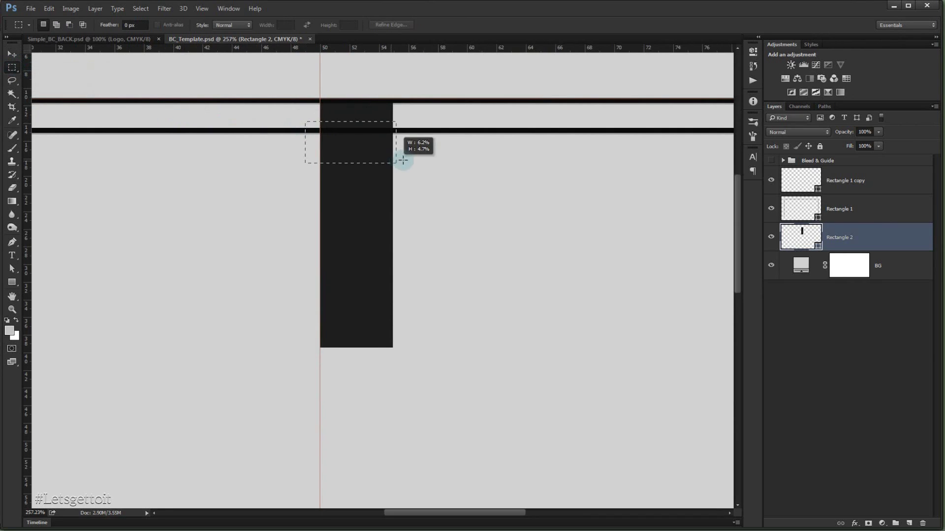
drag(402, 160, 409, 147)
key(space)
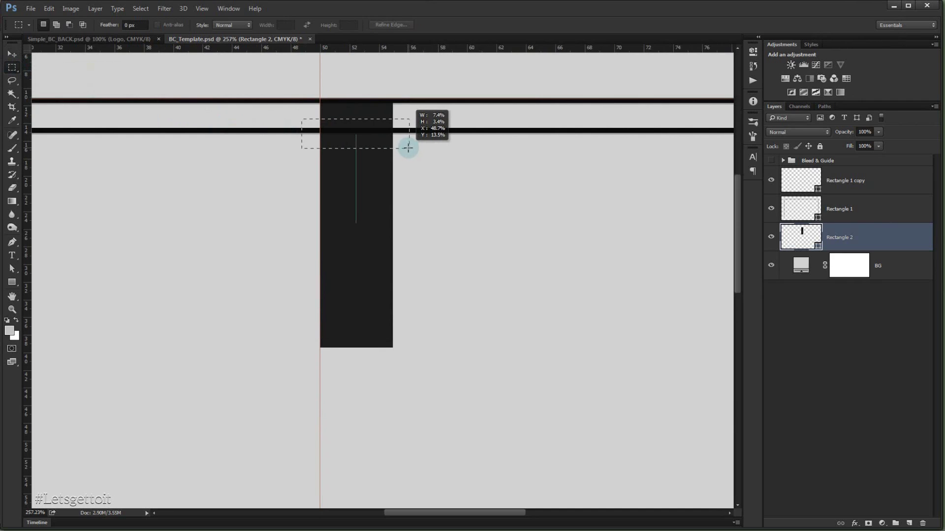
drag(407, 148, 410, 148)
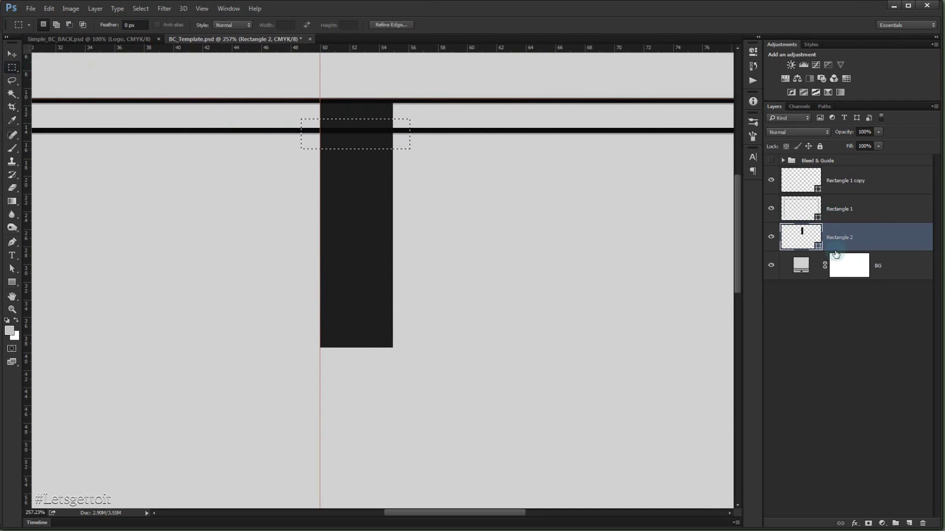
- Toggle the visibility of Rectangle 1 and Rectangle 1 copy to identify which layer holds the inner frame
click(812, 211)
click(771, 211)
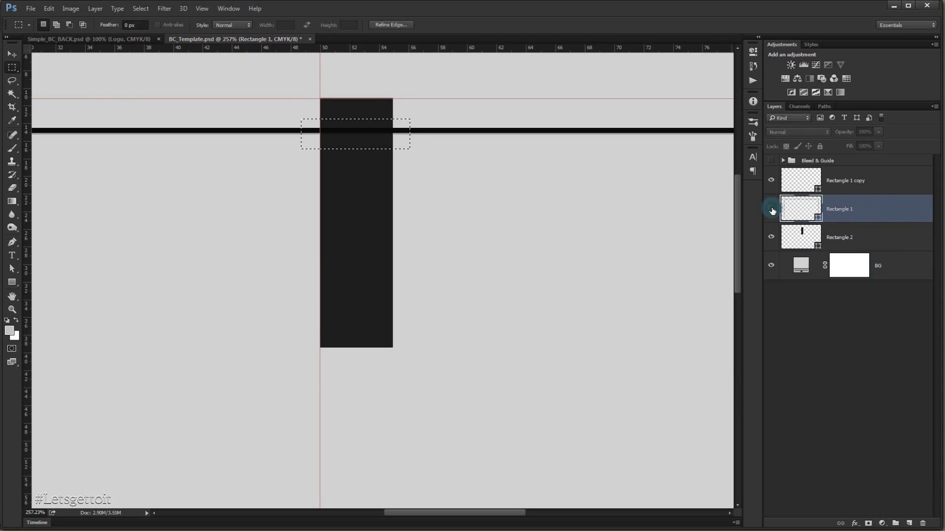
click(771, 210)
click(771, 180)
click(771, 181)
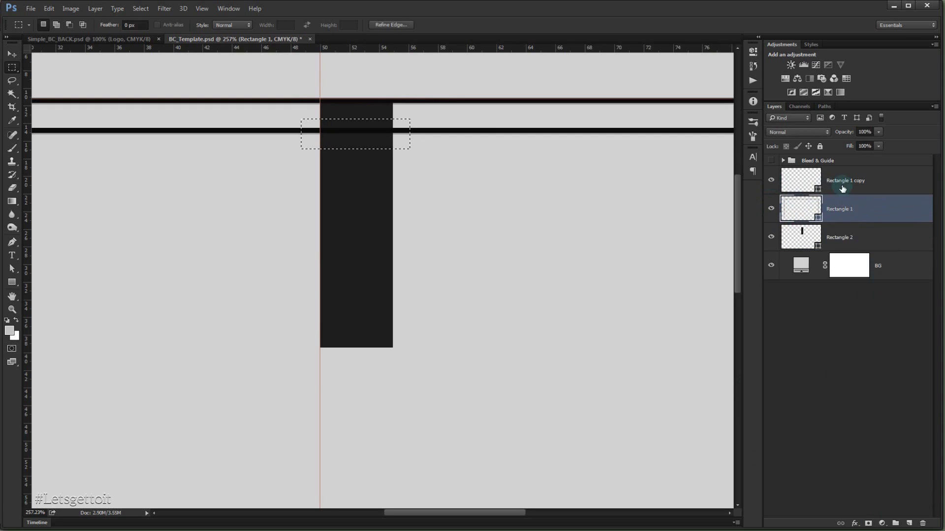
- Try hiding the selected part of the Rectangle 1 copy layer with an inverted layer mask, and undo it
click(843, 186)
alt+click(867, 524)
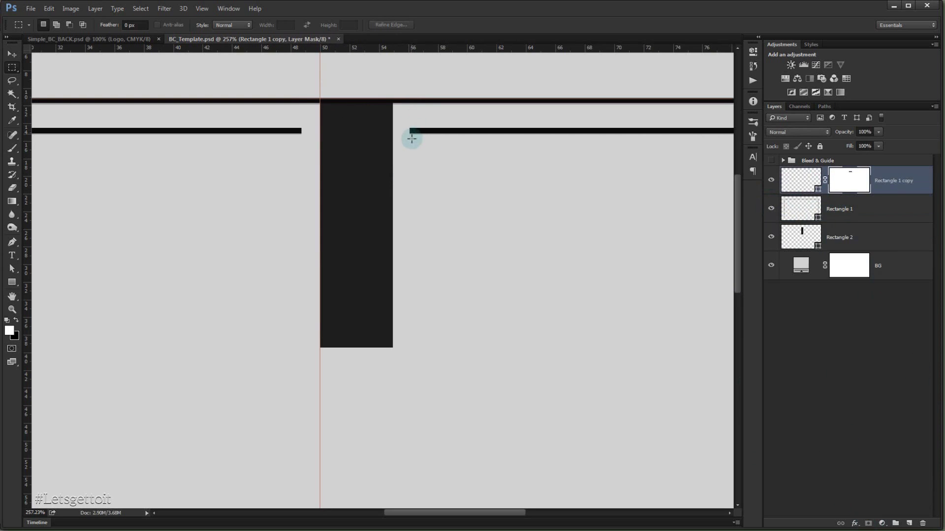
scroll(406, 181, down, 2)
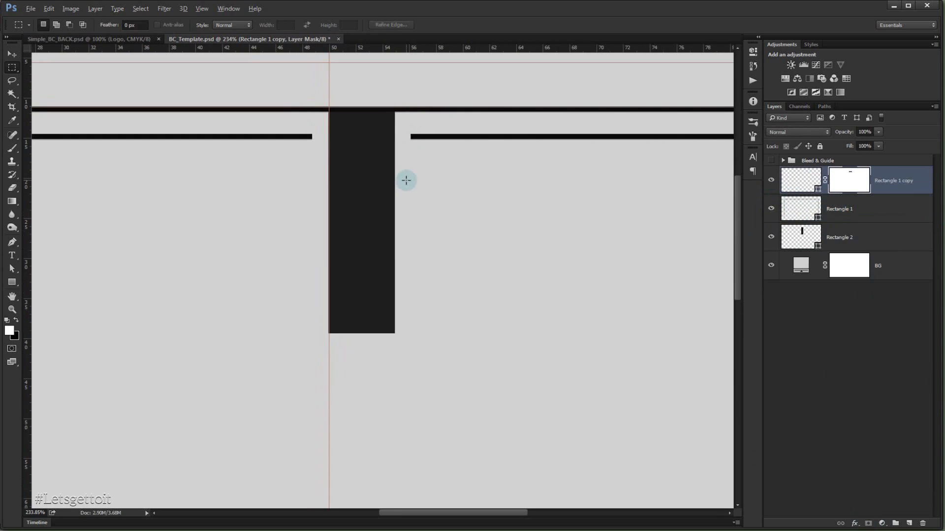
key(ctrl+z)
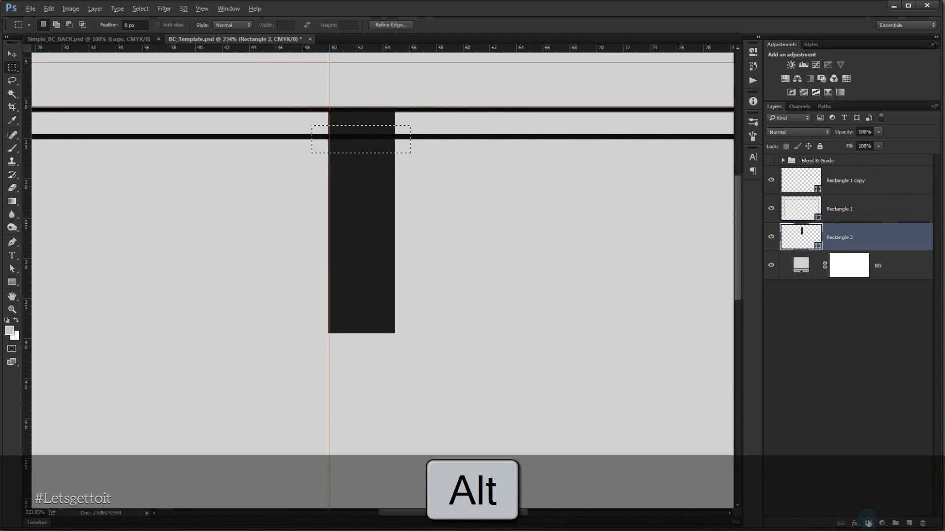
- Add an inverted layer mask to Rectangle 1 copy that hides the selected section of the inner frame's top line around the bar
click(854, 185)
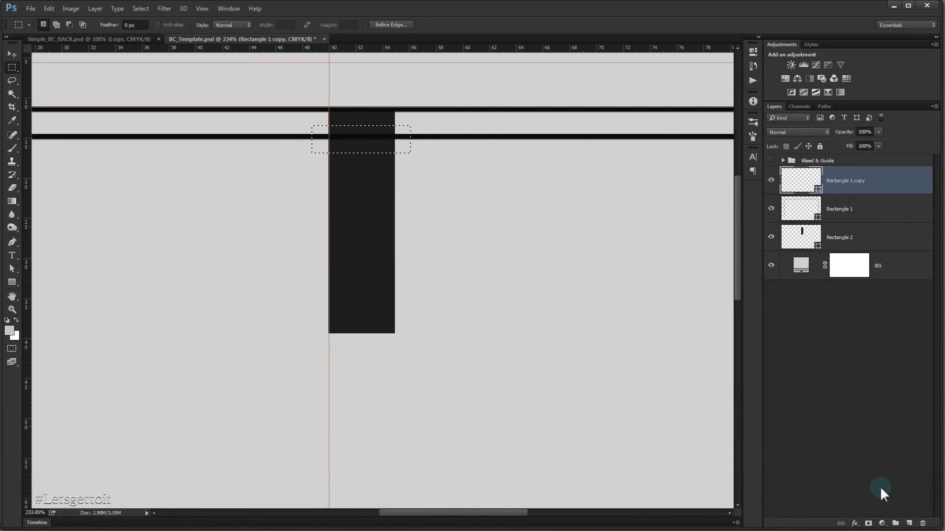
click(869, 525)
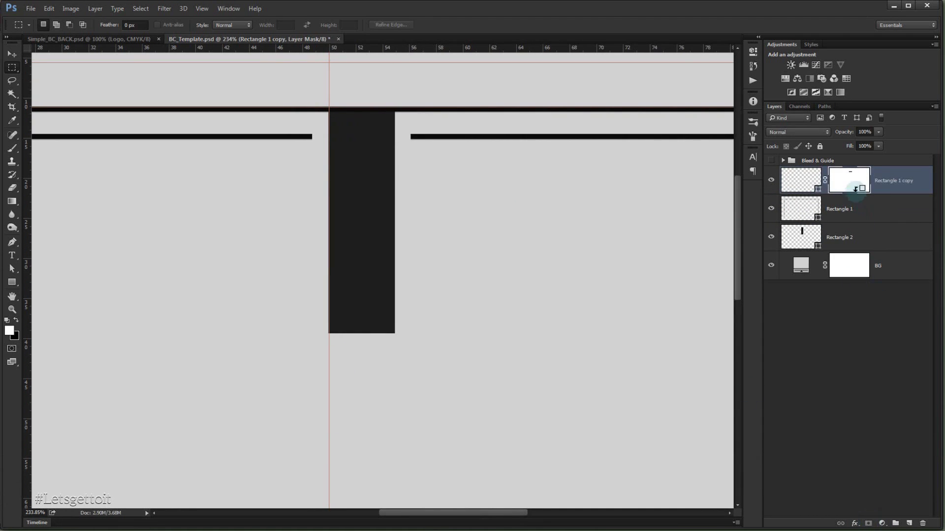
click(850, 174)
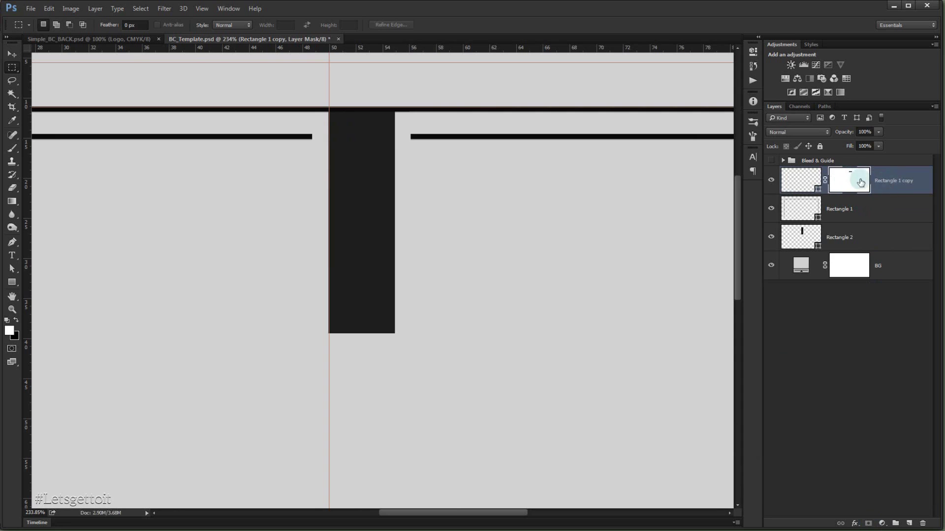
click(14, 56)
click(460, 240)
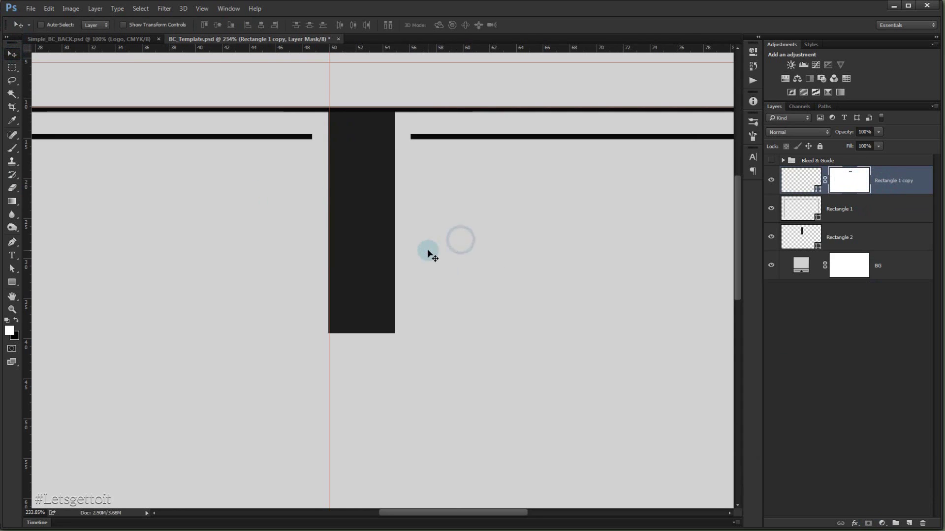
scroll(429, 251, down, 5)
drag(418, 294, 375, 201)
scroll(342, 162, up, 3)
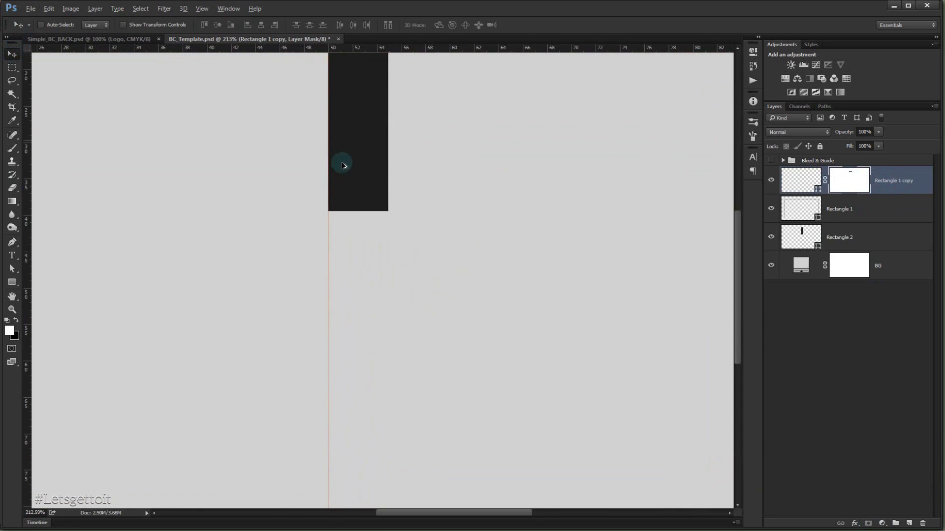
scroll(359, 229, down, 2)
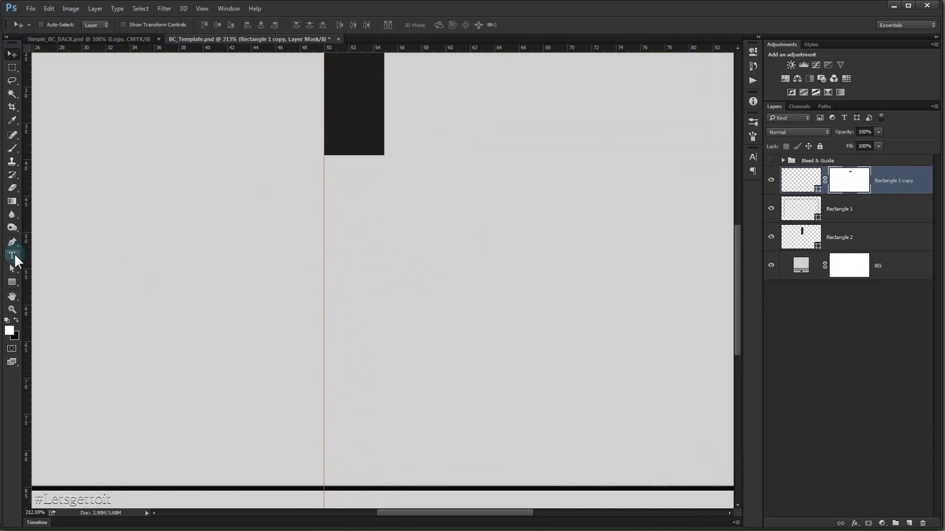
- Place a vertical guide along the right edge of the dark bar
click(12, 281)
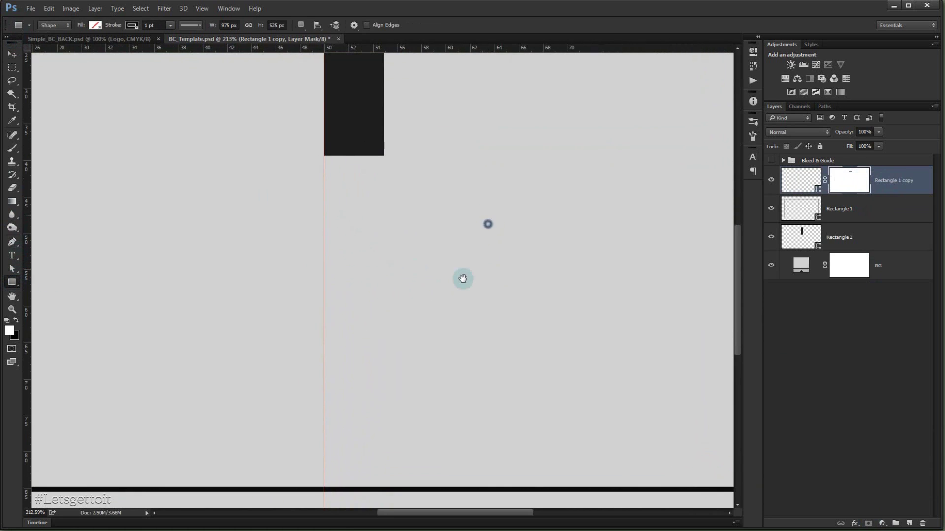
mouse_move(488, 224)
mouse_down()
mouse_move(479, 253)
mouse_move(485, 198)
mouse_move(485, 206)
mouse_up()
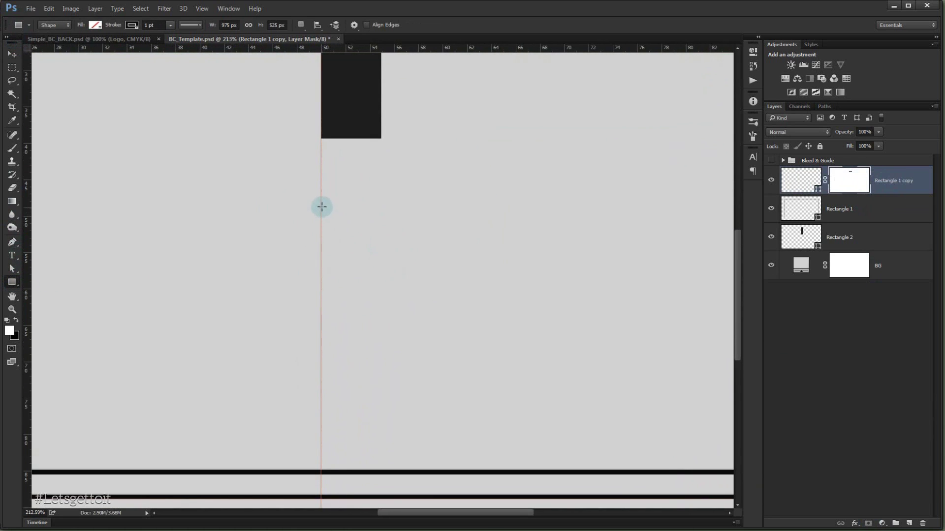
drag(371, 185, 368, 258)
drag(32, 234, 381, 235)
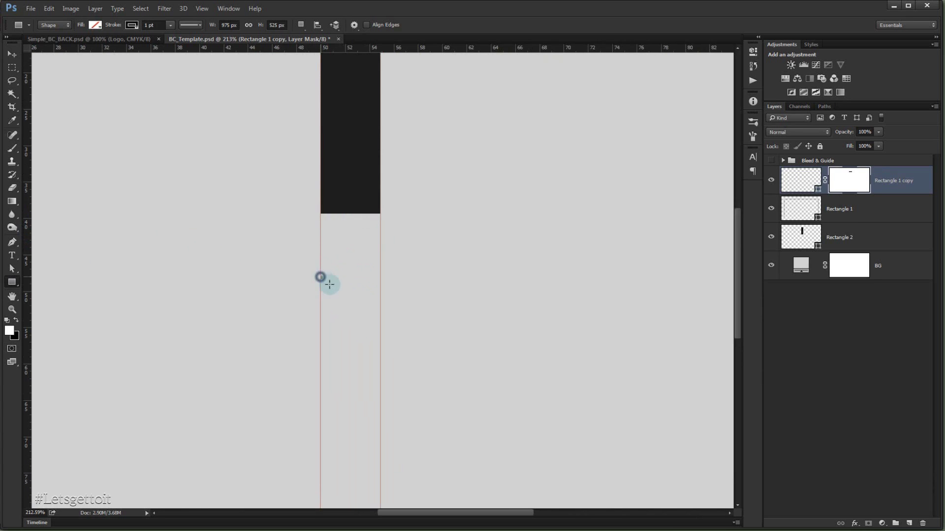
- Draw a 56 × 54 px rounded rectangle with a 5 px radius between the two guides, a short gap below the dark bar
drag(320, 276, 344, 297)
key(ctrl+z)
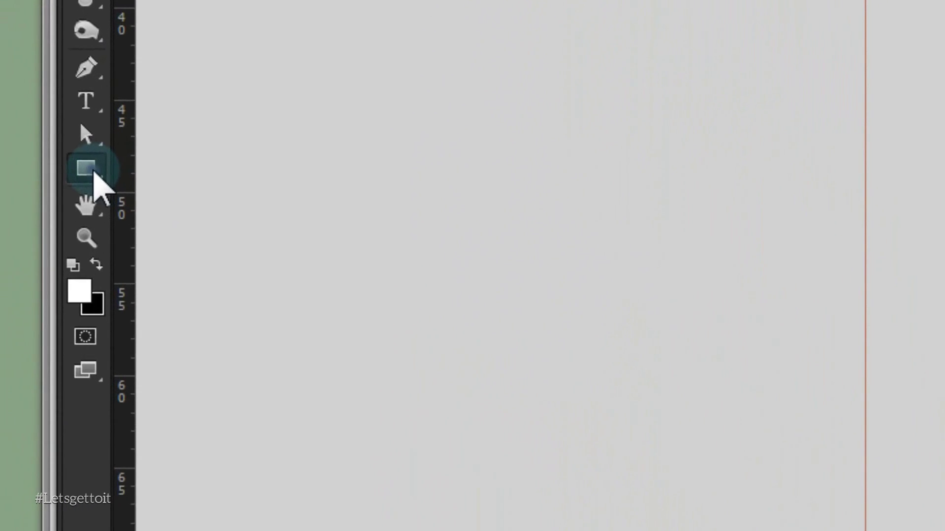
drag(94, 171, 266, 188)
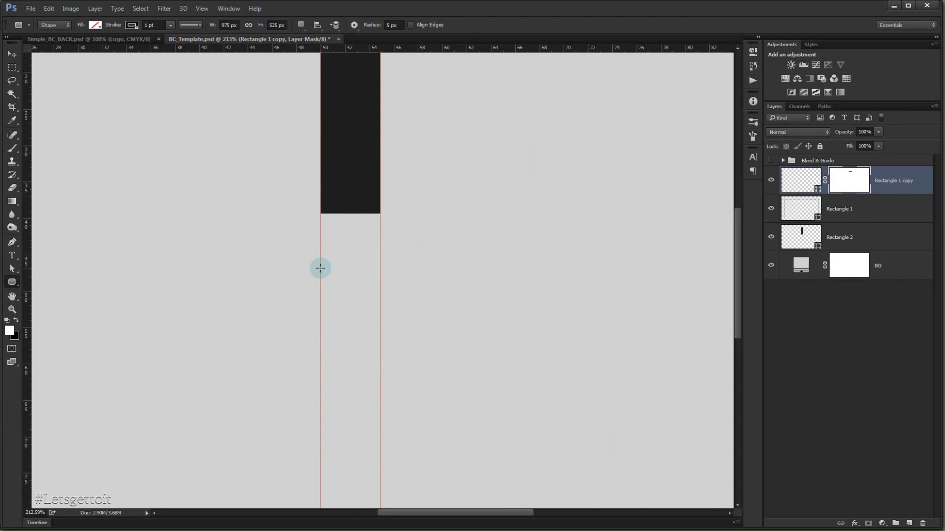
drag(320, 268, 380, 325)
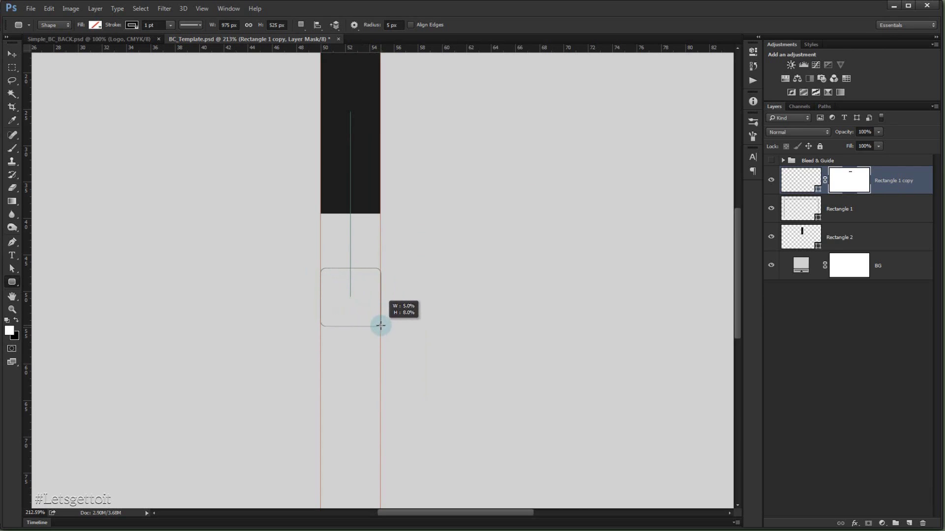
drag(380, 325, 380, 325)
scroll(339, 272, up, 2)
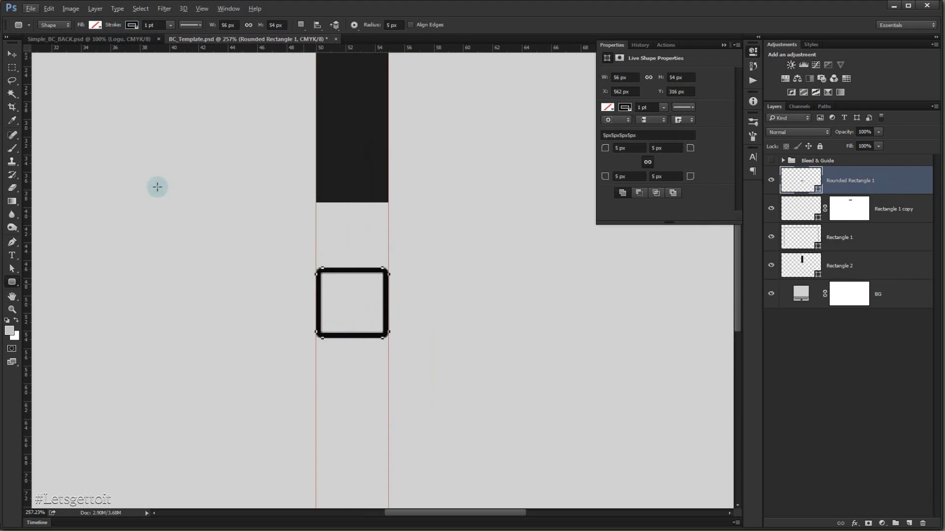
- Remove the rounded rectangle's stroke and fill it with the dark colour #212121 sampled from the bar
click(133, 26)
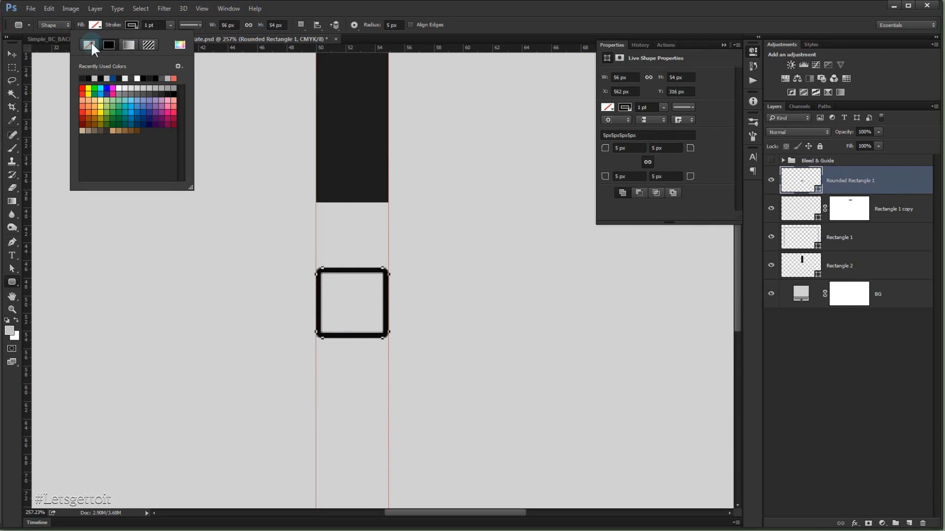
click(91, 43)
click(97, 25)
click(97, 25)
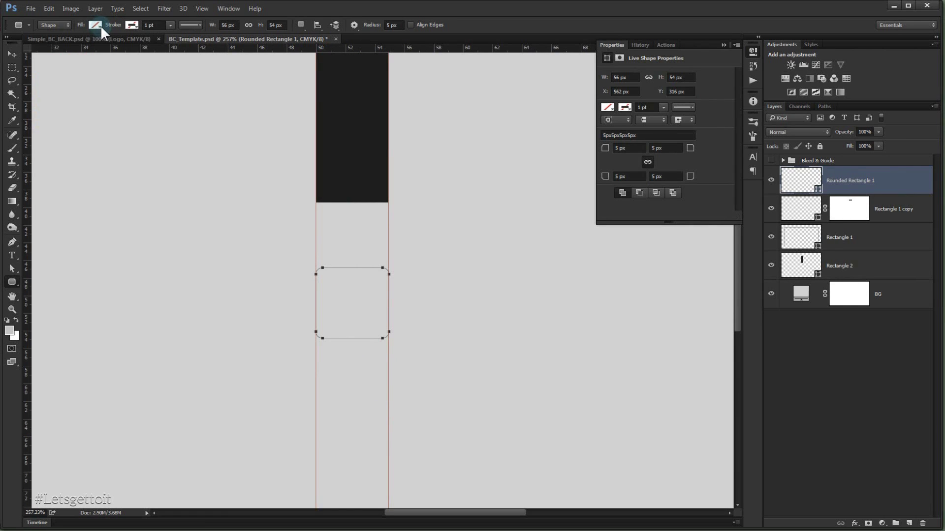
click(100, 25)
click(142, 45)
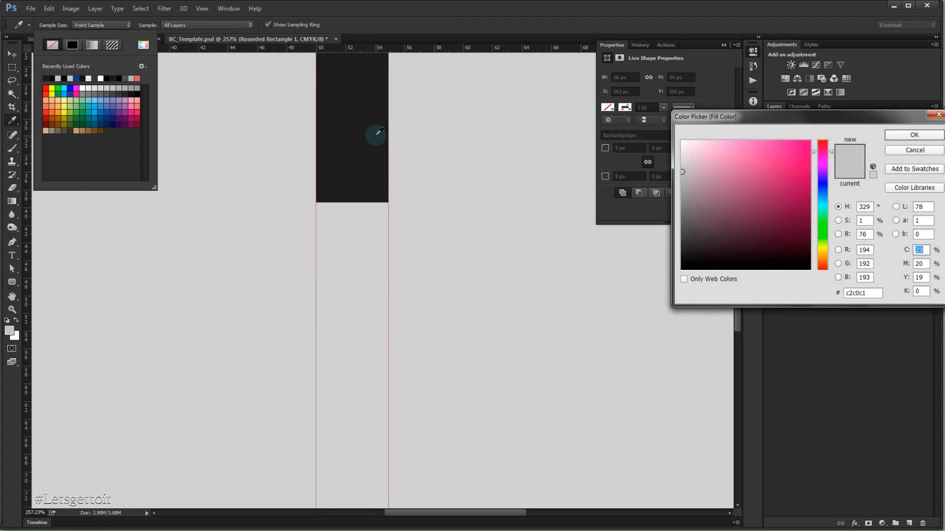
click(357, 106)
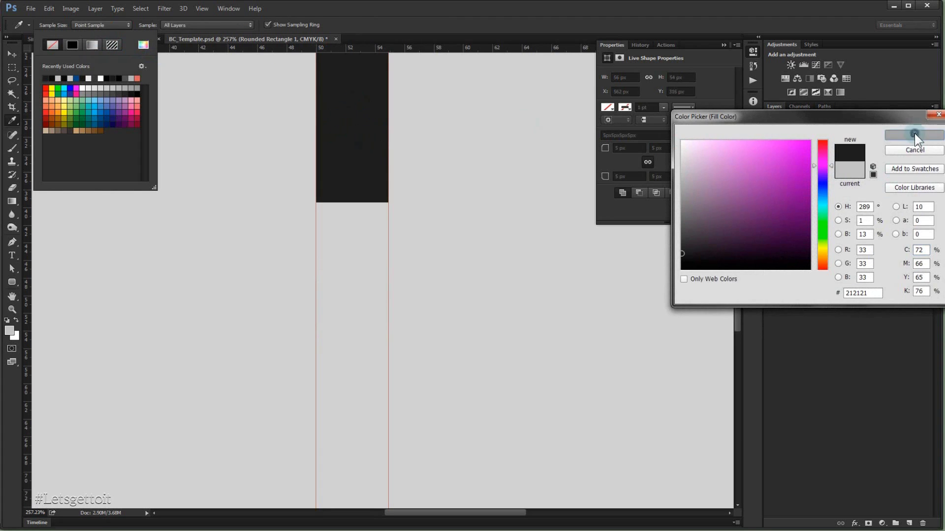
click(914, 134)
click(559, 22)
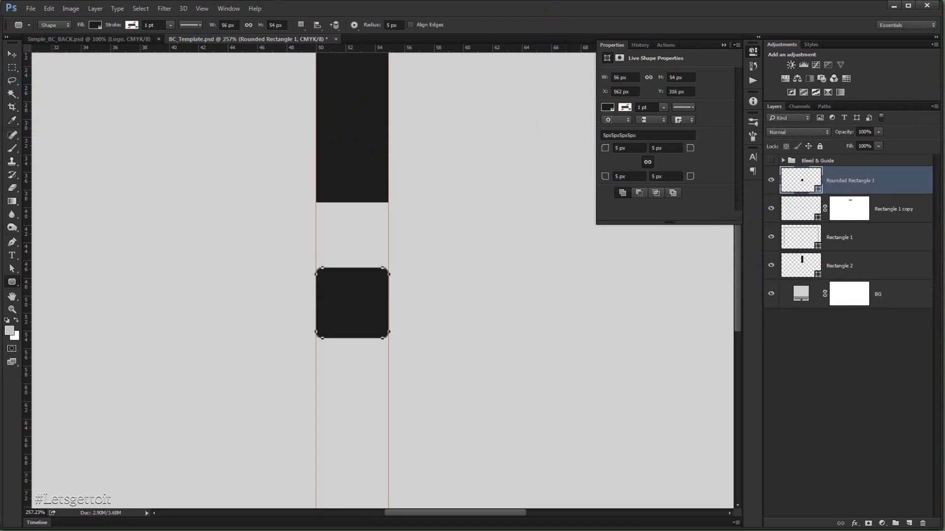
- Duplicate the rounded square twice straight down, placing the copies at Y 390 px and Y 464 px
click(11, 56)
drag(330, 320, 341, 276)
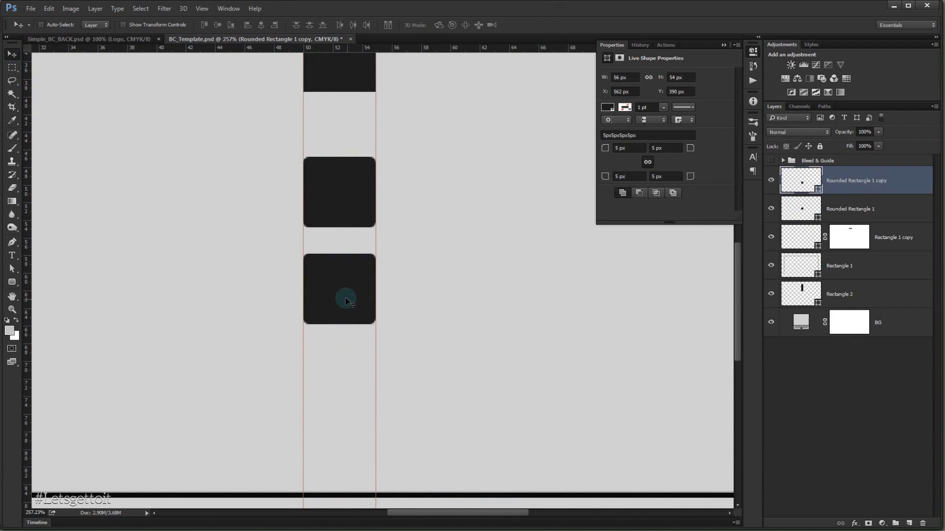
drag(343, 284, 352, 312)
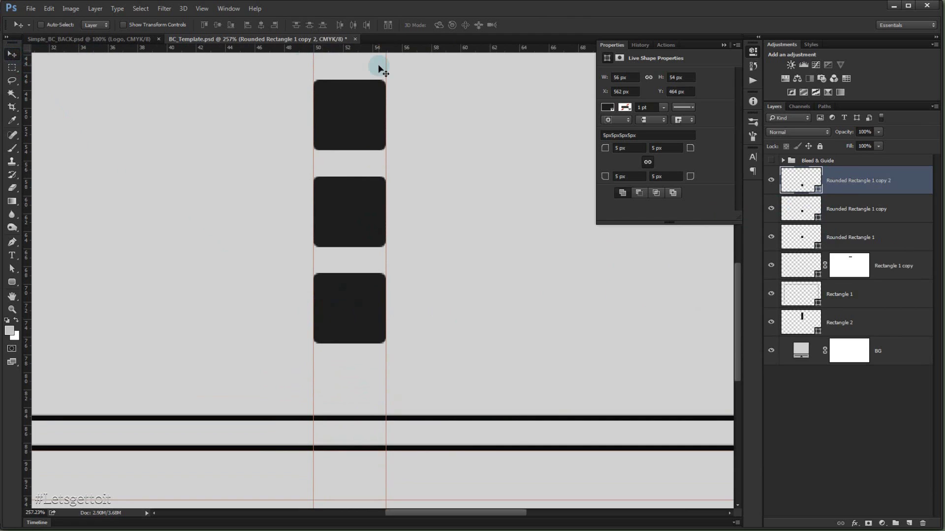
- Space the squares evenly by moving the lowest copy down 20 px and the middle copy down 10 px, and check the gaps
key(shift+Down)
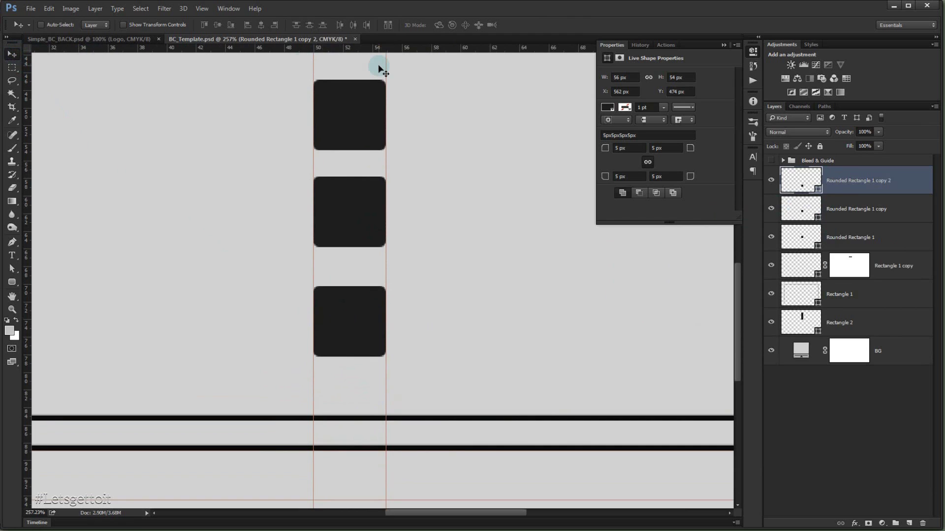
key(shift+Down)
click(848, 212)
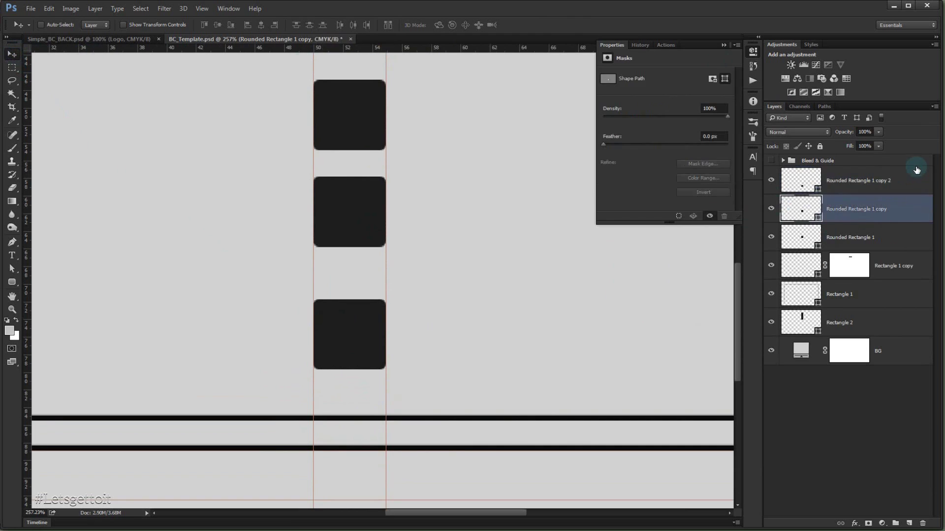
key(shift+Down)
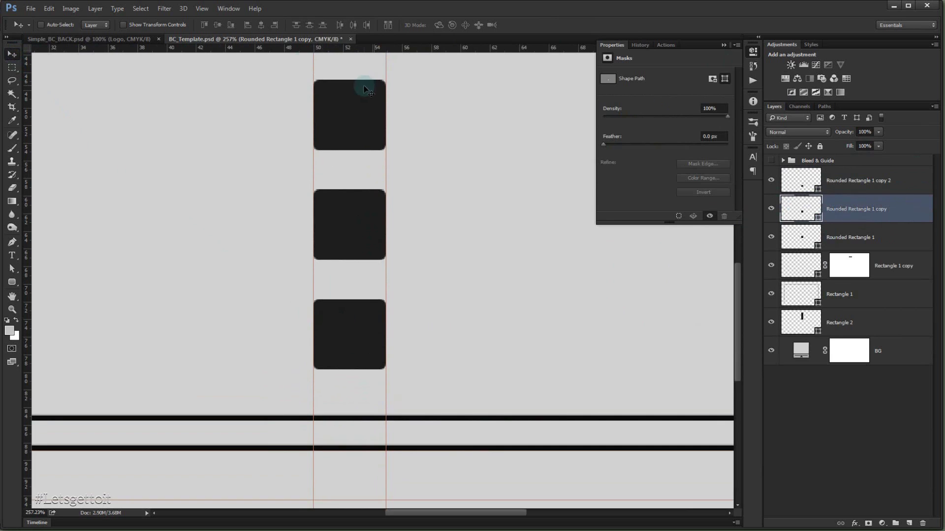
scroll(330, 144, down, 5)
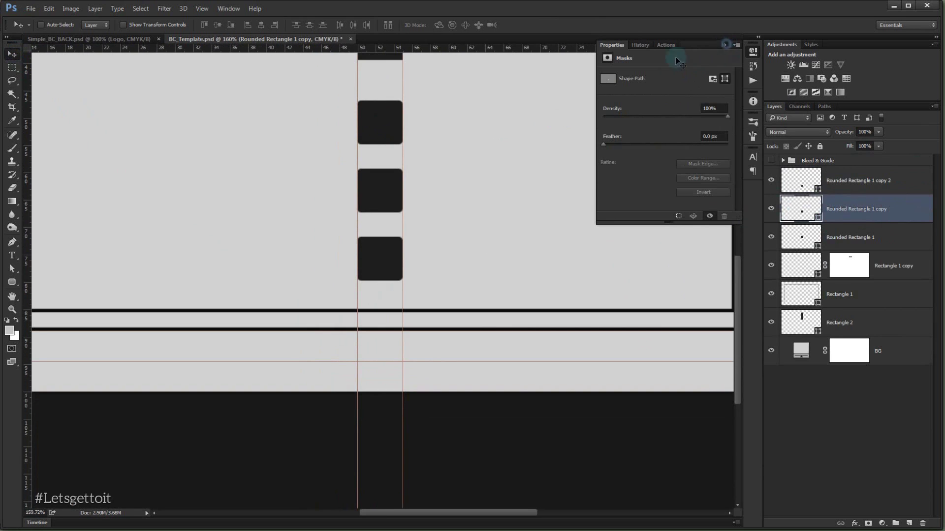
scroll(434, 230, down, 4)
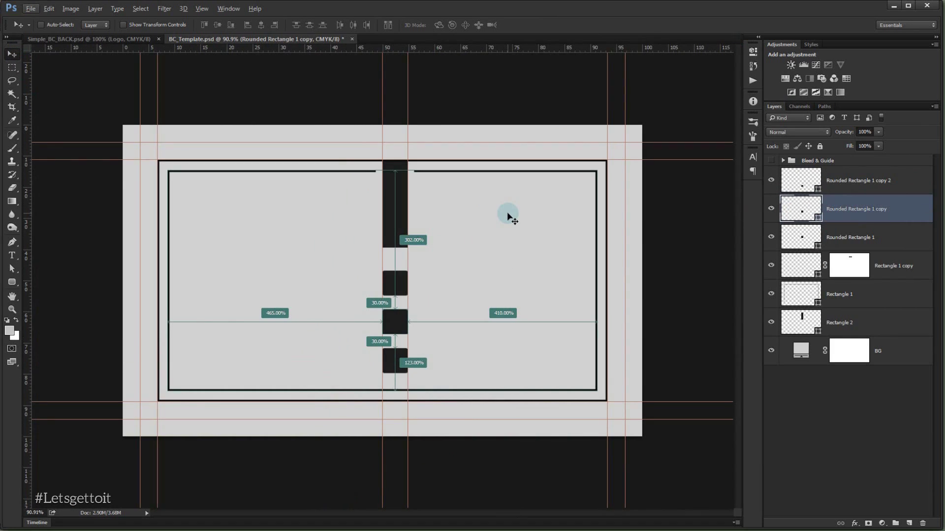
scroll(510, 217, up, 3)
key(ctrl)
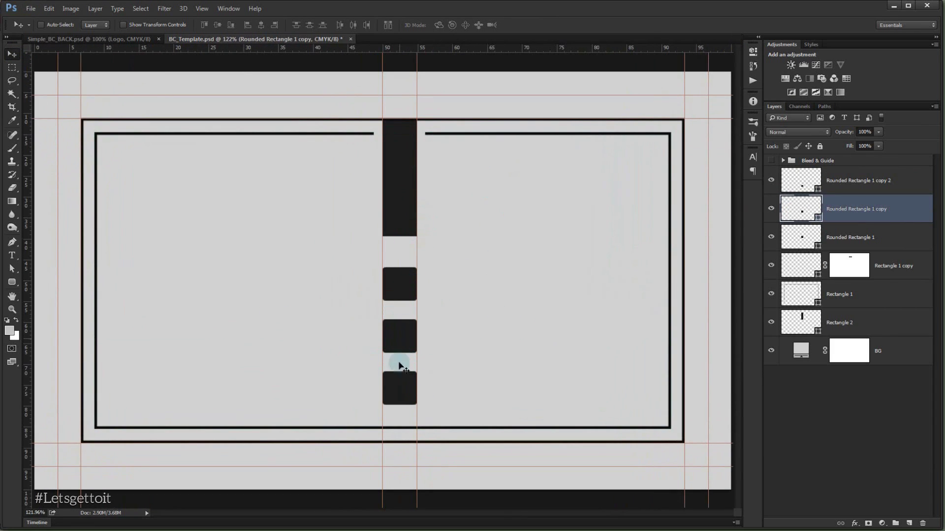
- Duplicate Rectangle 2 below the bar and transform the copy into a thin vertical line linking the squares to the outer frame's bottom edge
scroll(411, 333, up, 1)
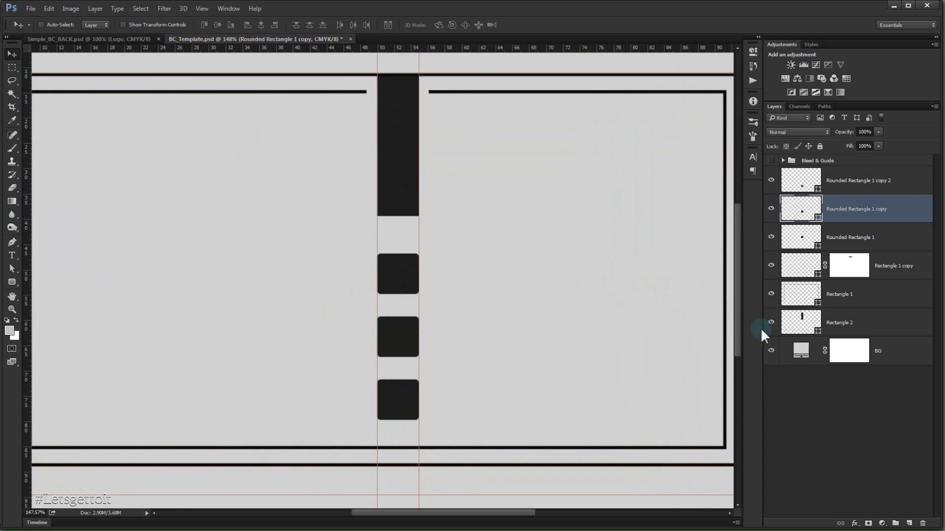
click(807, 315)
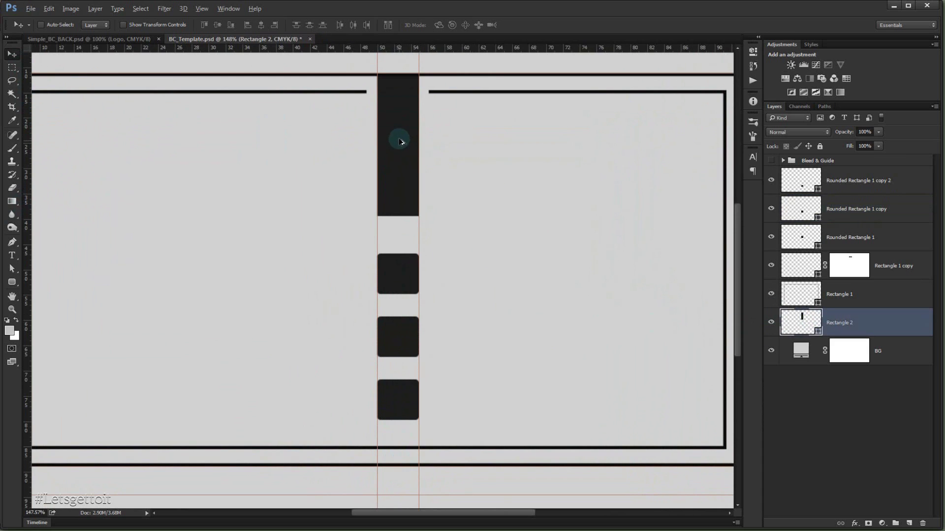
drag(399, 142, 402, 380)
drag(413, 329, 394, 243)
key(ctrl+t)
scroll(401, 317, up, 2)
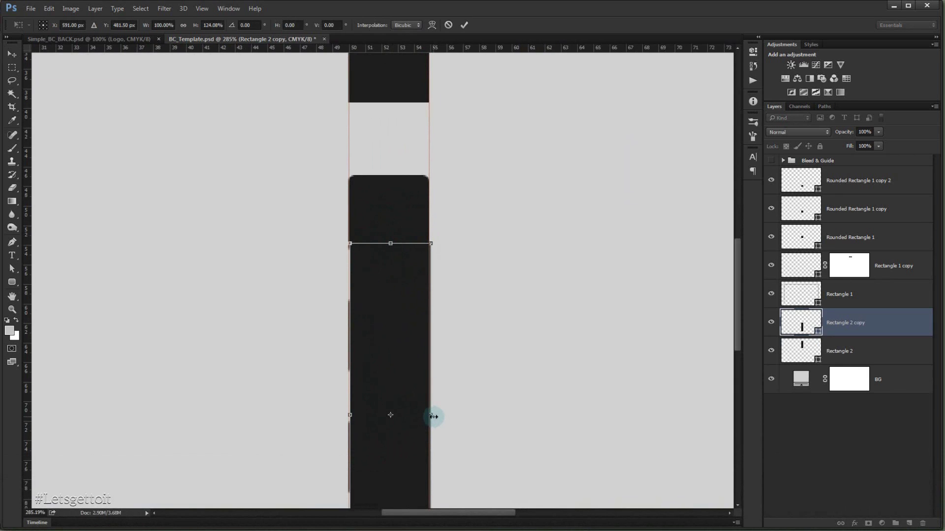
drag(432, 416, 371, 267)
key(Return)
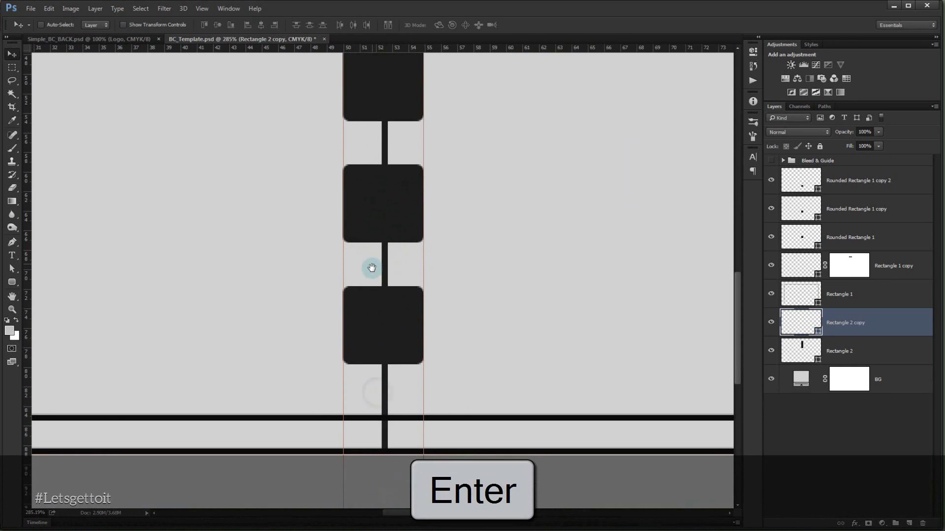
- Examine how the thin connecting line and the top bar meet the inner and outer frame lines
scroll(401, 343, down, 2)
scroll(397, 423, down, 1)
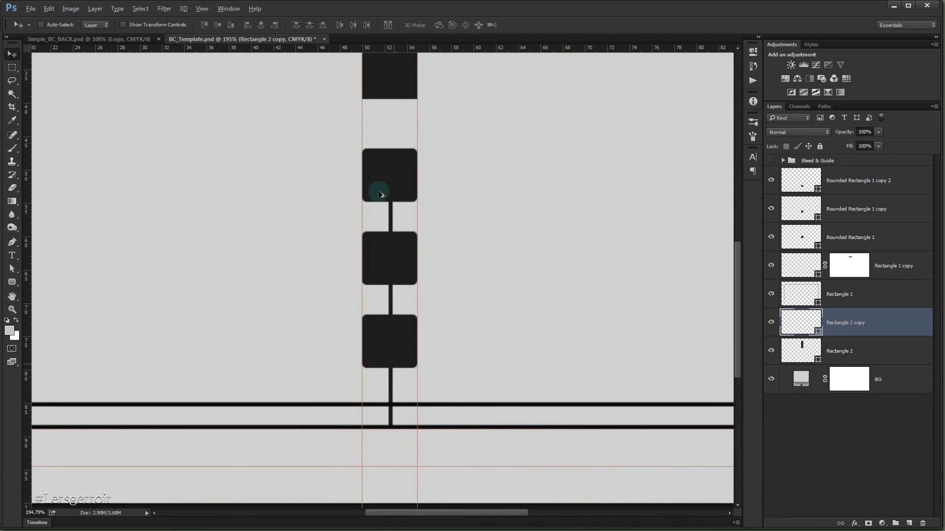
scroll(389, 340, down, 2)
scroll(400, 363, up, 4)
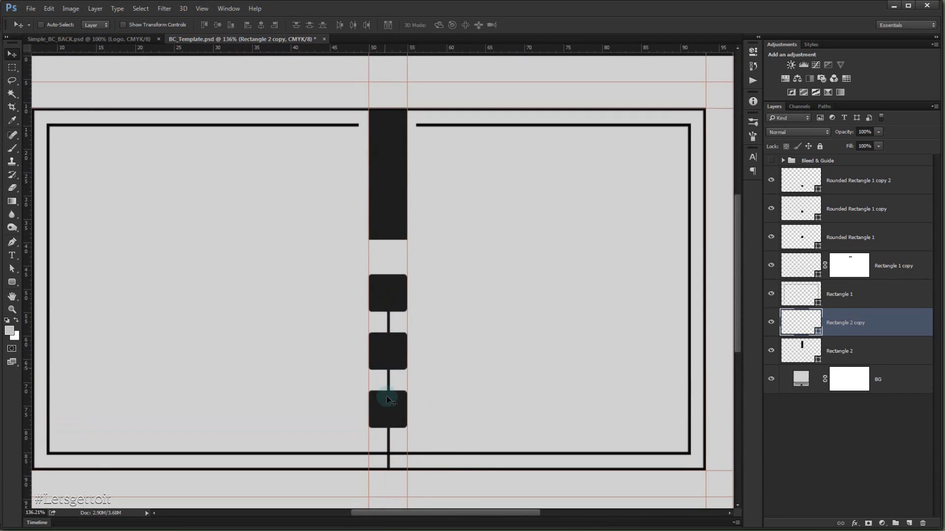
scroll(394, 400, up, 3)
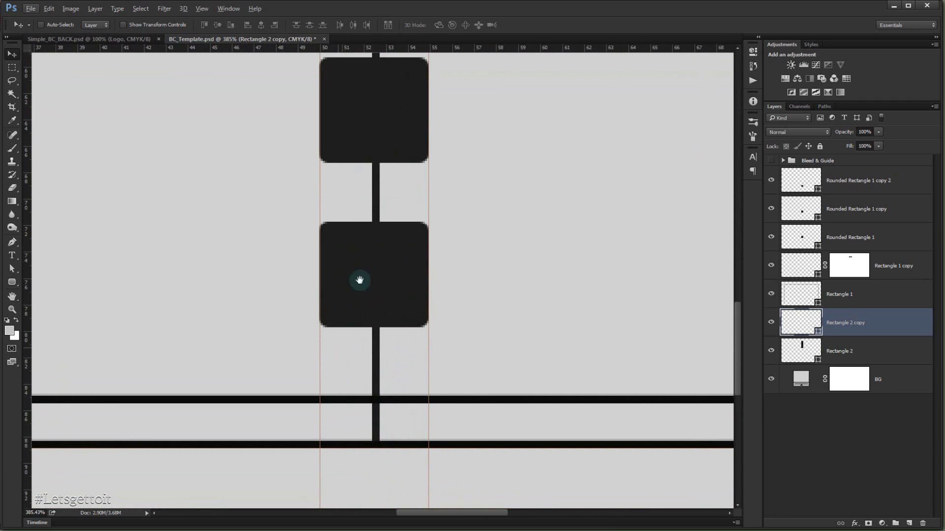
drag(375, 247, 385, 366)
drag(399, 142, 391, 483)
drag(387, 262, 402, 474)
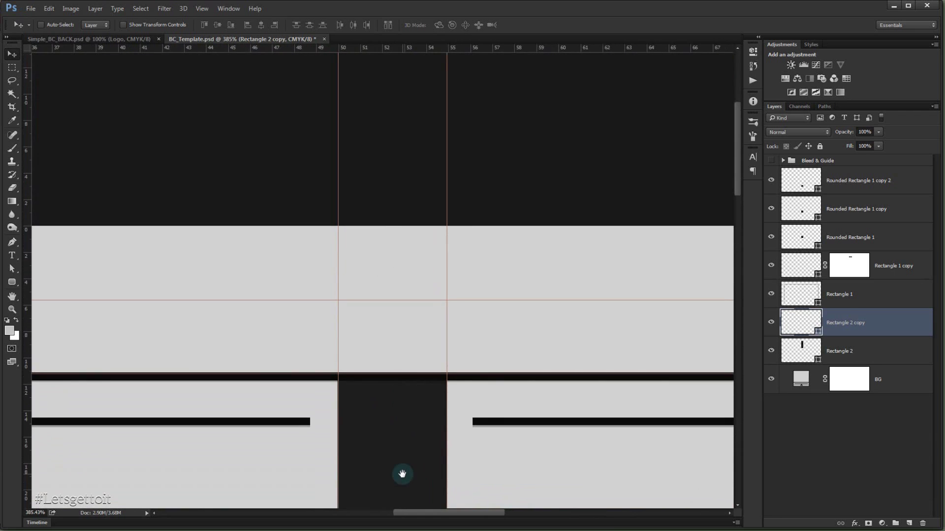
drag(366, 442, 345, 168)
drag(348, 426, 376, 253)
- Hide the inner frame's bottom line around the connecting line, using a marquee about 1.4% wide and 2.2% high on Rectangle 1 copy's mask
click(22, 64)
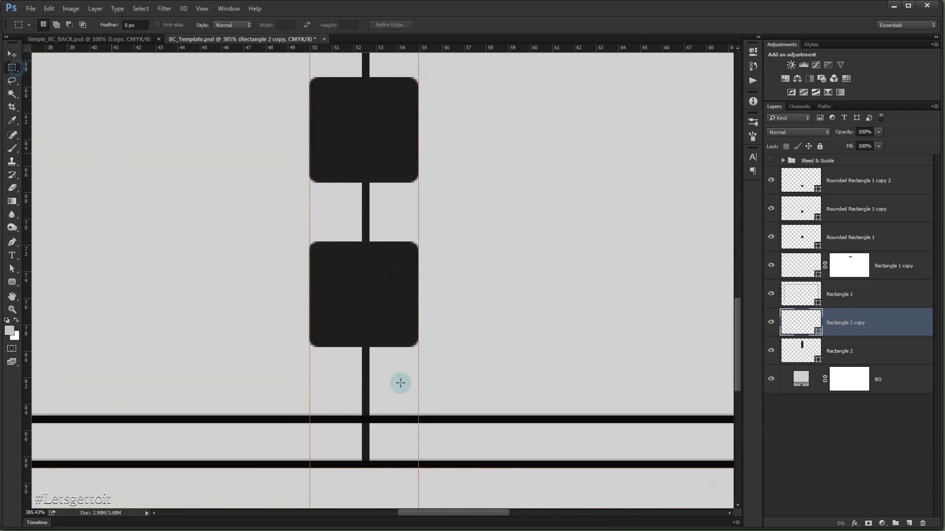
drag(348, 407, 384, 432)
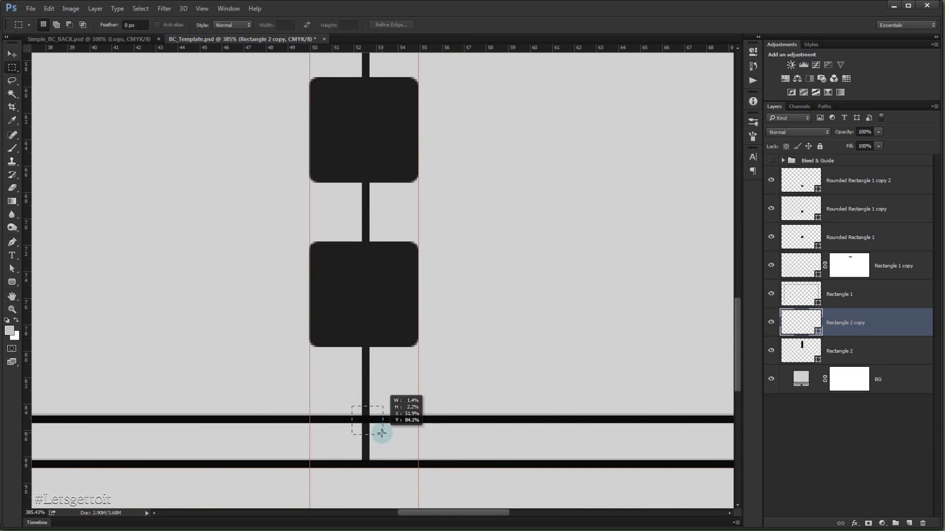
drag(380, 433, 381, 435)
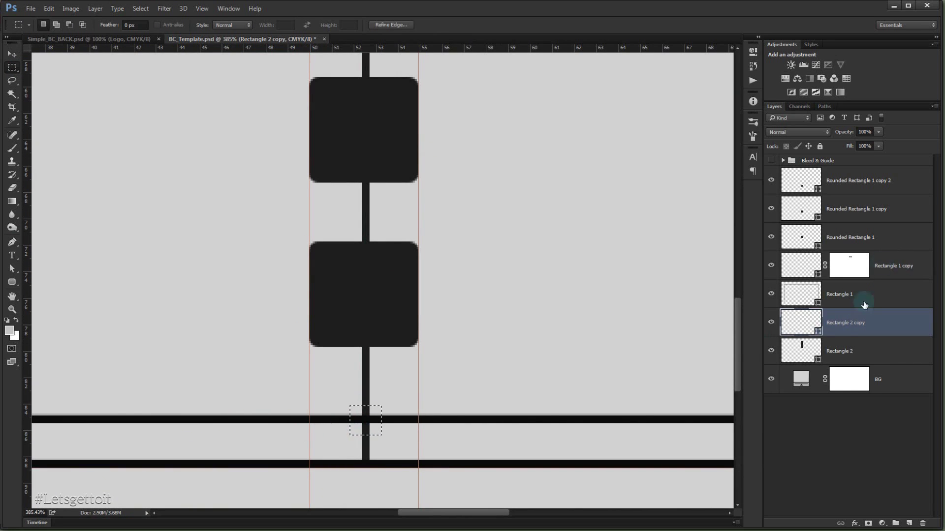
click(854, 275)
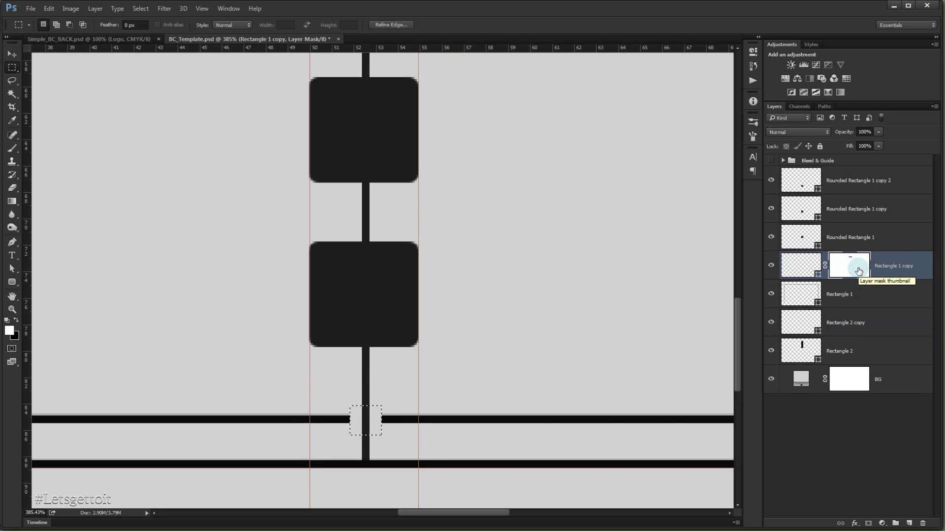
key(BackSpace)
key(ctrl+d)
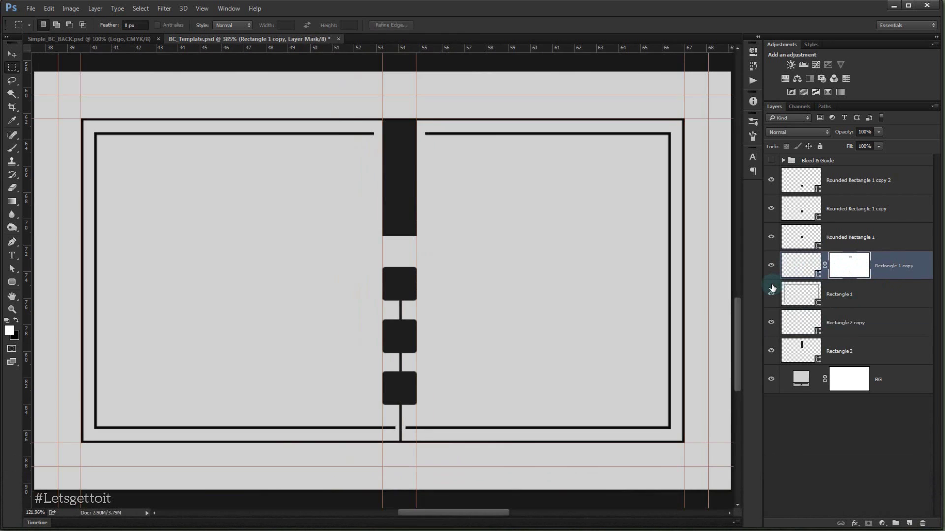
- Hide the guides and show the whole card
key(ctrl+0)
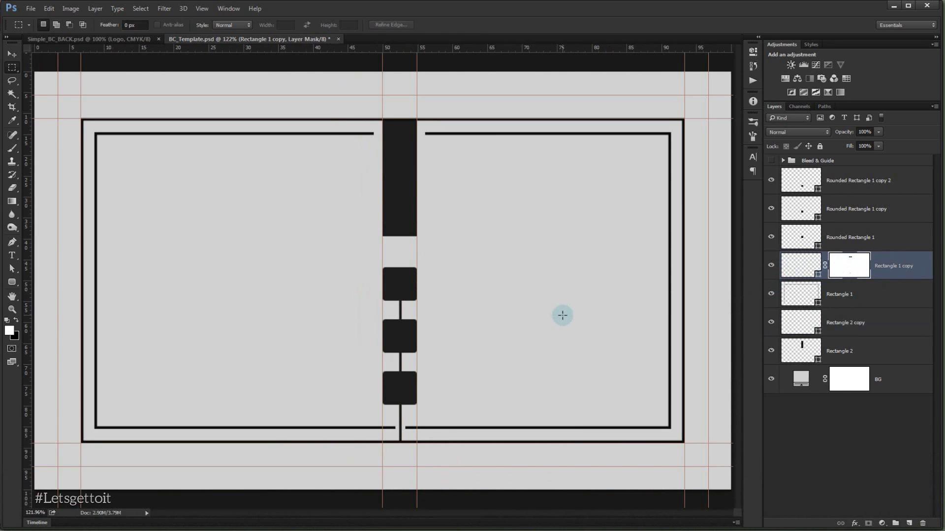
key(ctrl+semicolon)
scroll(563, 315, down, 2)
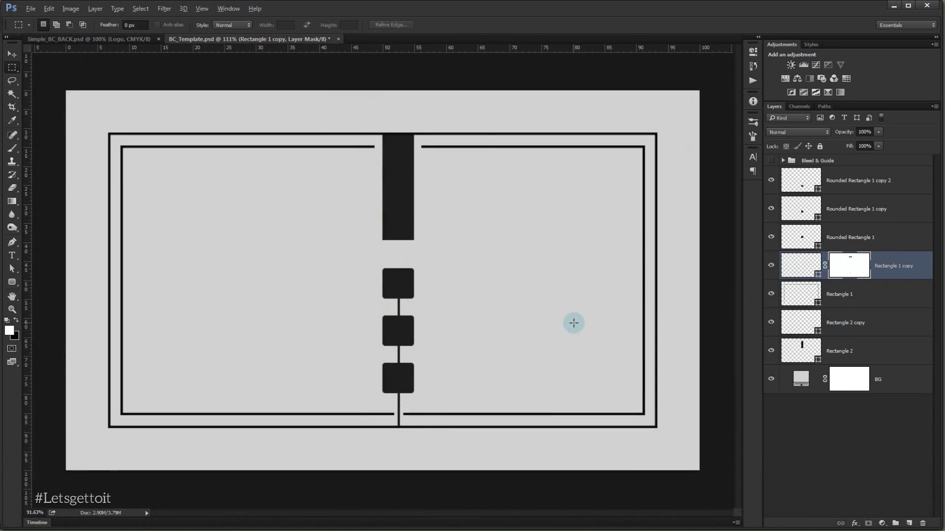
- Show the guides and draw a dark smartphone custom shape about 25 by 40 px inside the uppermost rounded square
key(ctrl+0)
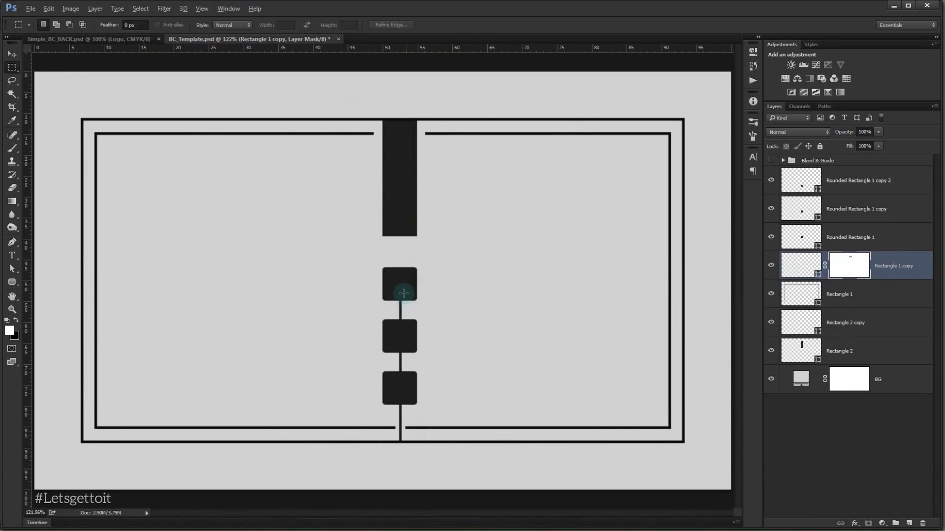
key(alt)
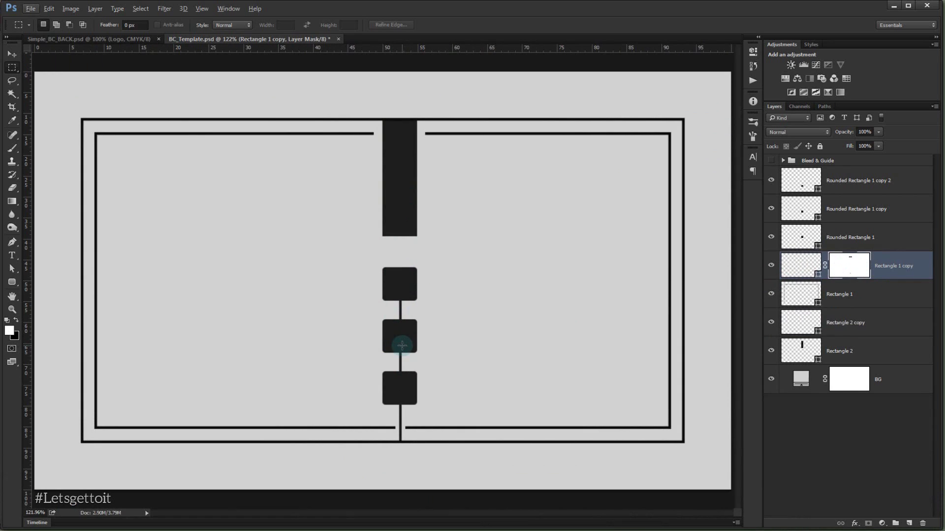
key(ctrl+semicolon)
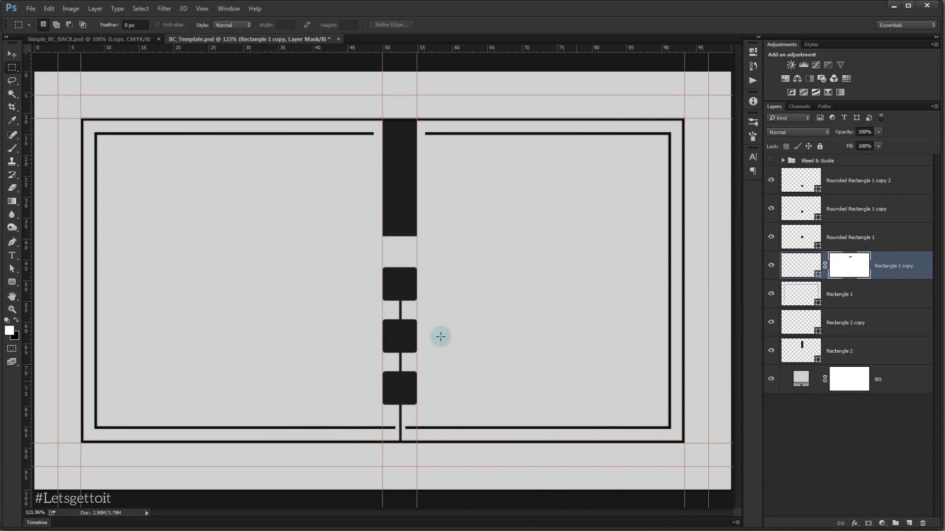
click(18, 284)
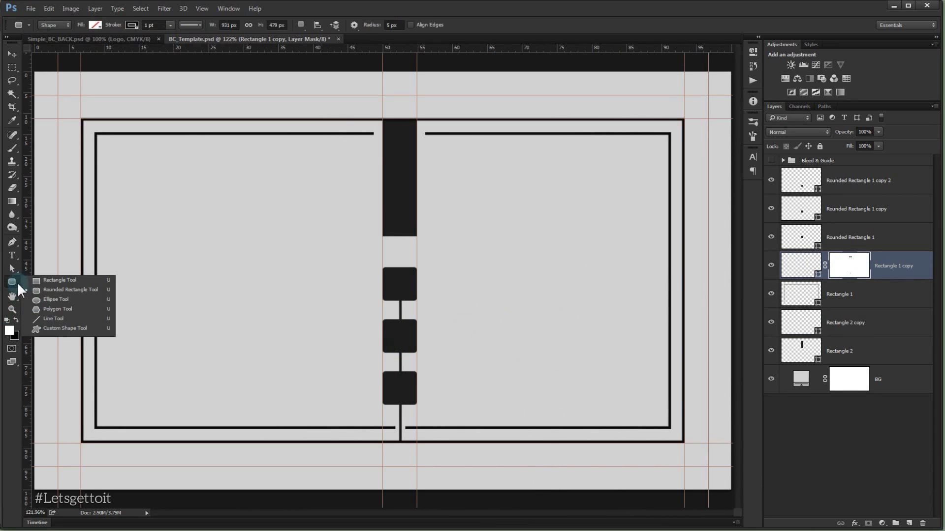
click(69, 334)
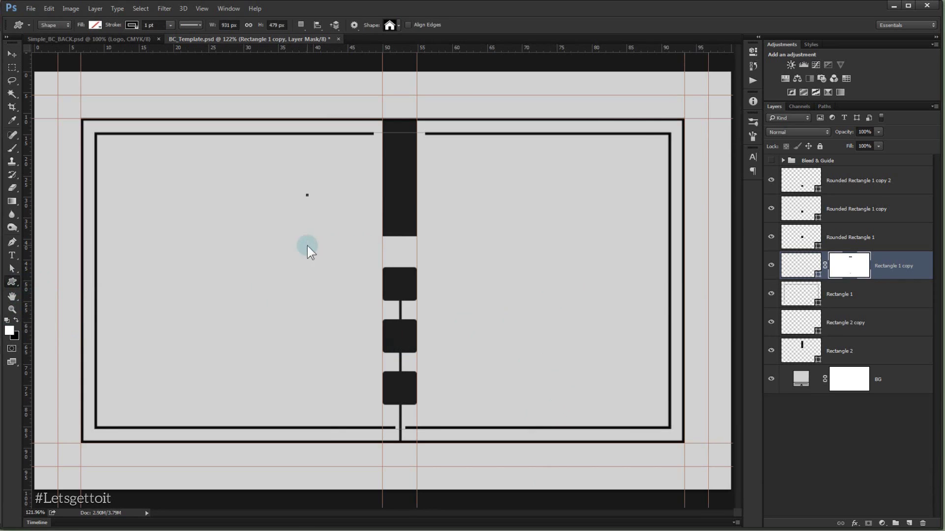
right_click(307, 247)
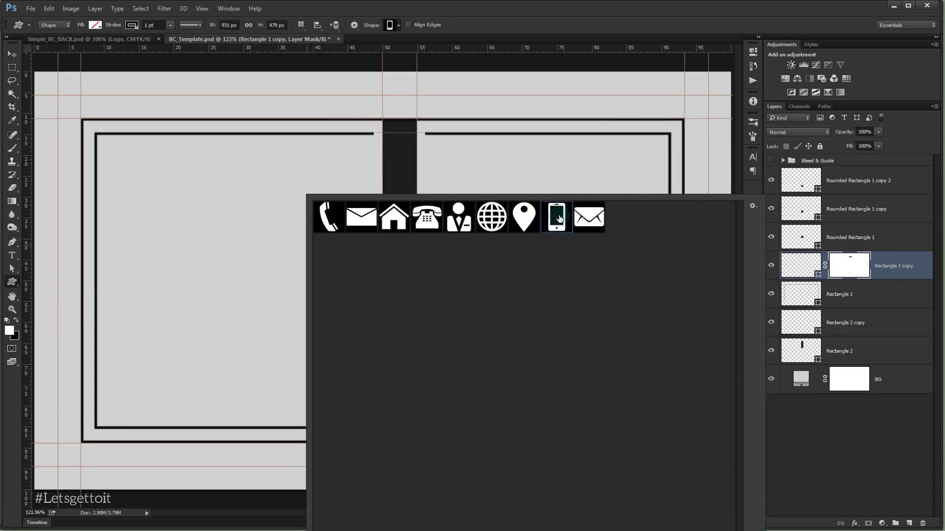
click(575, 30)
scroll(404, 281, up, 5)
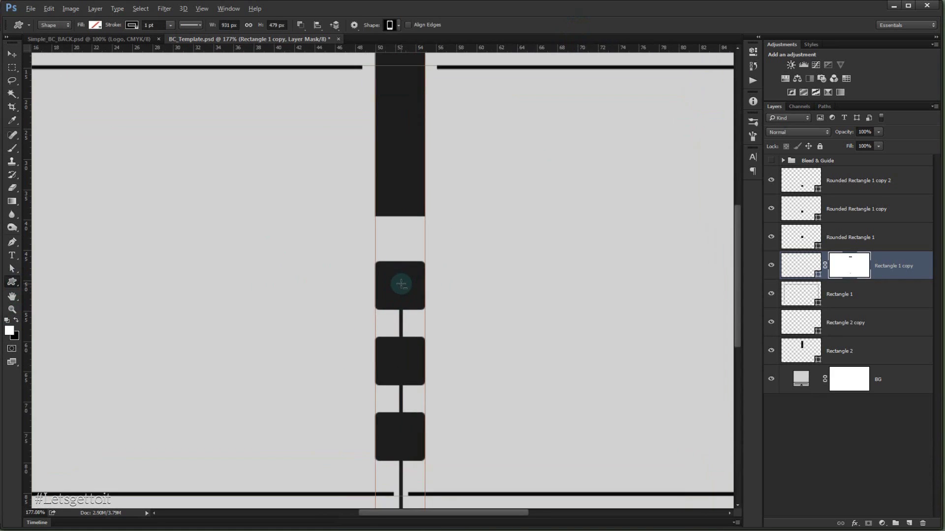
click(866, 470)
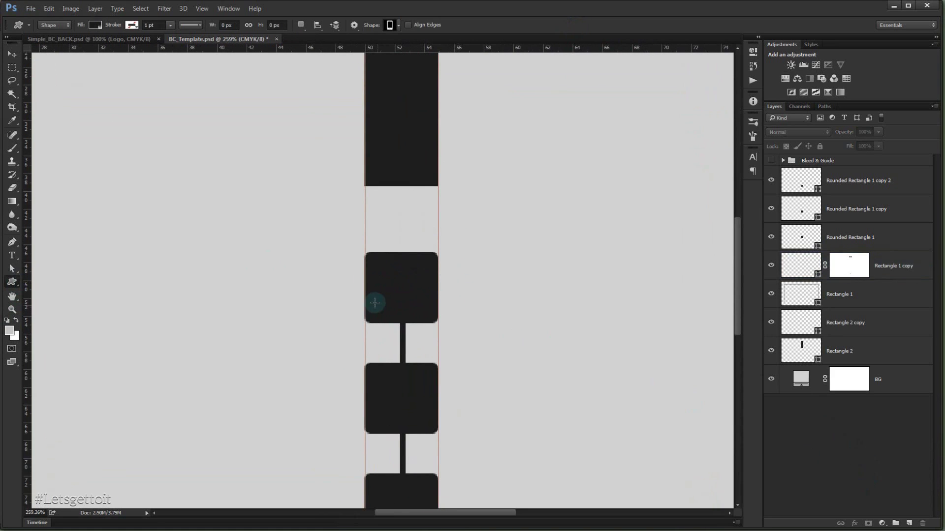
mouse_move(387, 269)
mouse_down()
mouse_move(415, 309)
mouse_move(431, 312)
mouse_up()
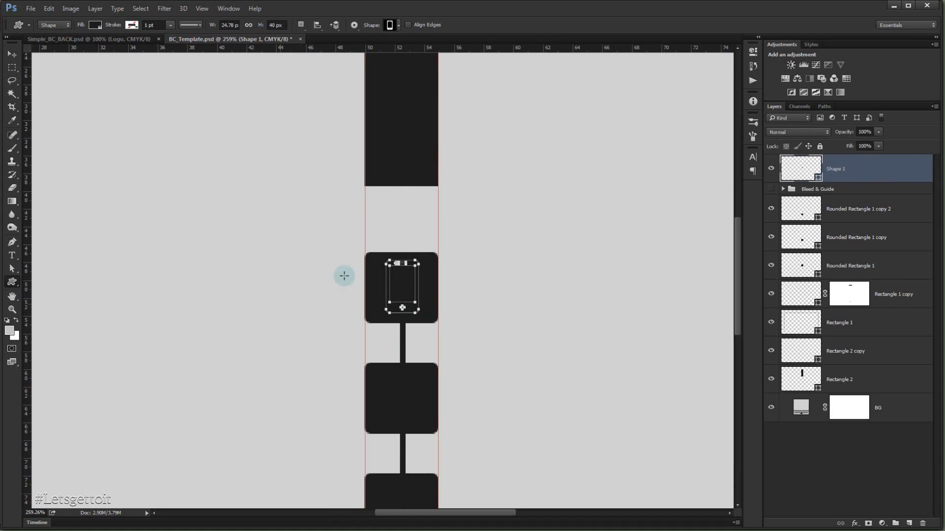
- Fill the smartphone icon with the card's background grey, cfcfcf, and deselect its path
double_click(800, 172)
click(540, 198)
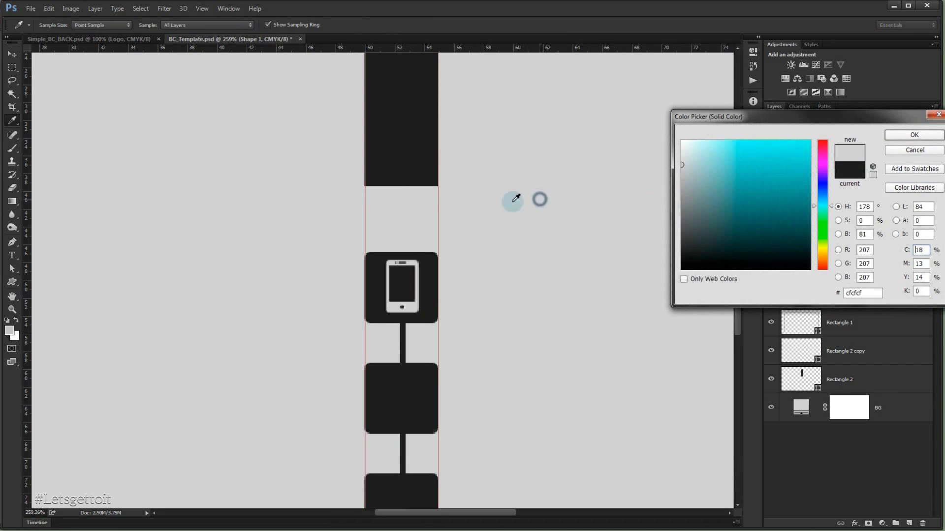
click(913, 135)
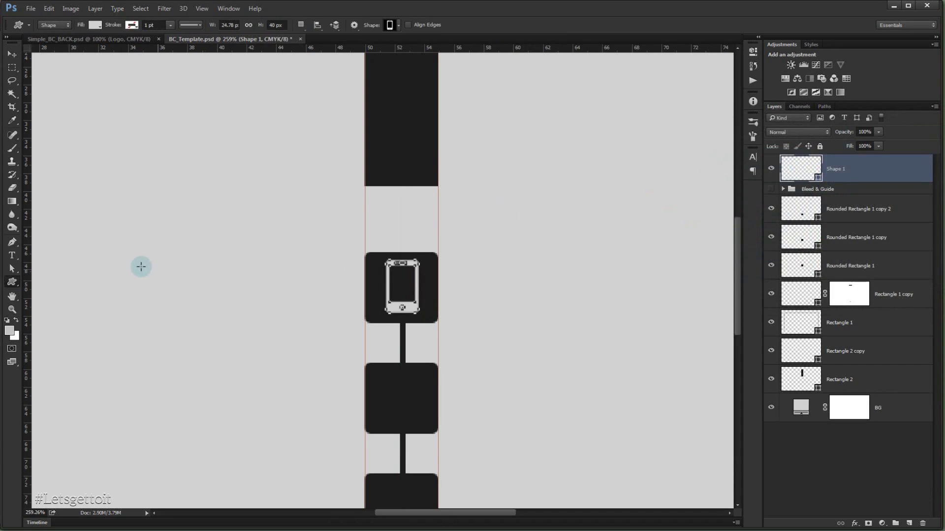
key(Escape)
- Draw a globe custom shape about 39 px wide in the middle rounded square and fill it with the background grey, cfcfcf
right_click(171, 269)
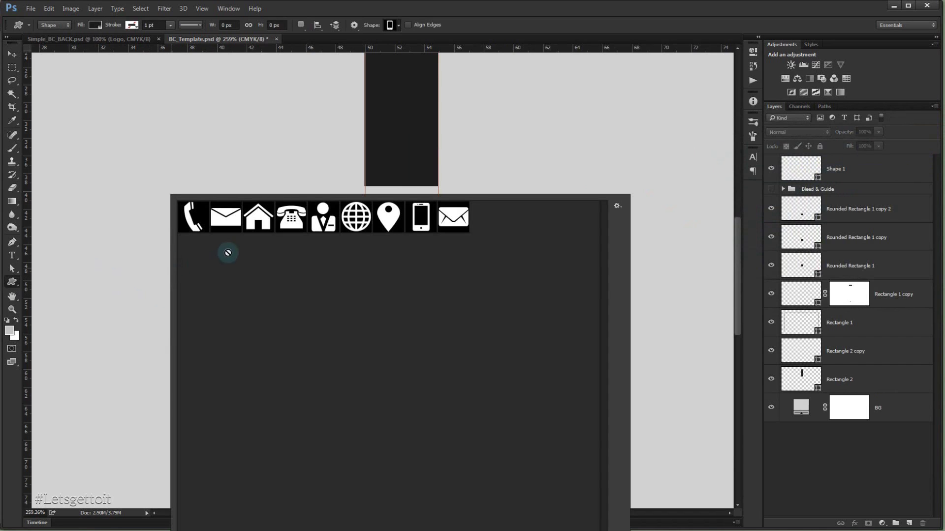
click(355, 219)
key(Return)
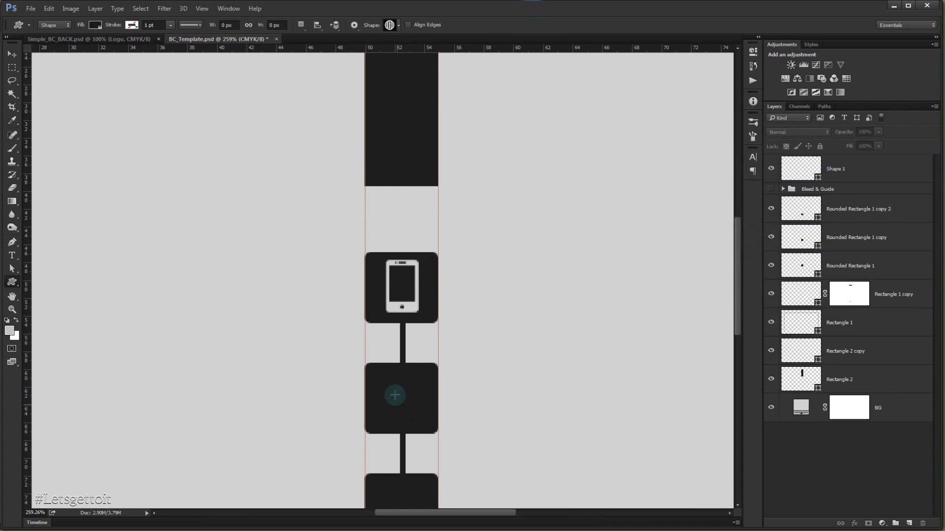
drag(389, 380, 428, 422)
double_click(801, 170)
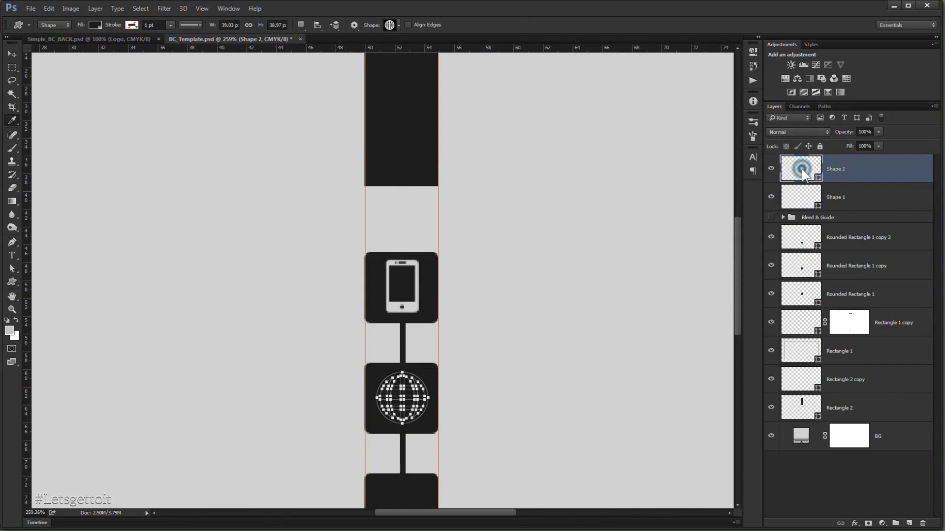
click(566, 223)
click(905, 141)
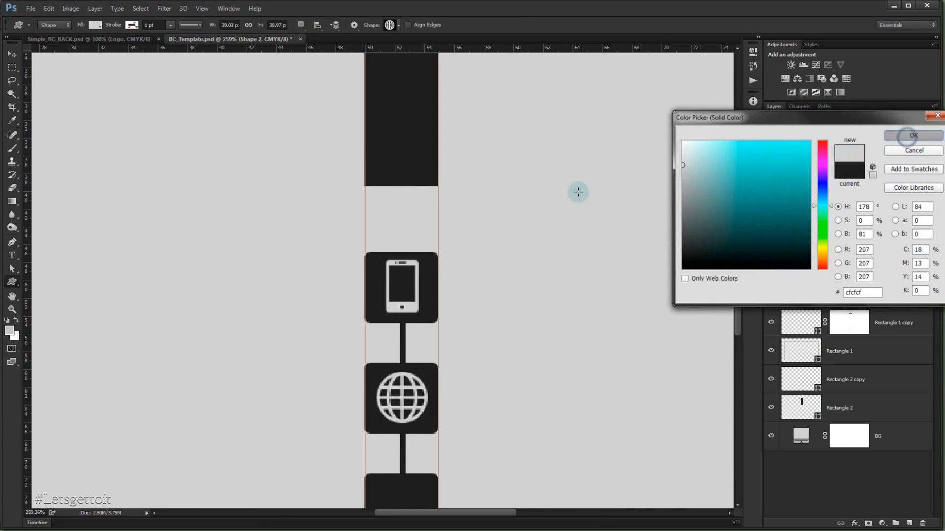
- Draw a house custom shape about 41 by 36 px in the lowest rounded square and fill it with cfcfcf grey
drag(415, 341, 407, 252)
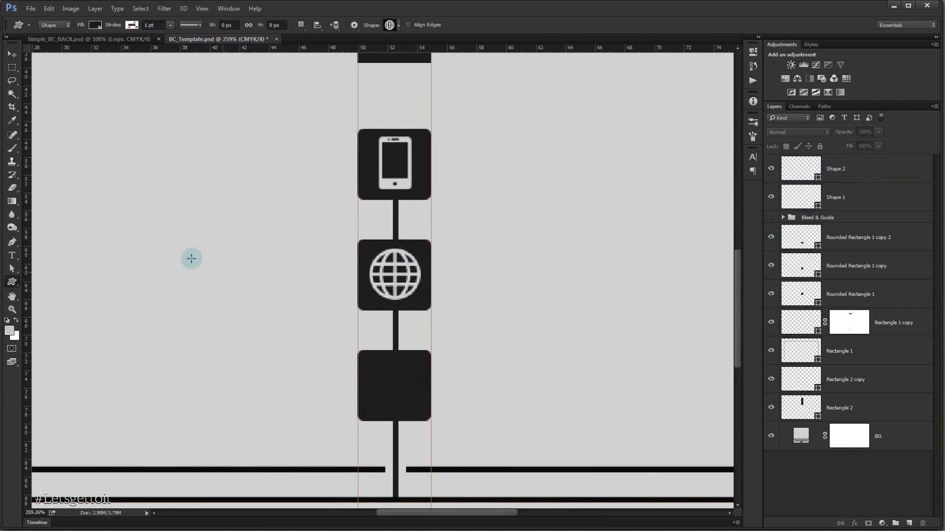
right_click(191, 259)
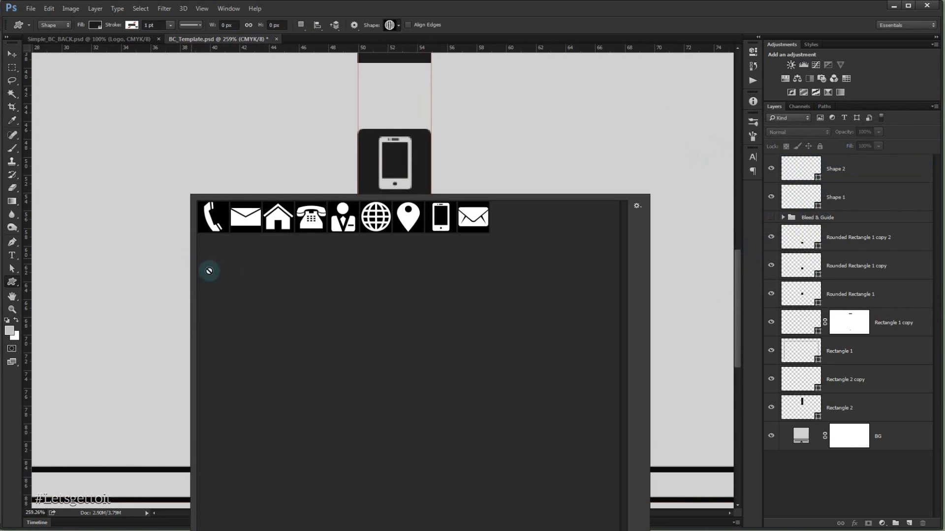
click(278, 217)
click(599, 43)
drag(382, 381, 421, 419)
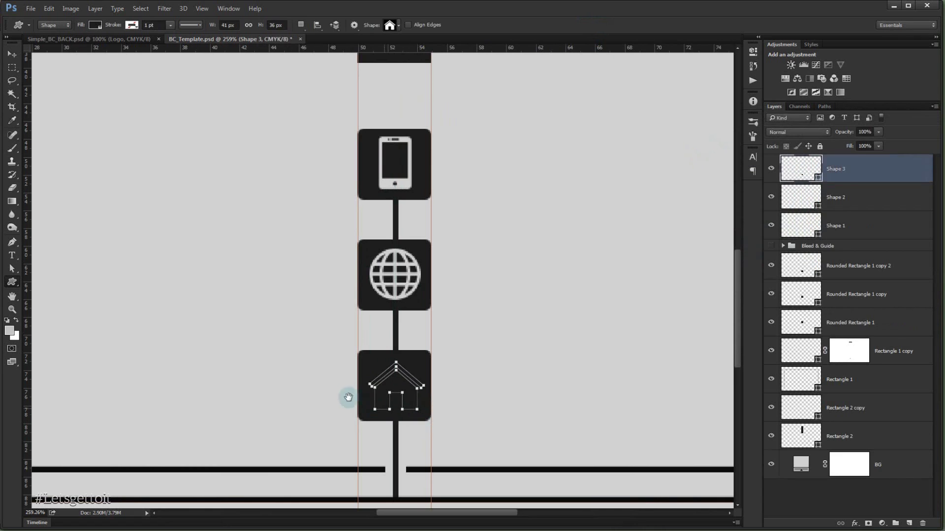
double_click(802, 165)
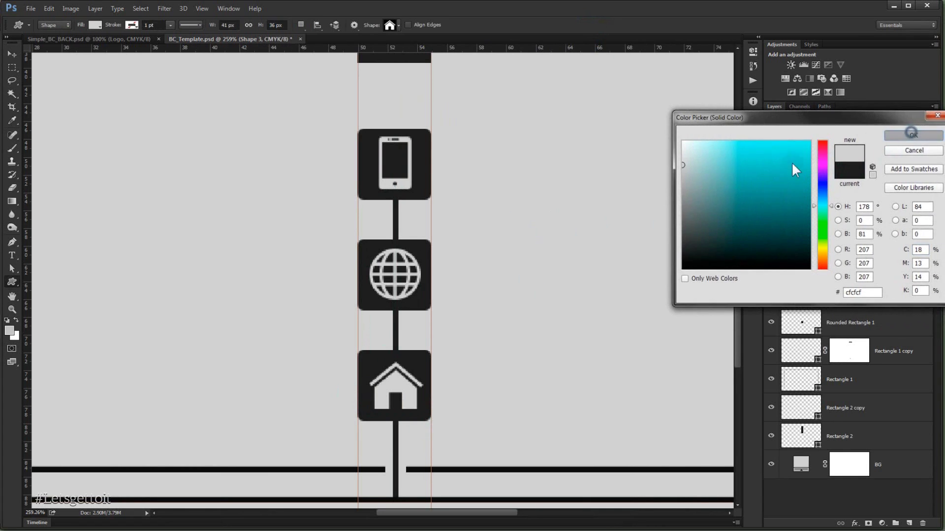
click(914, 135)
- Nudge the house icon slightly upward in its square and check the whole card with the guides hidden
click(10, 54)
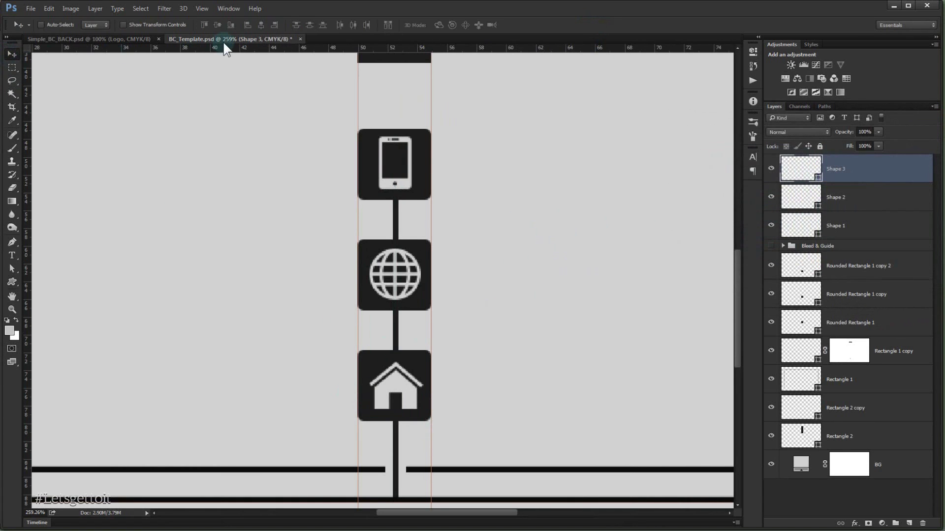
key(Up)
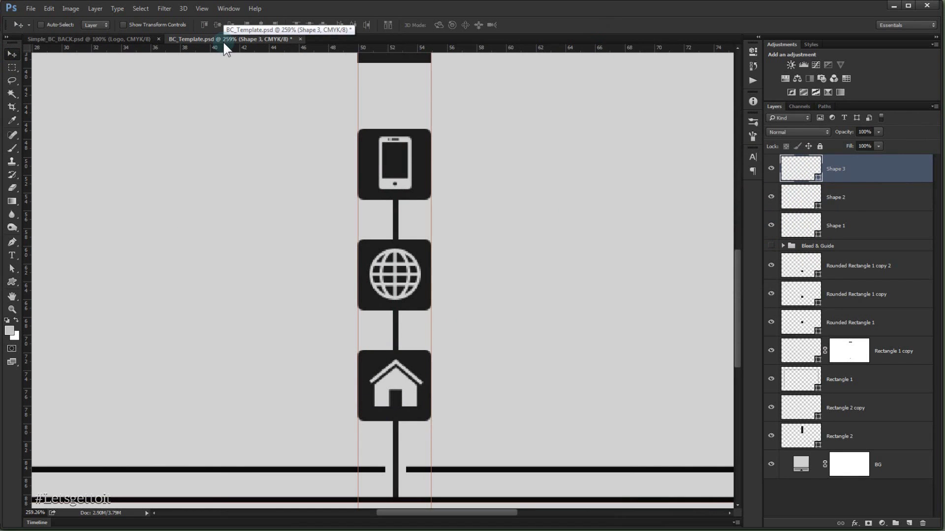
key(Down)
key(ctrl+0)
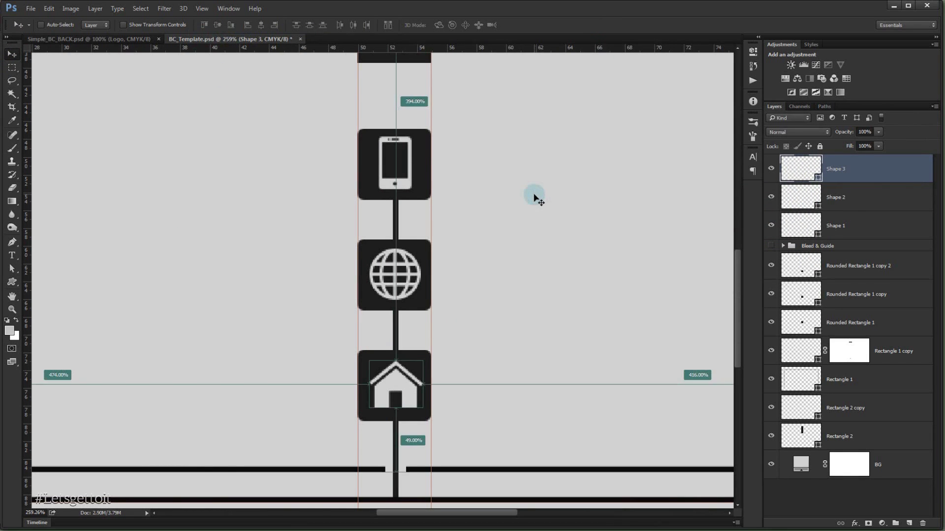
key(ctrl+semicolon)
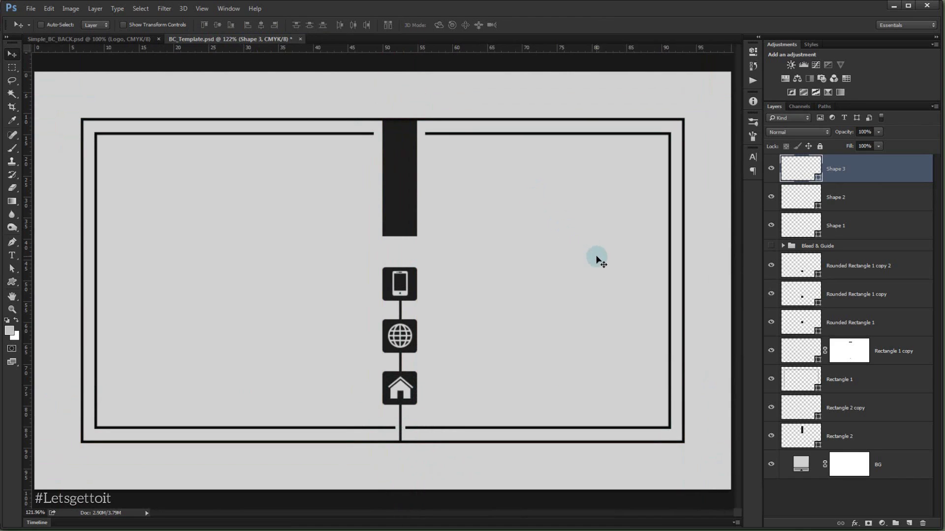
key(ctrl+semicolon)
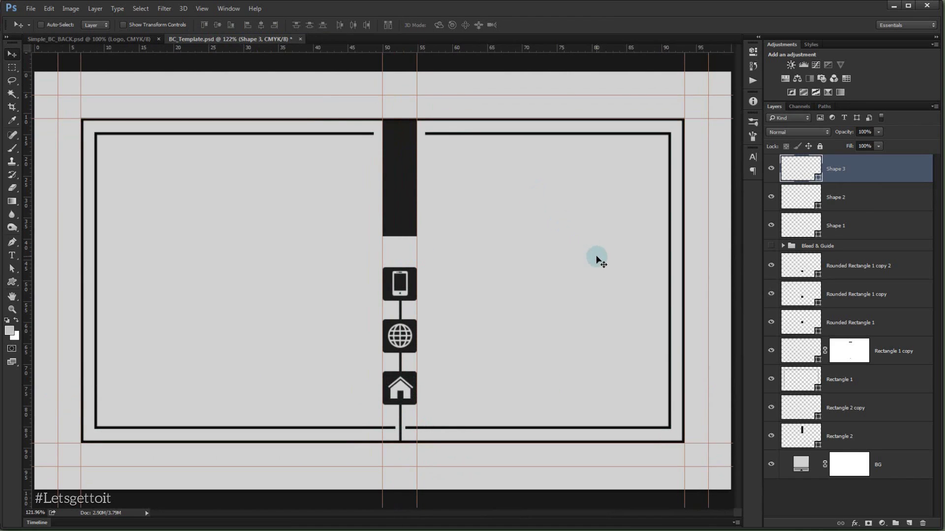
- Move the Bleed & Guide group above the icon layers and group Shape 3 through Rectangle 2 as DESIGN
scroll(456, 265, up, 3)
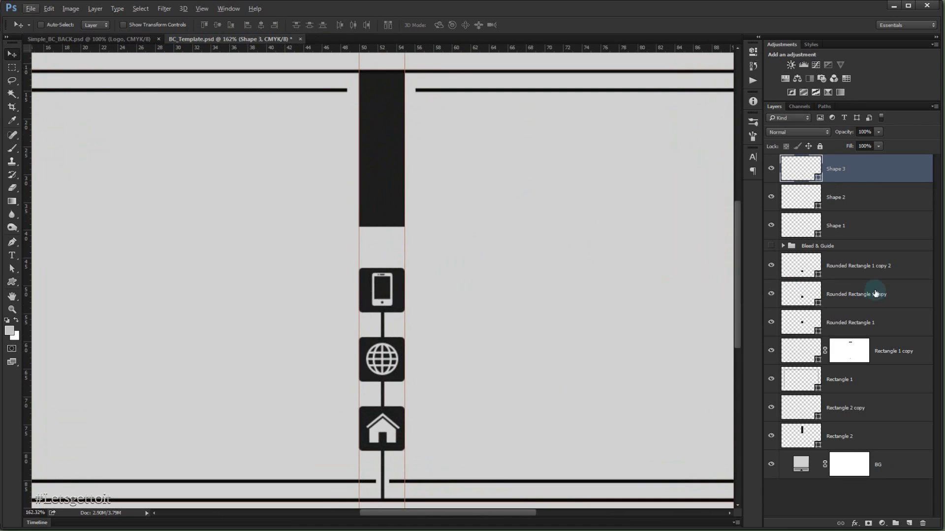
drag(840, 241, 826, 158)
click(846, 183)
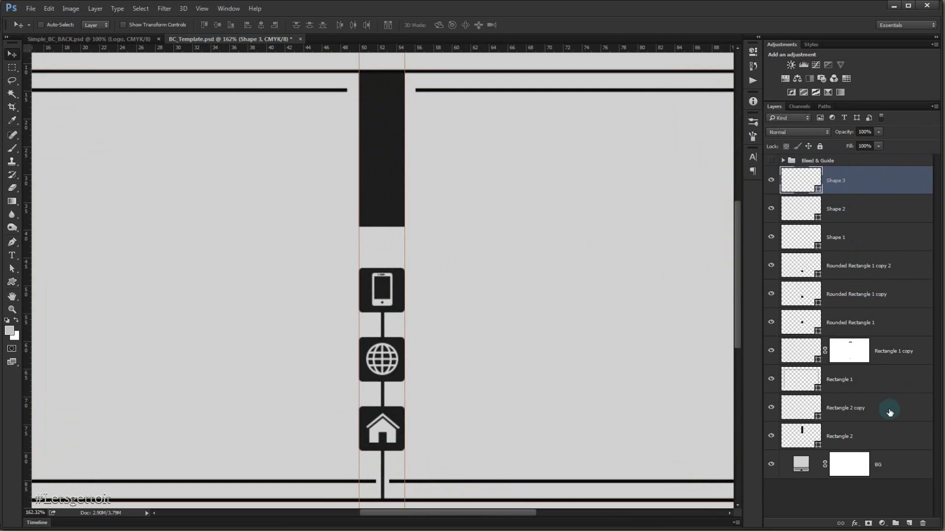
shift+click(859, 436)
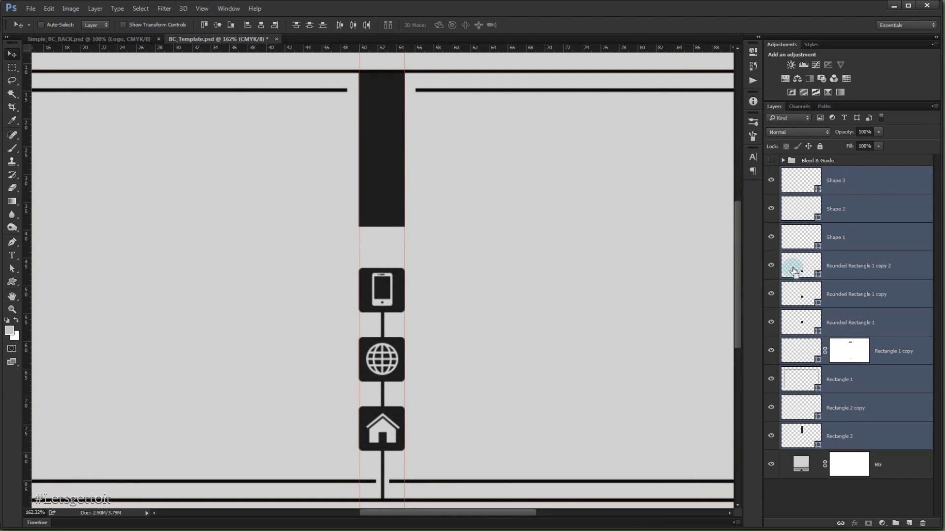
key(ctrl+g)
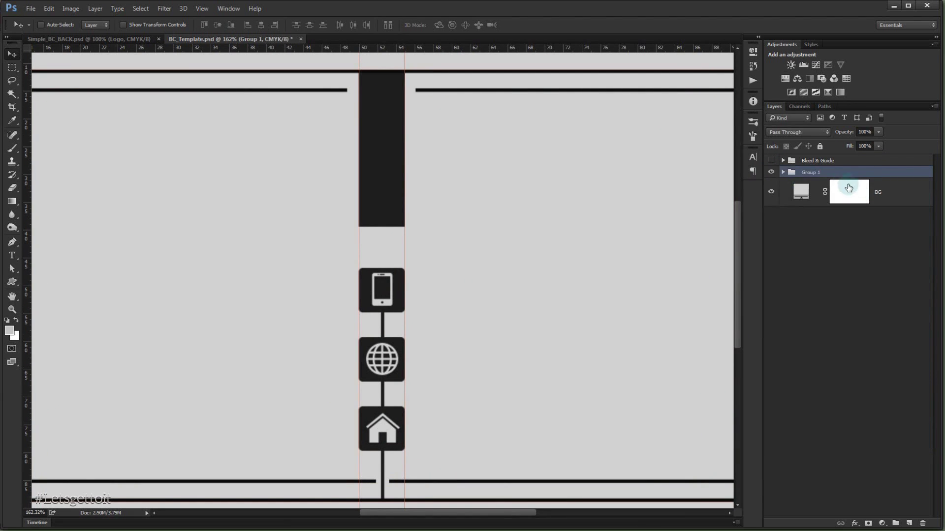
double_click(807, 172)
click(770, 172)
click(770, 172)
scroll(515, 241, down, 3)
click(493, 235)
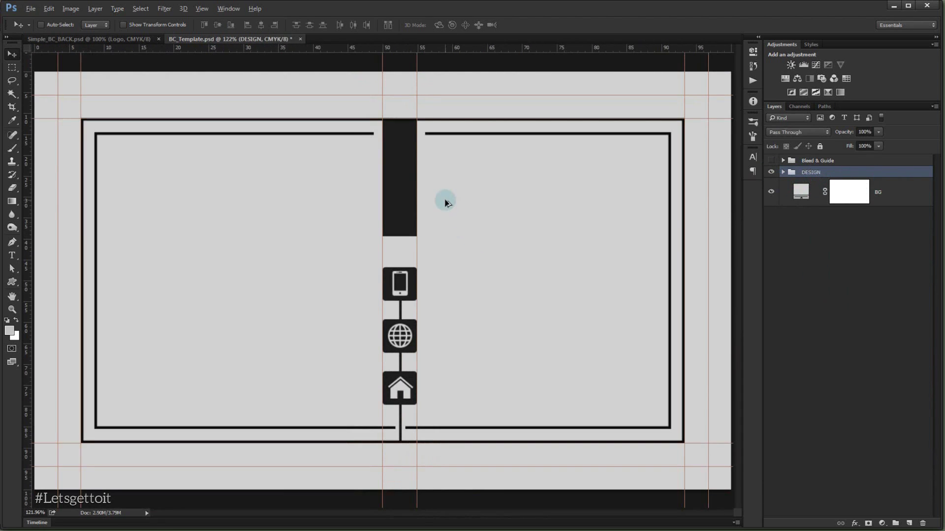
- Place horizontal guides along the upper and lower edges of all three icon squares
scroll(446, 200, up, 2)
drag(472, 240, 456, 222)
scroll(422, 225, up, 1)
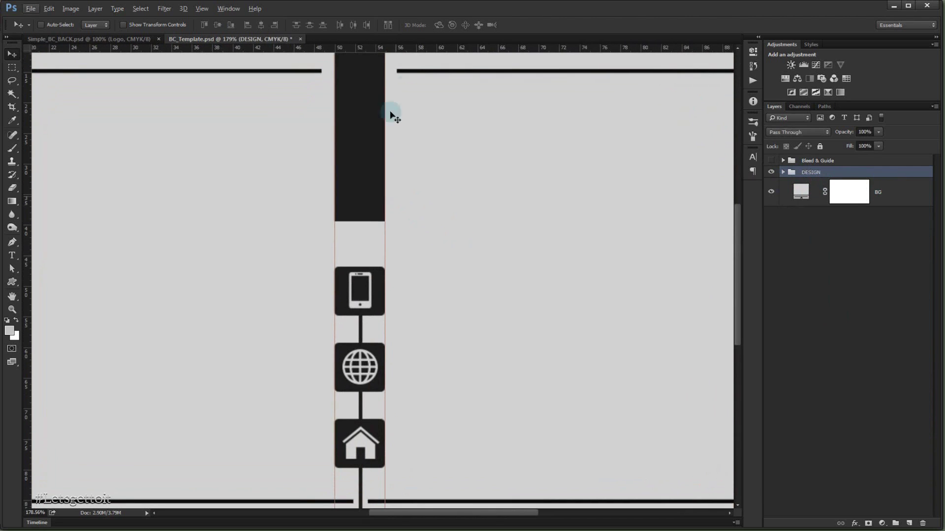
drag(402, 48, 407, 267)
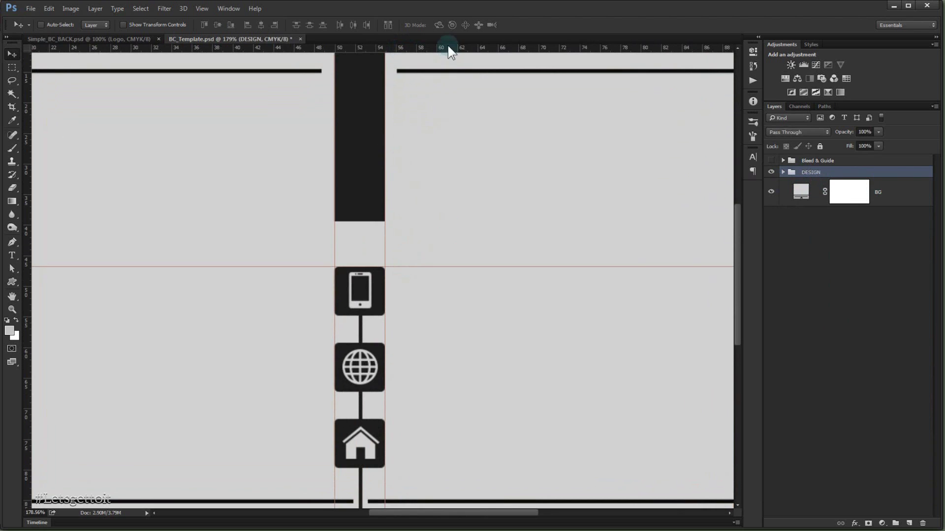
drag(447, 47, 399, 393)
drag(414, 349, 376, 250)
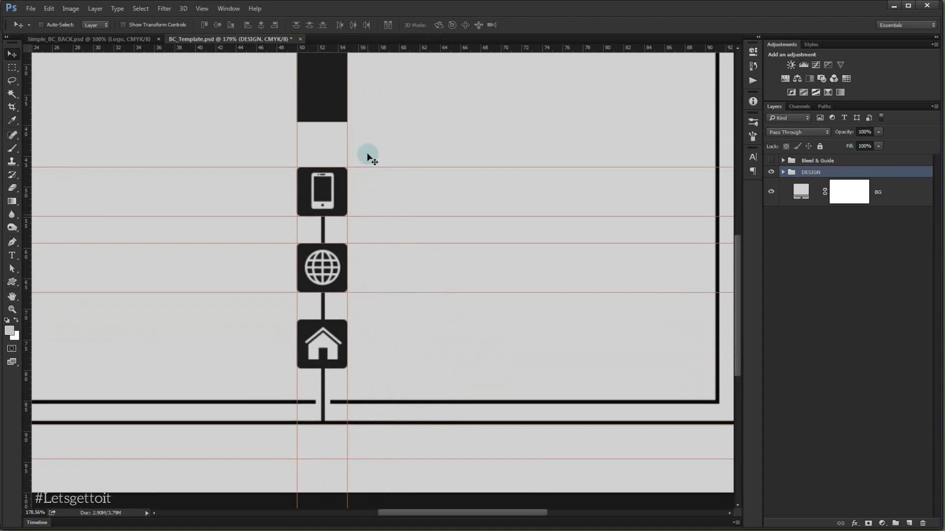
drag(395, 48, 367, 368)
key(ctrl+0)
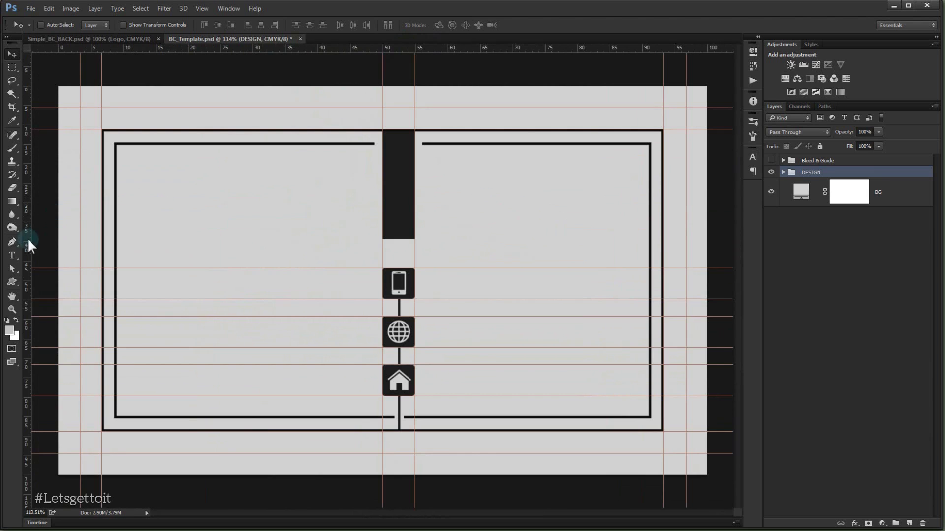
- Add the cardholder's full name in capitals as a text line beside the dark bar and colour it 3b3b3b
click(11, 255)
click(461, 203)
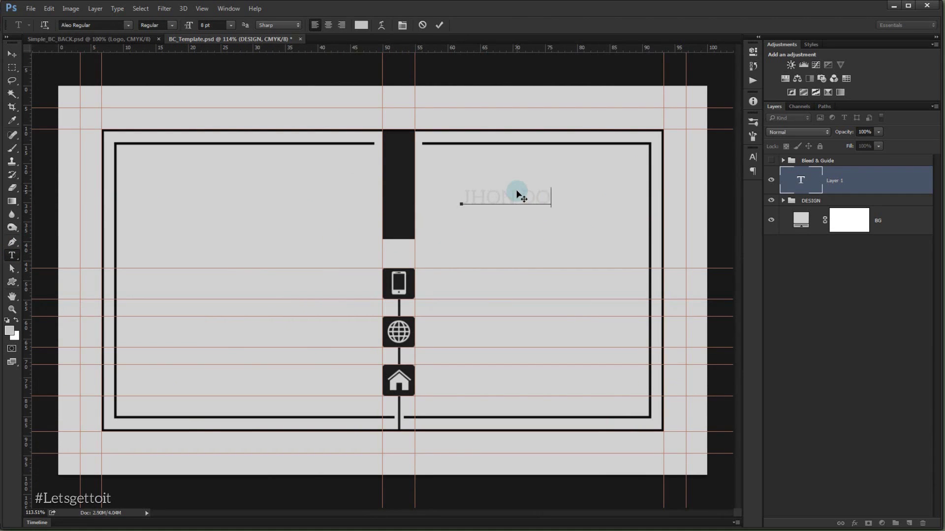
drag(510, 199, 613, 193)
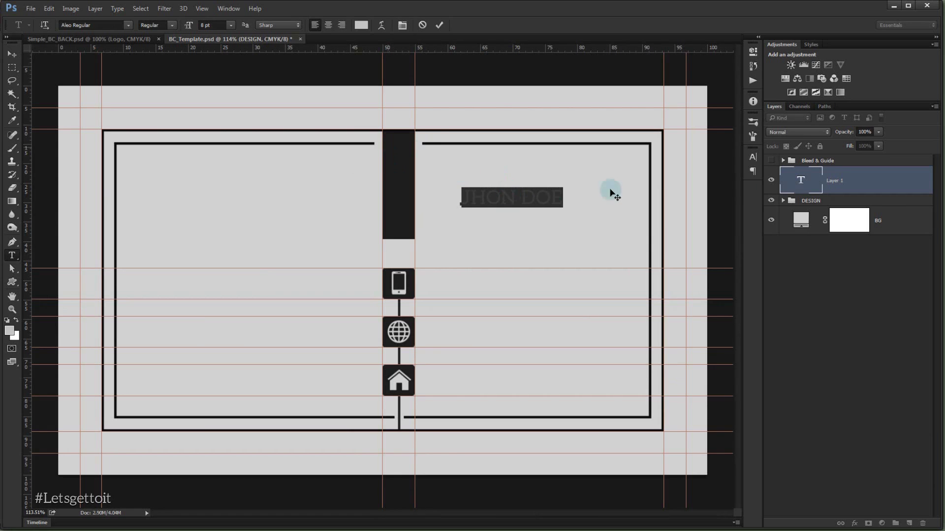
click(367, 26)
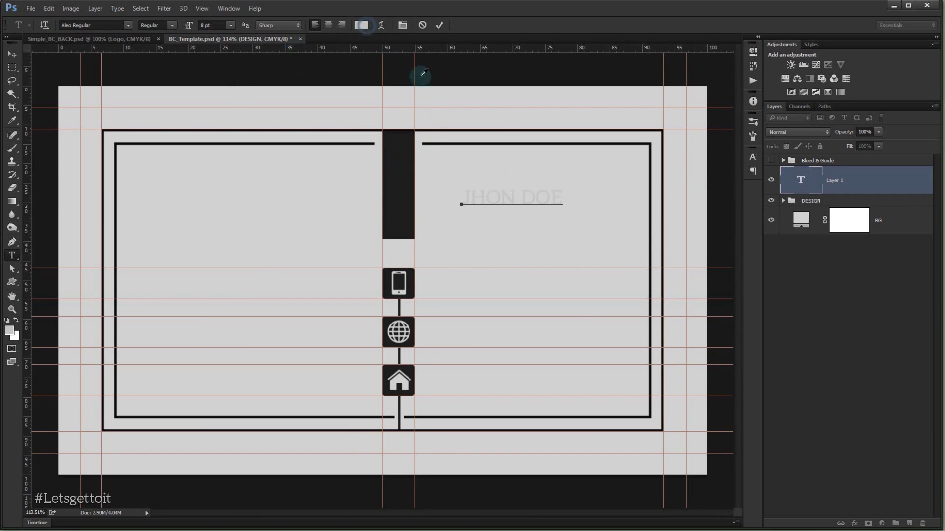
drag(684, 197, 682, 240)
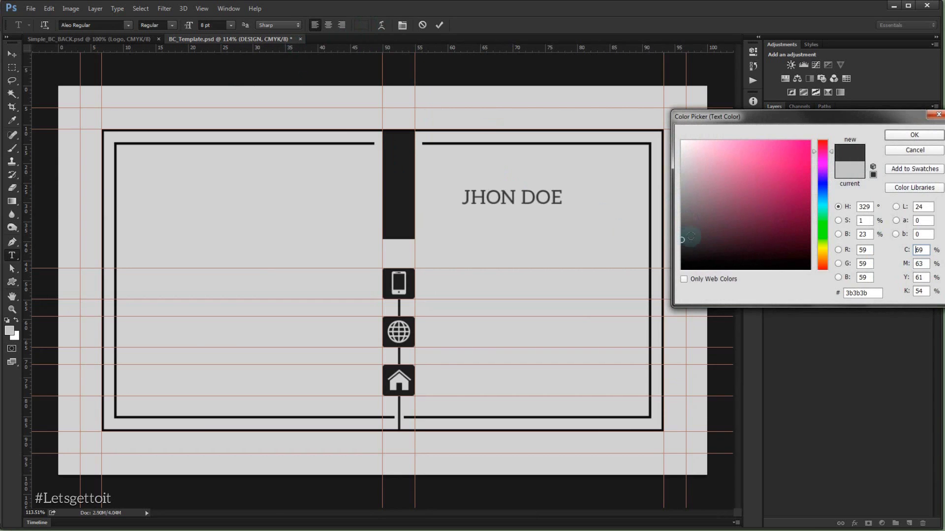
click(911, 135)
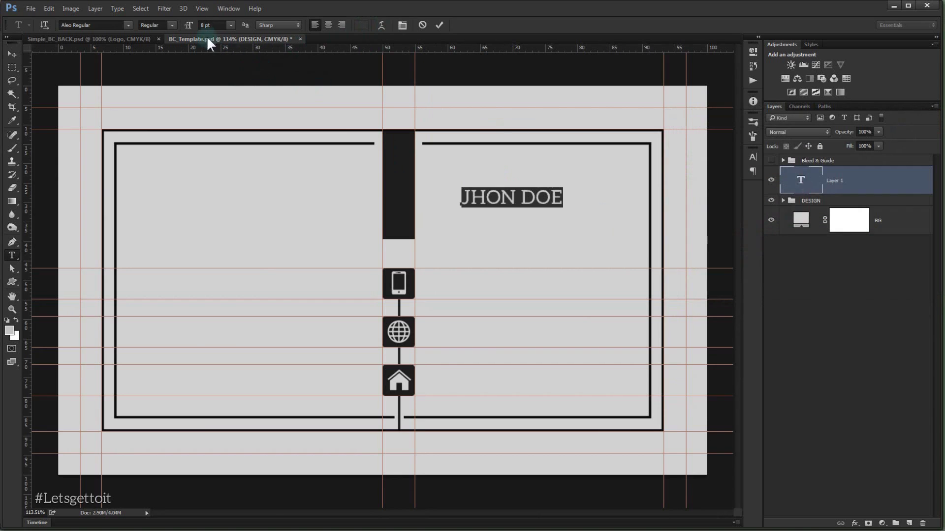
- Set the name text's font style to Aleo Bold and commit the text
click(177, 24)
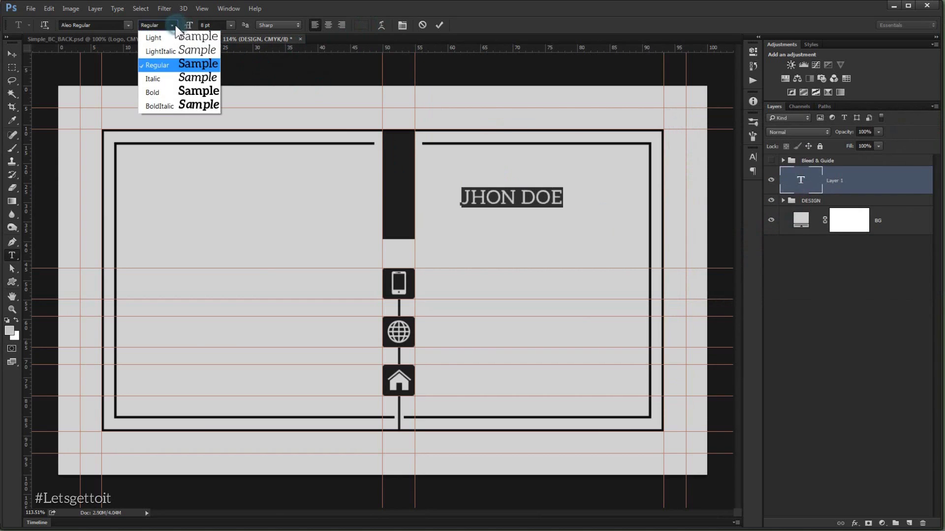
click(164, 92)
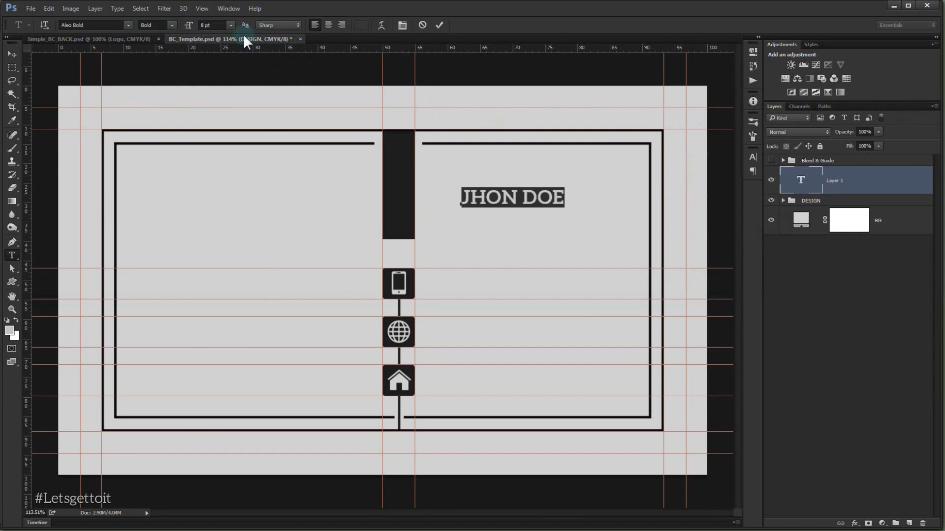
click(14, 53)
- Scale the name text to about 156% and place it against the dark bar's right edge, nudged down near the bar's lower end
key(ctrl+t)
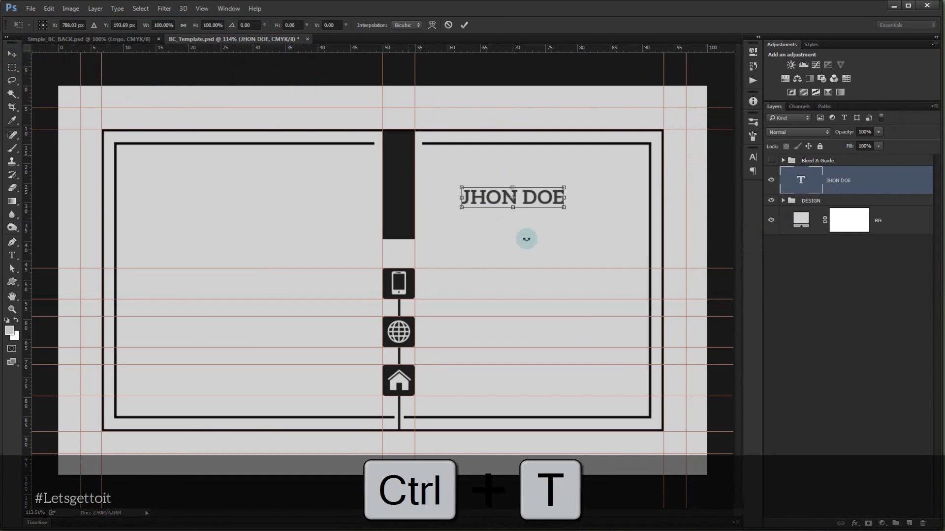
drag(564, 208, 618, 235)
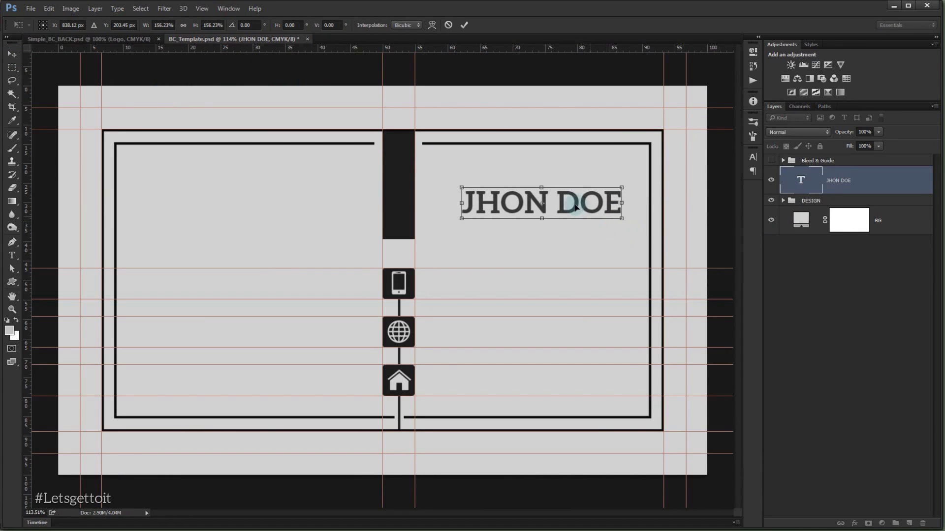
drag(574, 207, 529, 215)
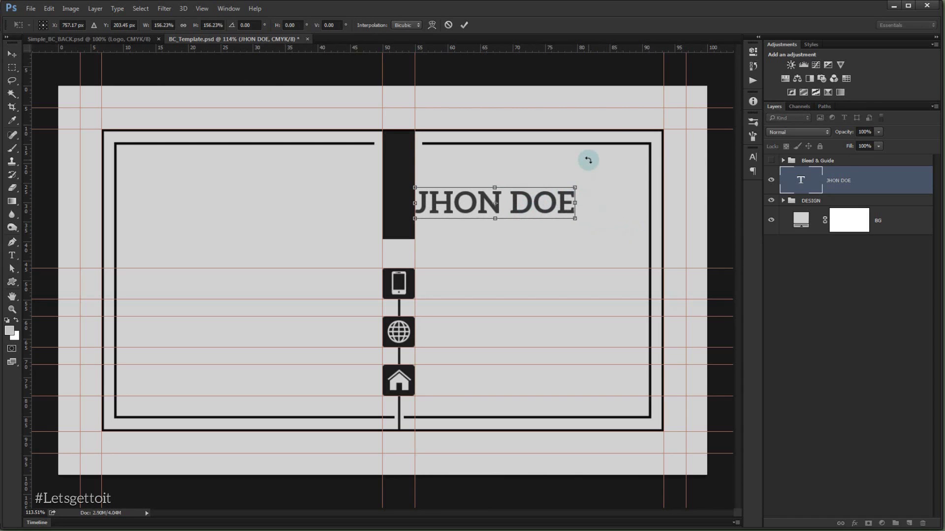
key(shift+Down)
key(shift+Down)
key(shift+Down)
key(Return)
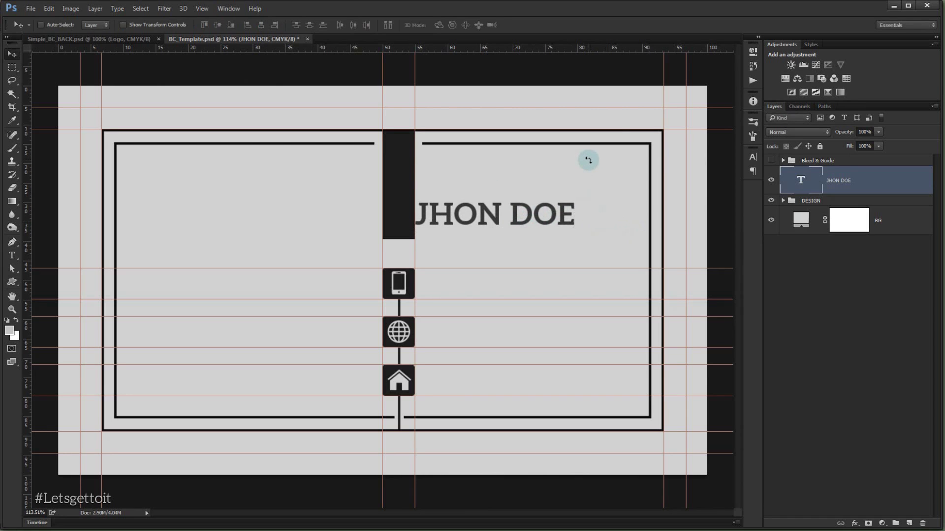
- Place a horizontal guide along the lower edge of the dark bar
scroll(470, 130, up, 2)
drag(473, 48, 346, 282)
- Set the name text's kerning to Optical and keep its tracking at 25
click(752, 158)
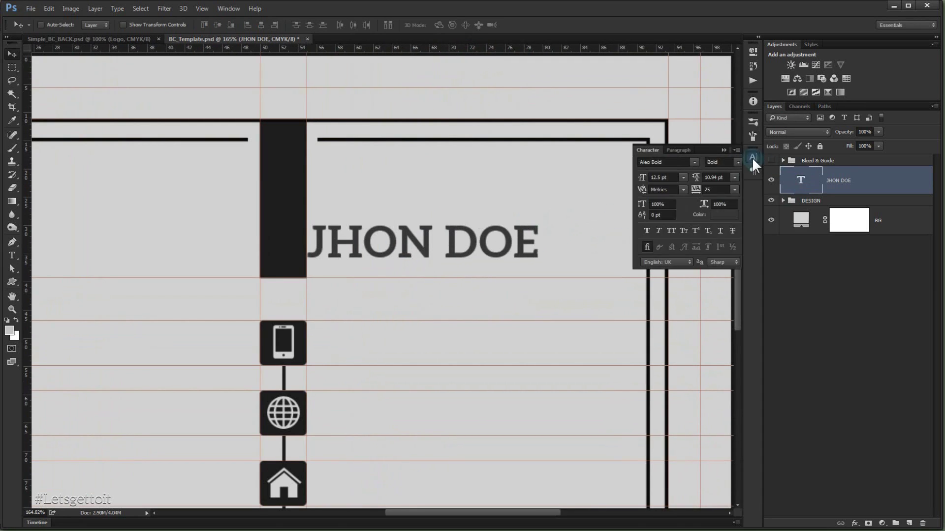
double_click(802, 180)
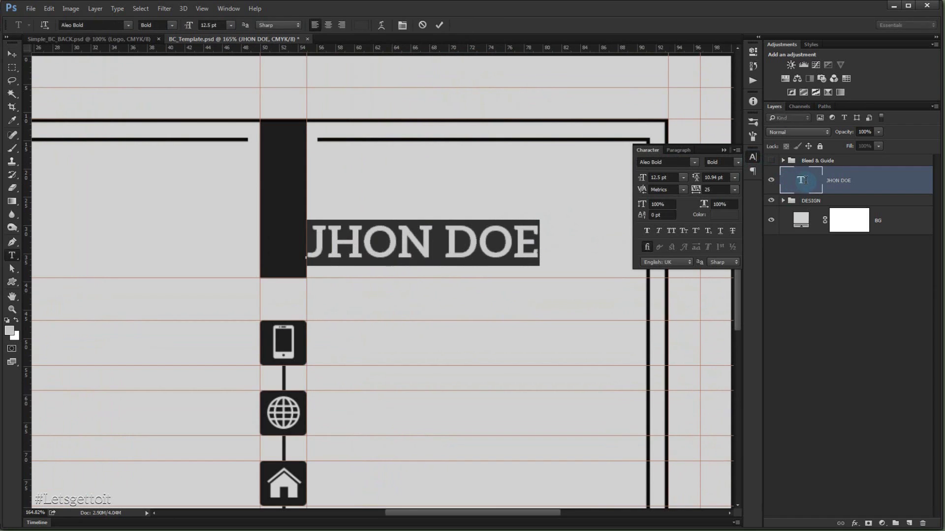
click(682, 191)
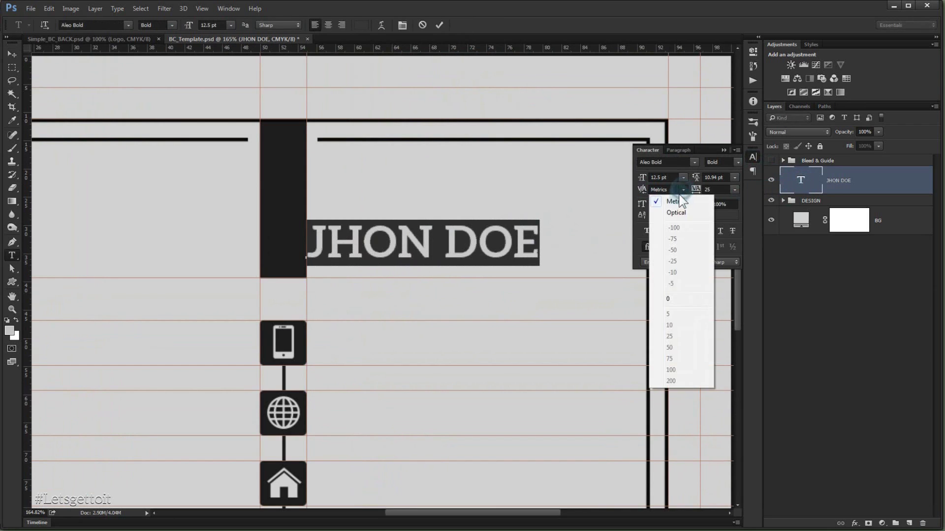
click(679, 213)
click(737, 187)
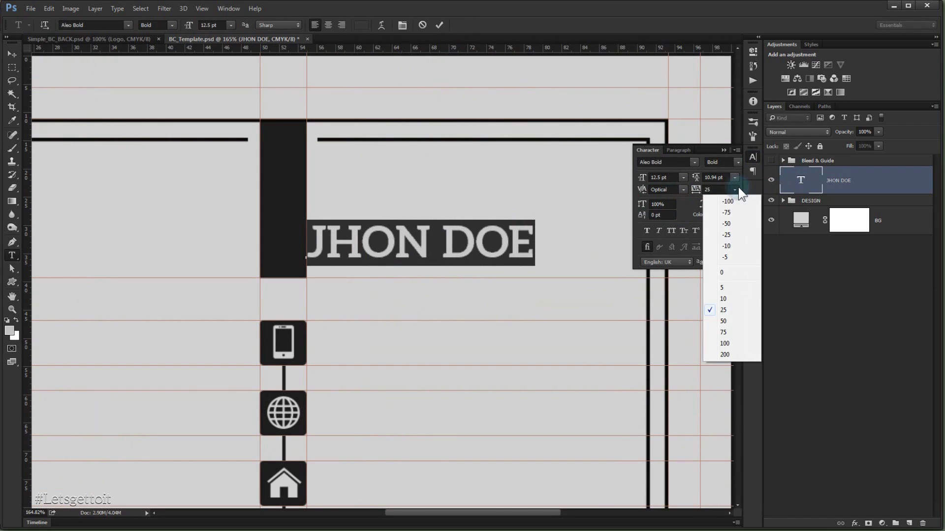
click(737, 188)
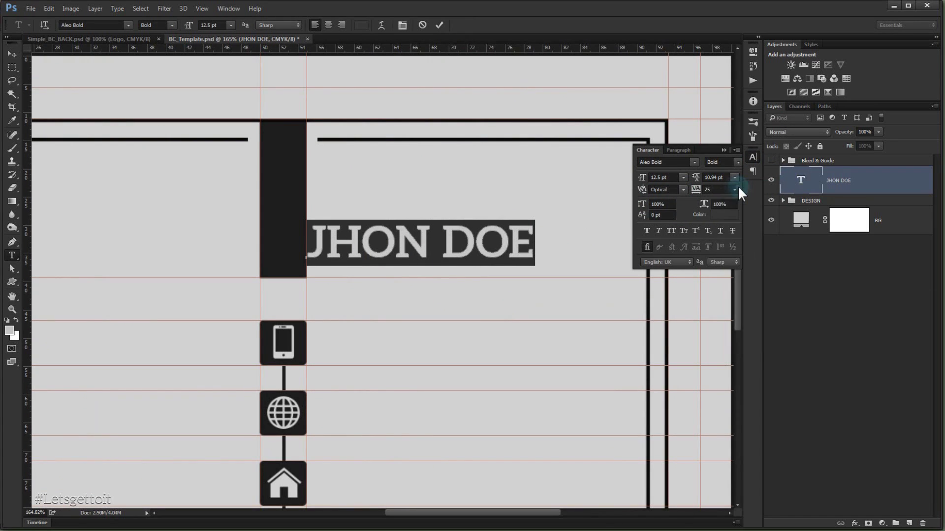
click(737, 186)
click(716, 189)
click(723, 150)
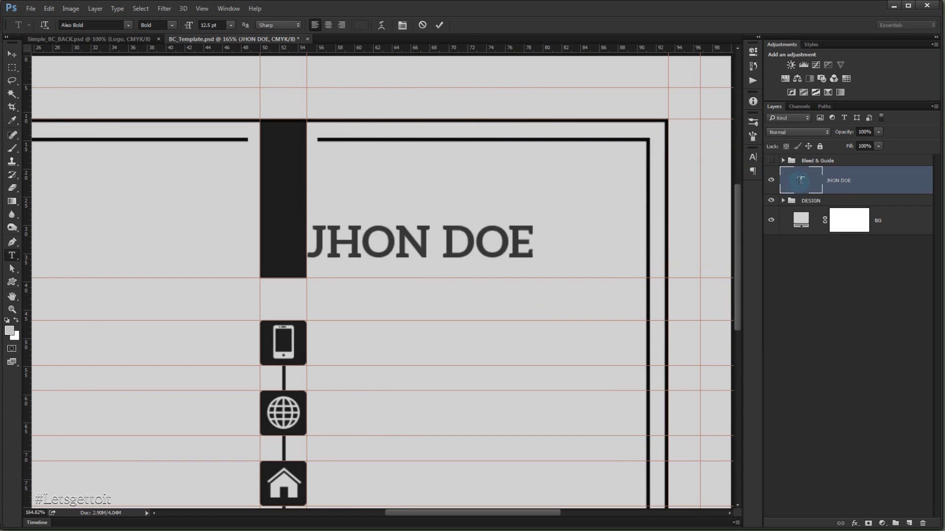
- Add a second line reading "Graphic Designer" below the name in the same text layer
click(533, 235)
key(Return)
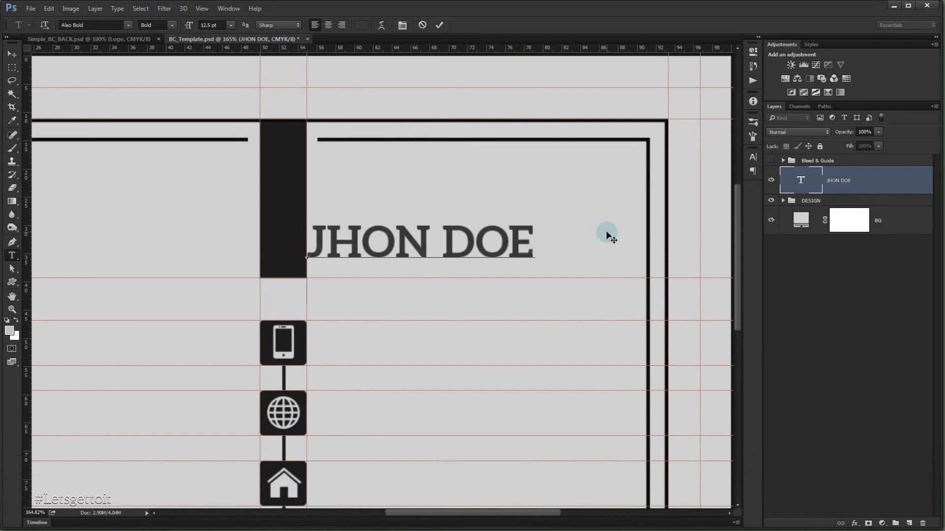
text(Graphic DE)
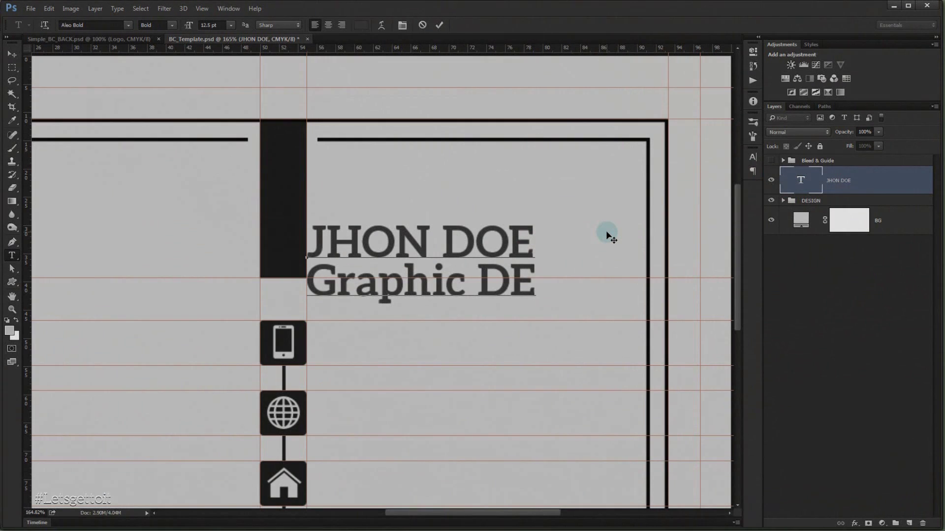
key(BackSpace)
text(esigner)
- Format the "Graphic Designer" line as Aleo Regular at 7 pt
triple_click(497, 284)
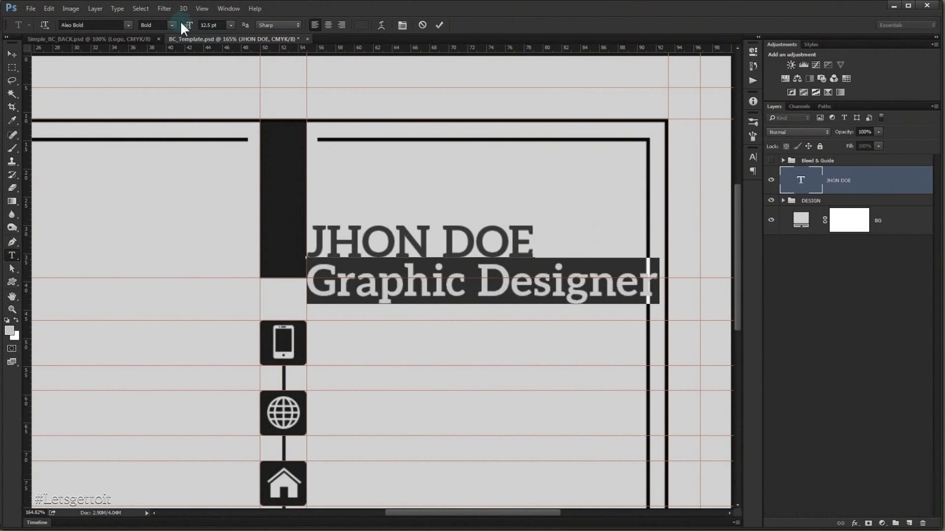
click(172, 25)
click(170, 62)
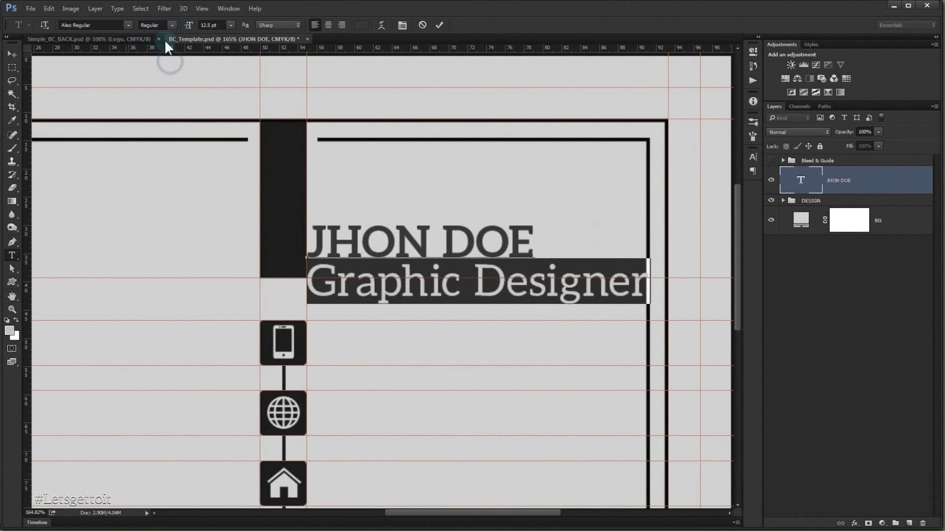
drag(192, 25, 184, 26)
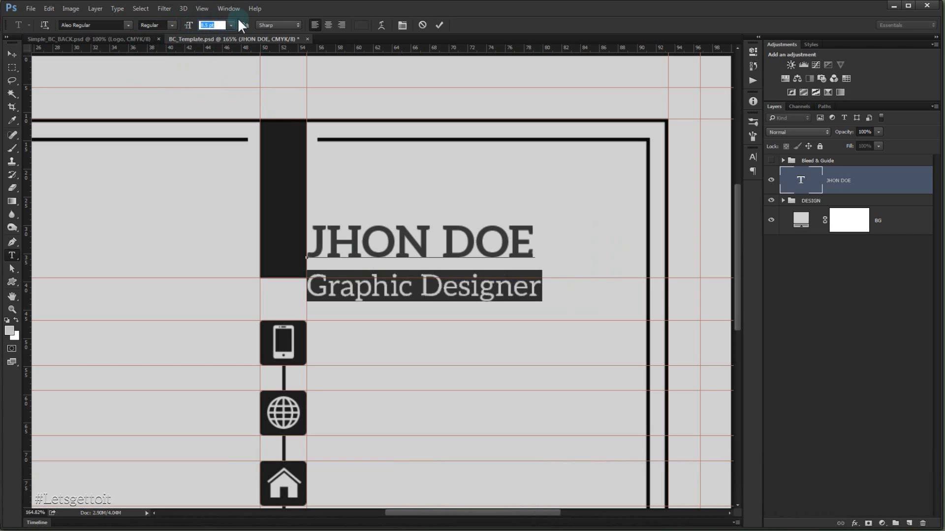
text(8)
key(BackSpace)
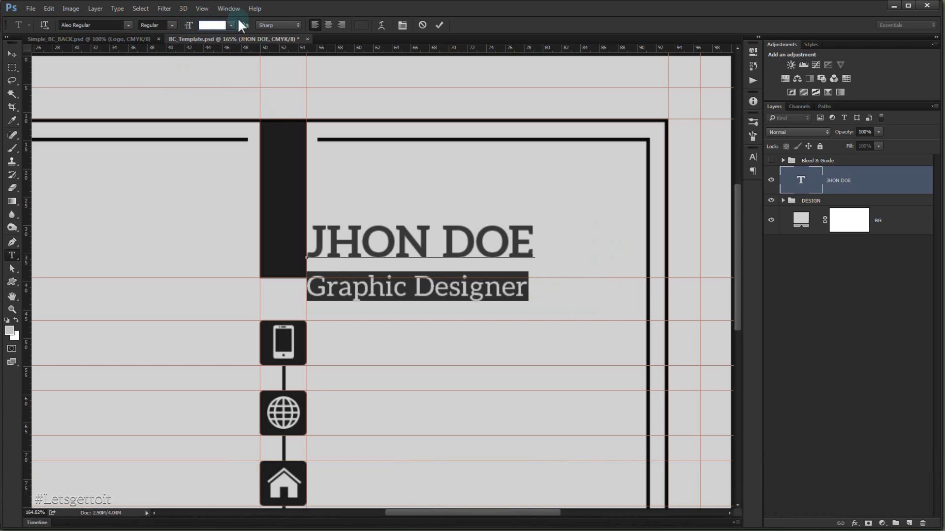
text(7)
key(Return)
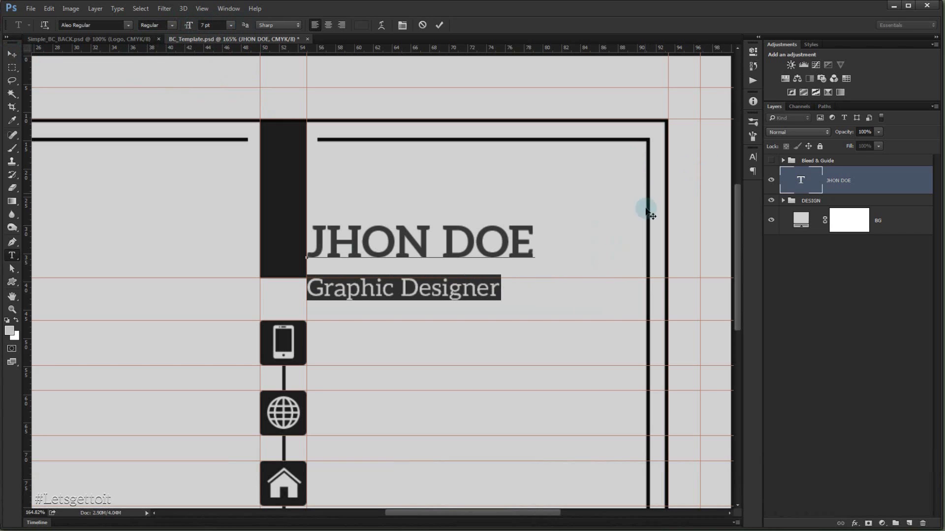
- Tighten the leading of both text lines to 5.94 pt and commit the text
click(502, 289)
key(ctrl+a)
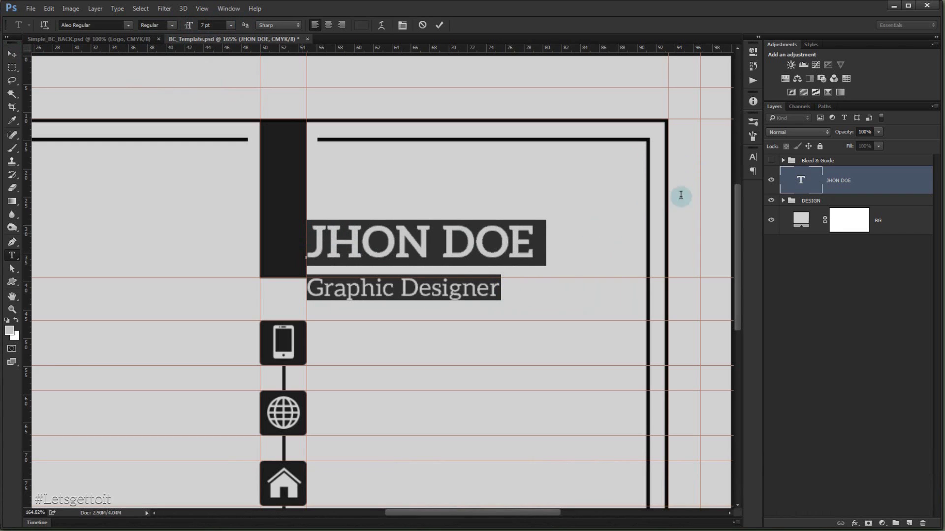
click(752, 157)
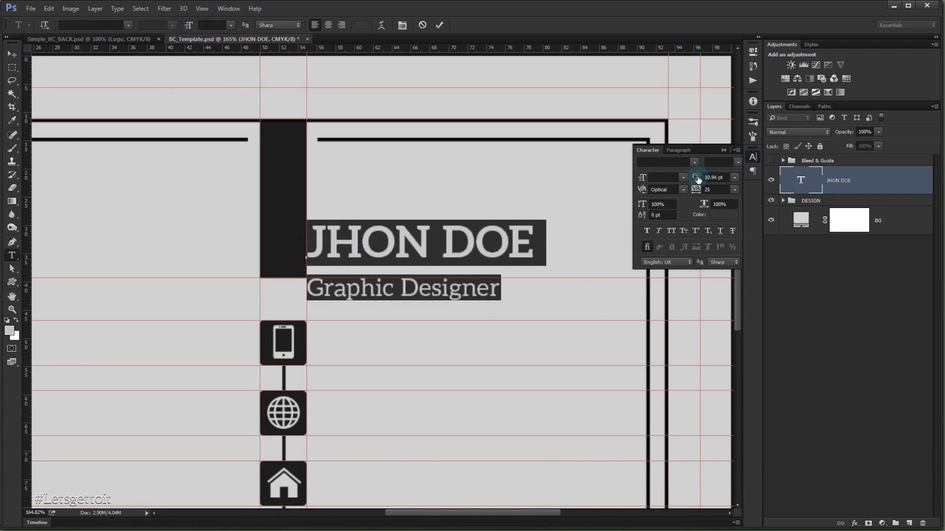
drag(697, 179, 695, 178)
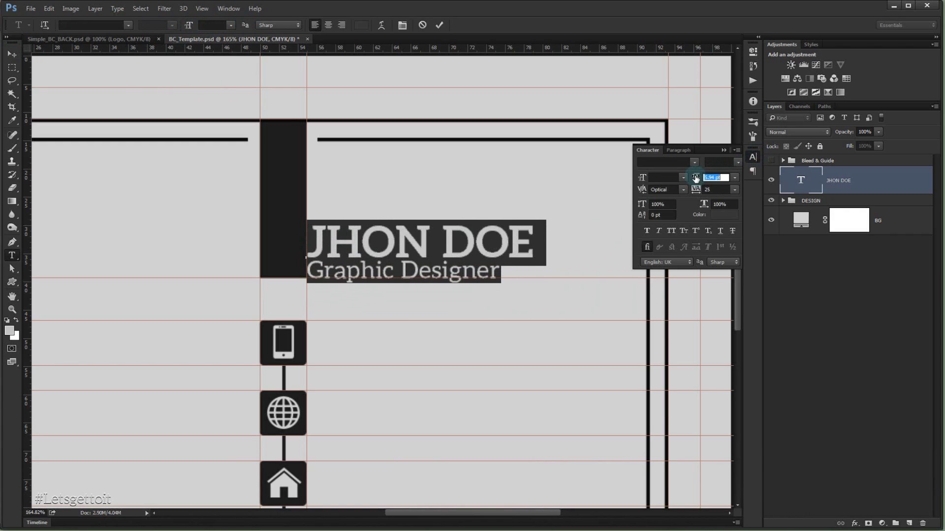
click(17, 54)
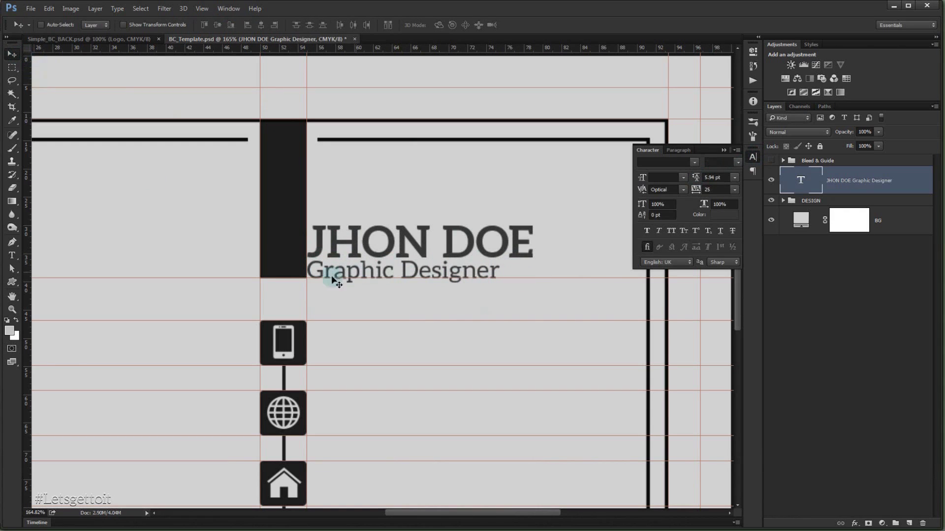
- Shift the "Graphic Designer" line rightward by increasing the kerning before it until it ends flush with the name above
double_click(791, 178)
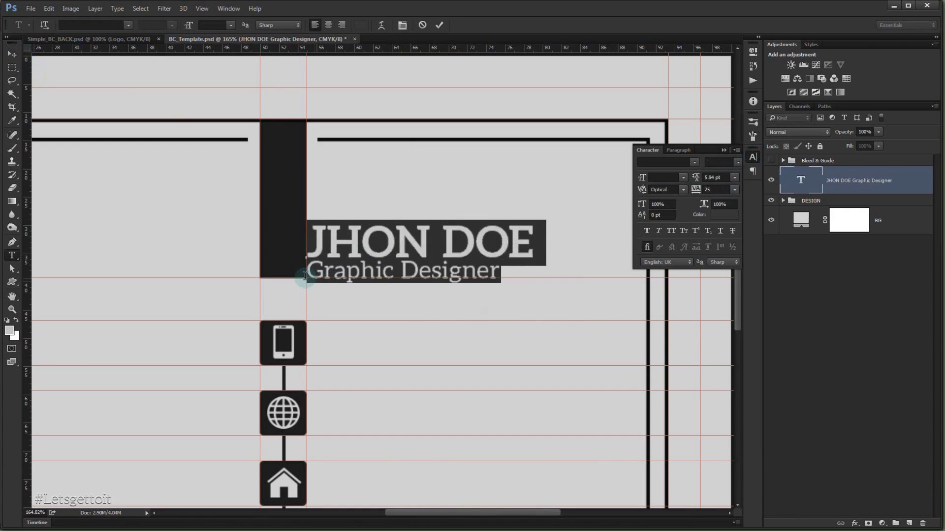
click(299, 272)
click(517, 252)
key(alt+Right)
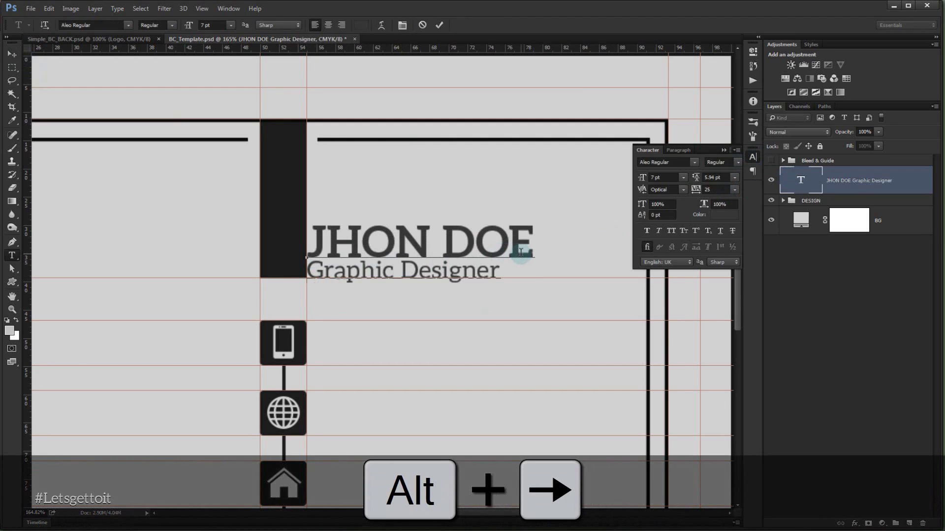
key(alt+Right)
key(alt+Right)
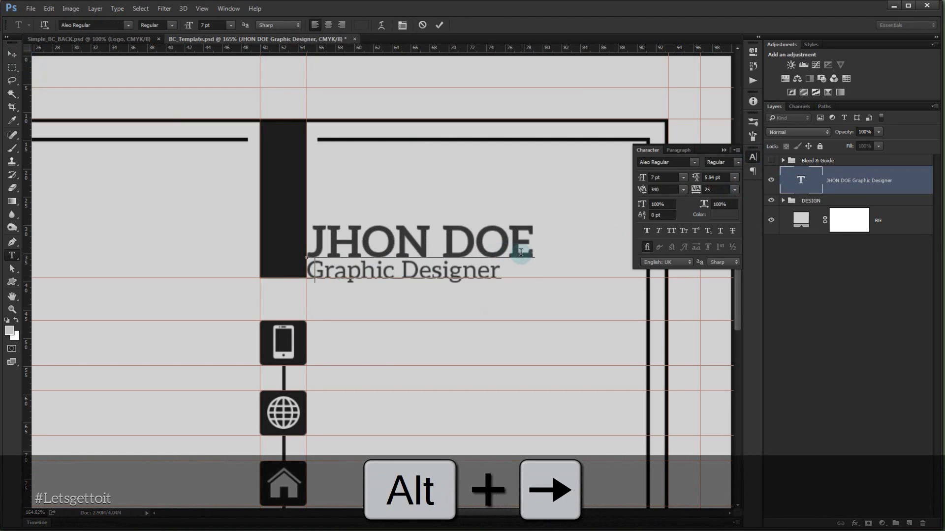
key(alt+Right)
key(alt+Right)
key(alt+Right)
key(alt+Right)
key(alt+Right)
key(alt+Right)
key(alt+Right)
key(alt+Right)
key(alt+Right)
key(alt+Right)
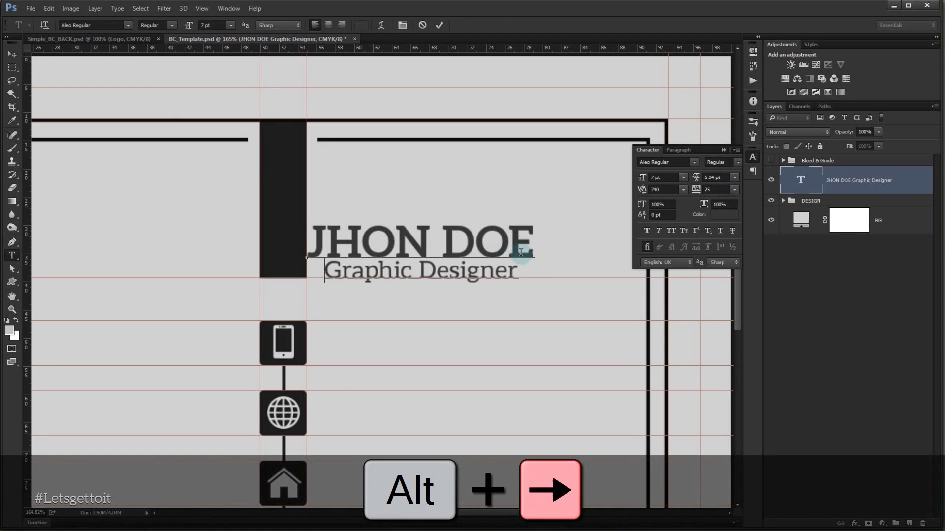
key(alt+Right)
key(alt+Right)
key(alt+Right)
key(alt+Right)
key(alt+Right)
key(alt+Right)
key(alt+Right)
key(alt+Right)
key(alt+Right)
key(alt+Right)
key(alt+Right)
key(alt+Right)
key(alt+Right)
key(alt+Right)
key(alt+Right)
key(alt+Right)
key(alt+Right)
key(alt+Right)
key(alt+Right)
key(alt+Right)
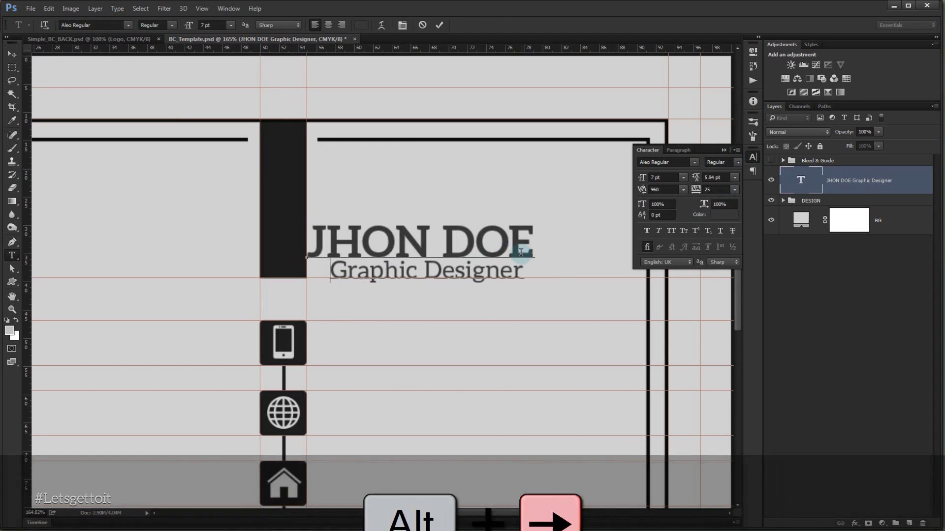
click(722, 150)
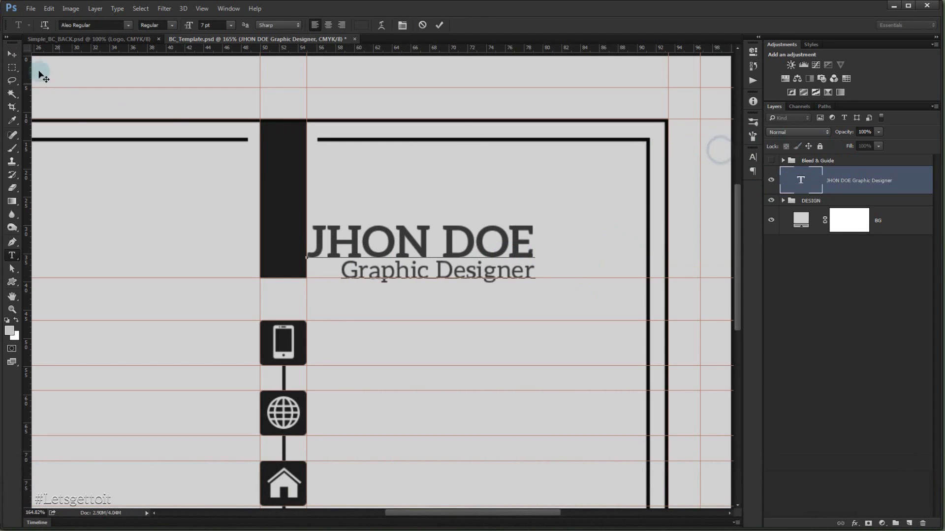
click(12, 54)
scroll(415, 261, up, 2)
drag(327, 315, 349, 240)
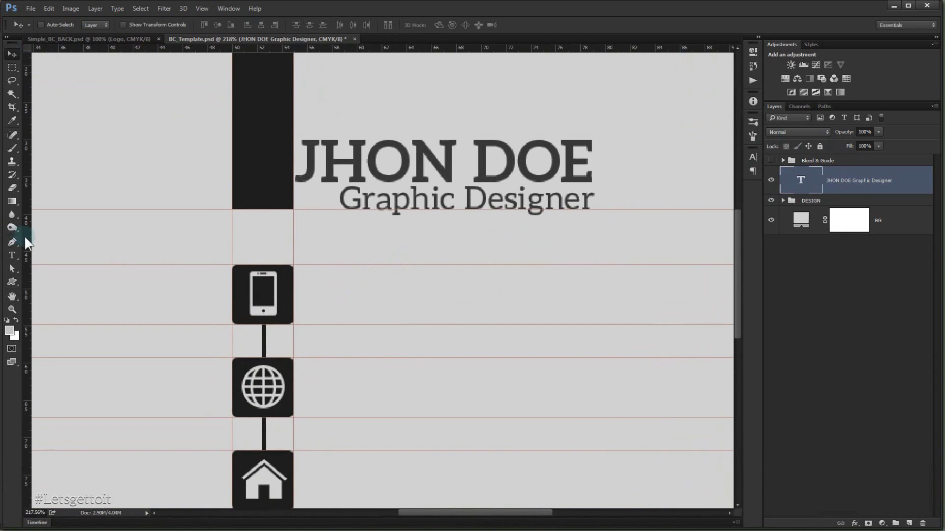
- Add a vertical guide at about 57 on the horizontal ruler, just right of the icon squares
drag(27, 238, 321, 245)
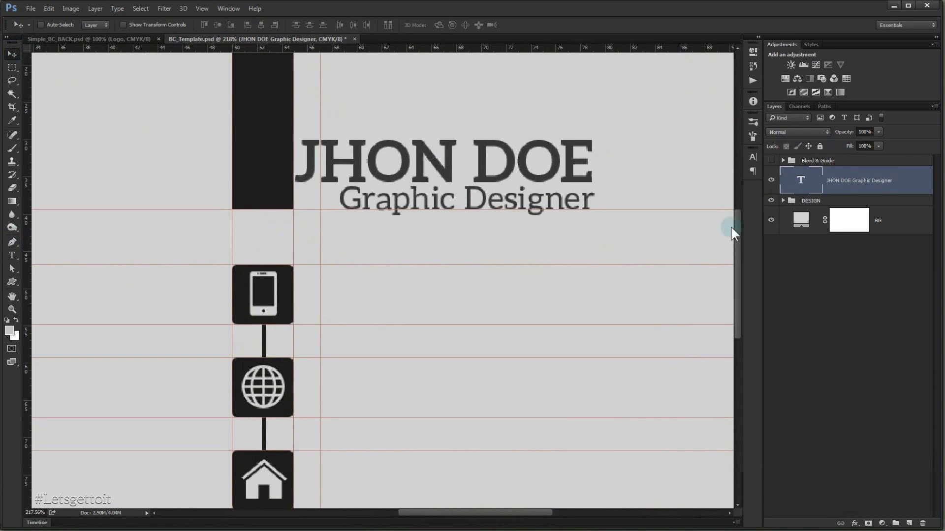
scroll(686, 262, down, 3)
drag(605, 317, 503, 280)
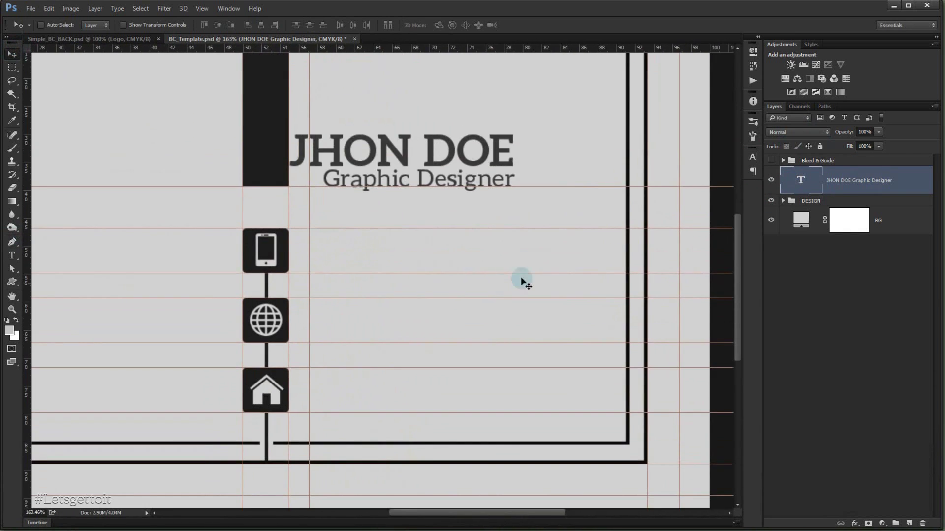
scroll(522, 282, down, 2)
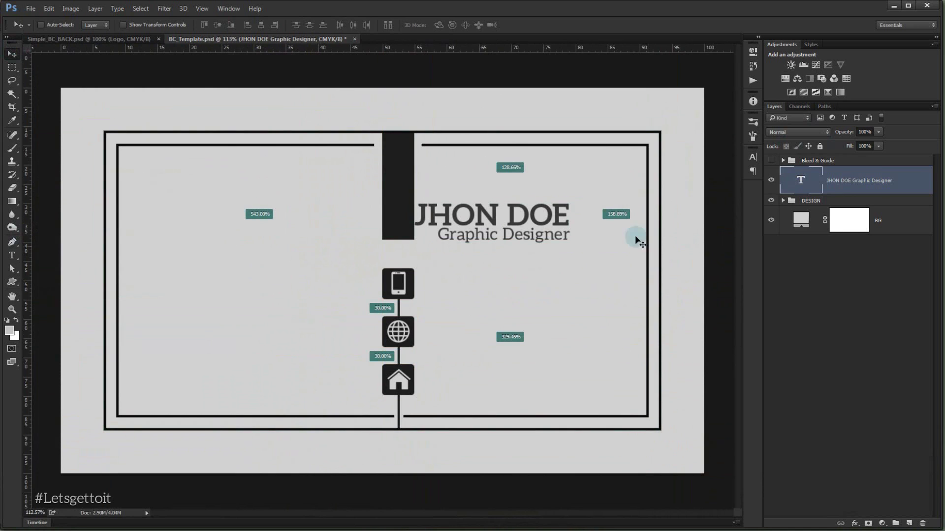
scroll(547, 225, up, 1)
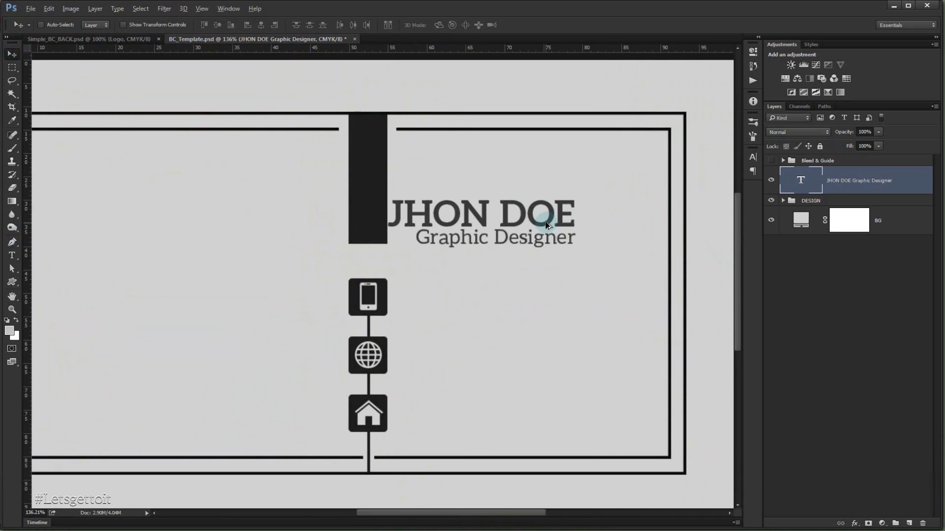
- Add a text layer beside the phone icon with the phone number on two lines in Aleo Regular at 7 pt, starting at the guide
key(ctrl+semicolon)
scroll(388, 324, up, 2)
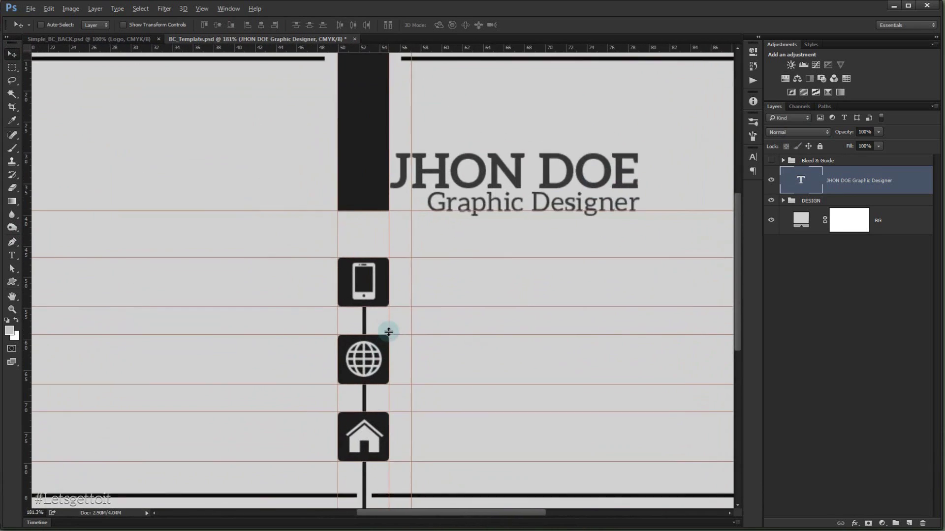
drag(432, 277, 462, 261)
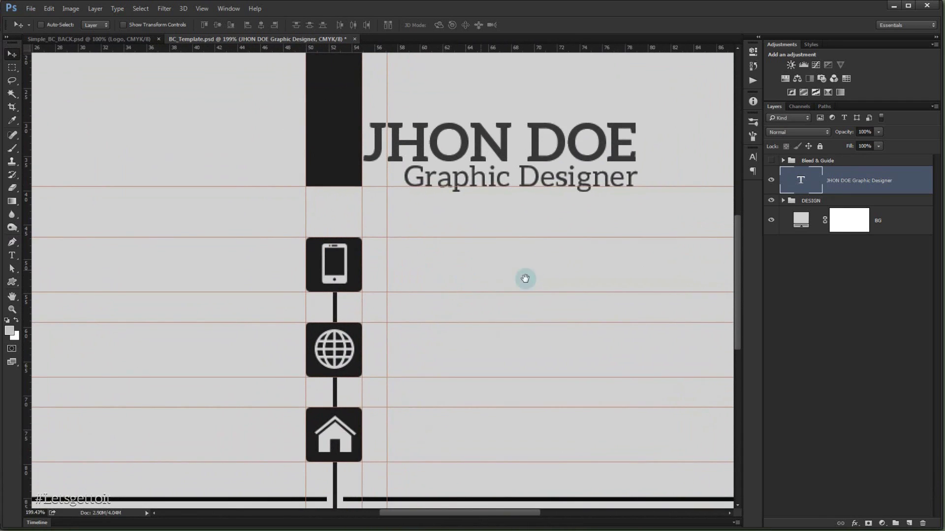
drag(525, 278, 416, 261)
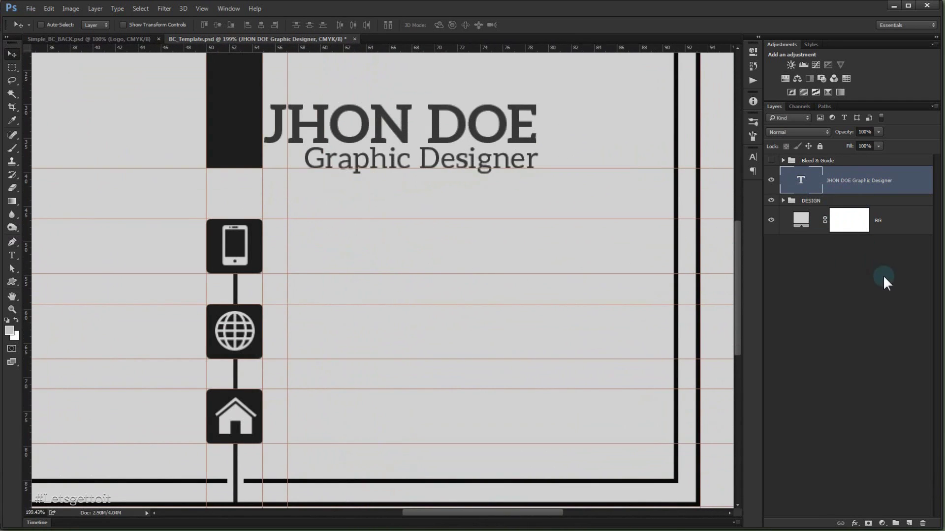
click(13, 256)
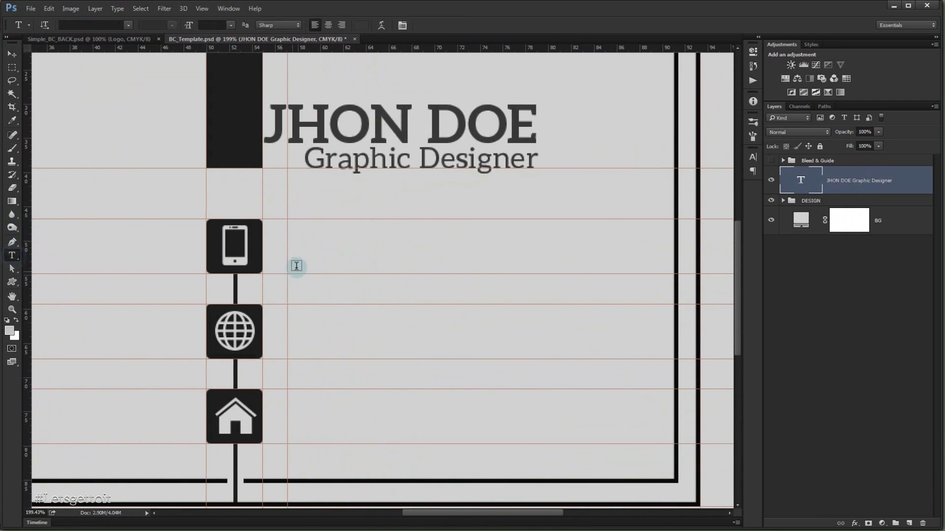
click(298, 238)
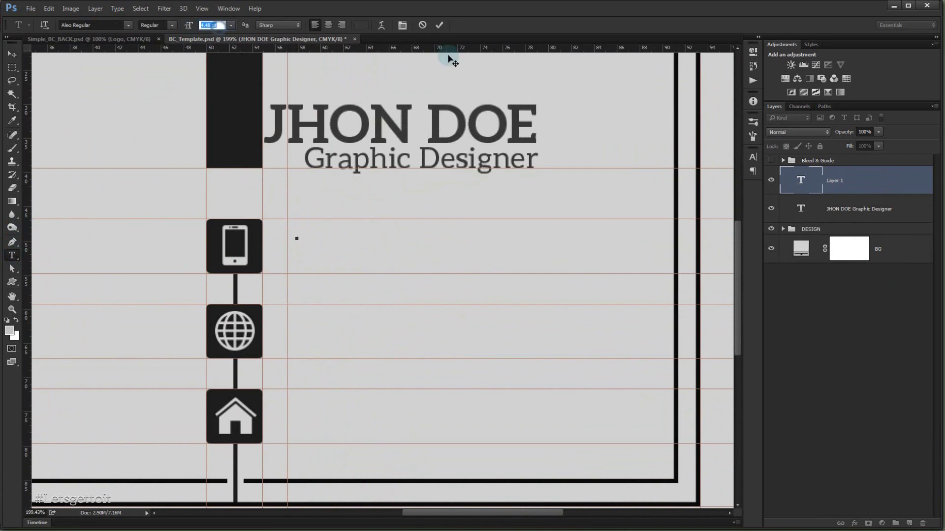
text(+012 345 678 910)
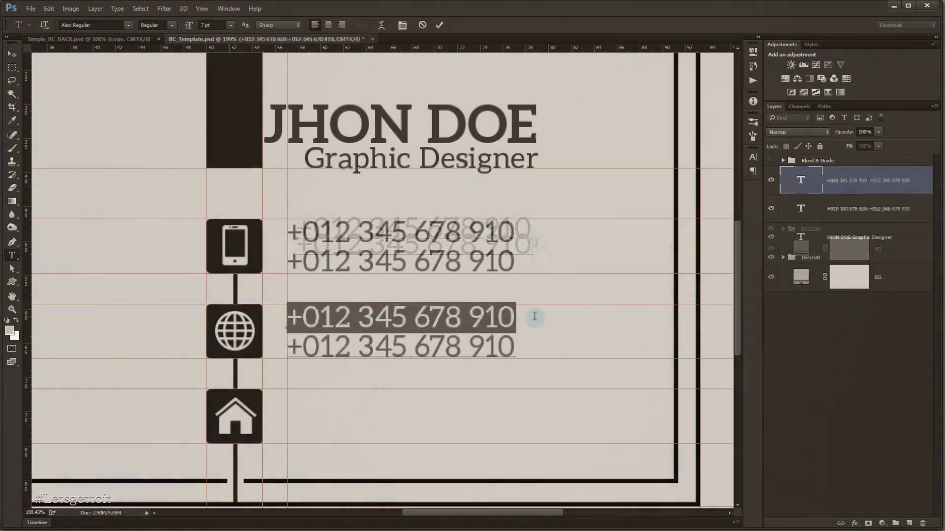
text(your webs)
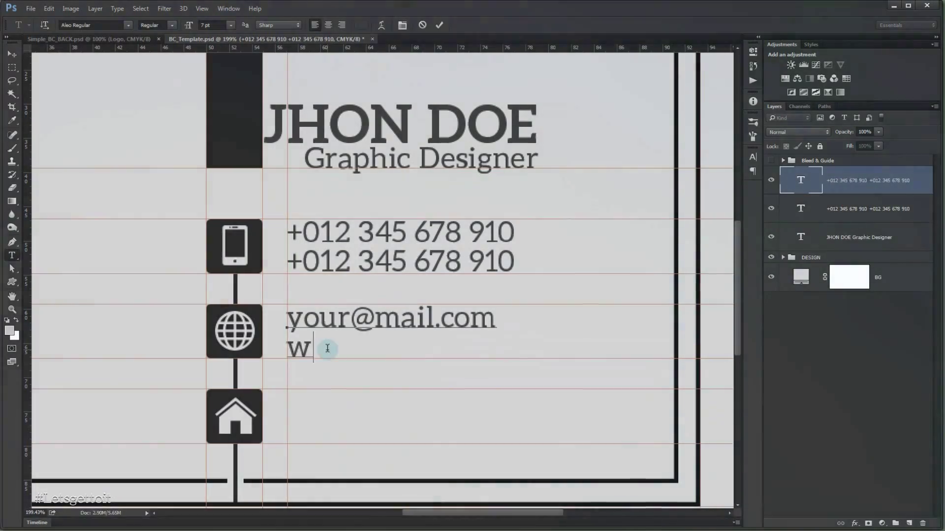
text(ww.yourwe)
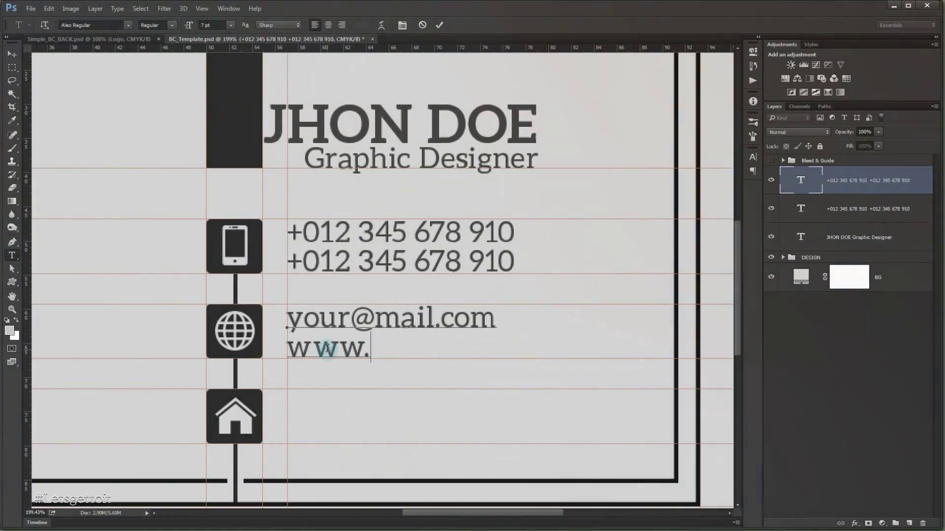
text(bsite.com)
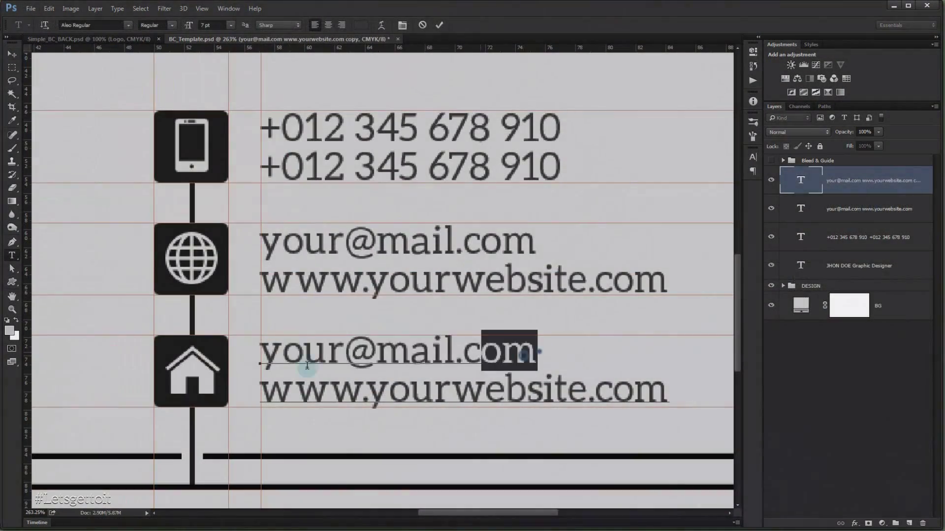
- Replace the copied text beside the house icon with the placeholder street address and the postcode, city and country line
drag(307, 366, 261, 352)
text(your street adress here)
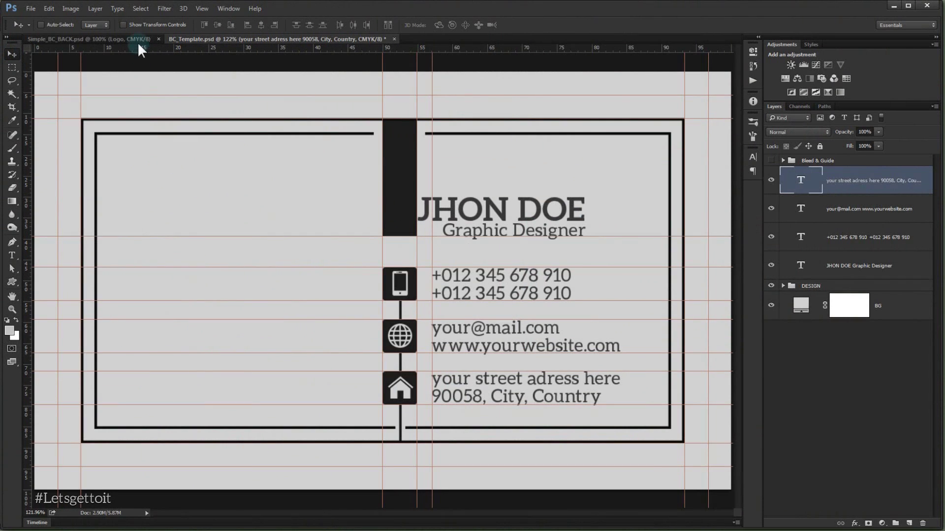
- Copy the Logo group from Simple_BC_BACK.psd into BC_Template.psd and position it in the upper part of the card's left half
click(93, 39)
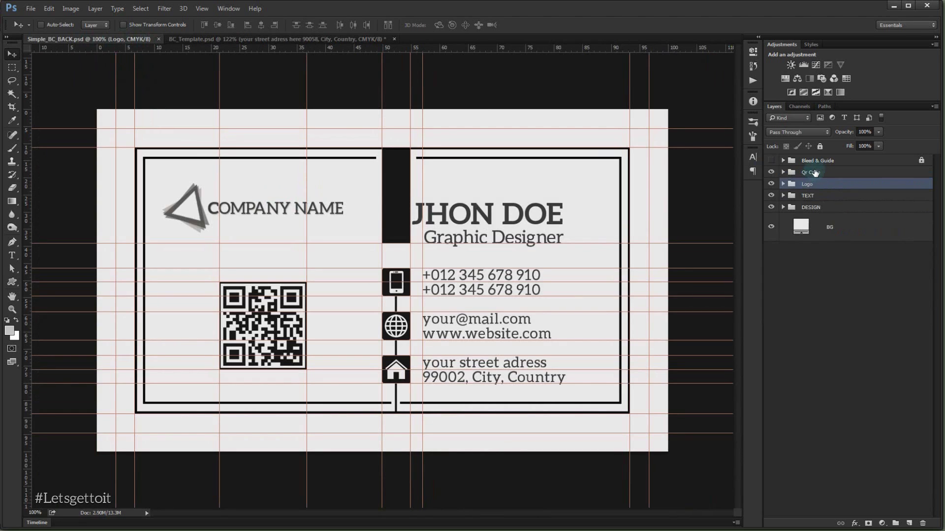
click(783, 184)
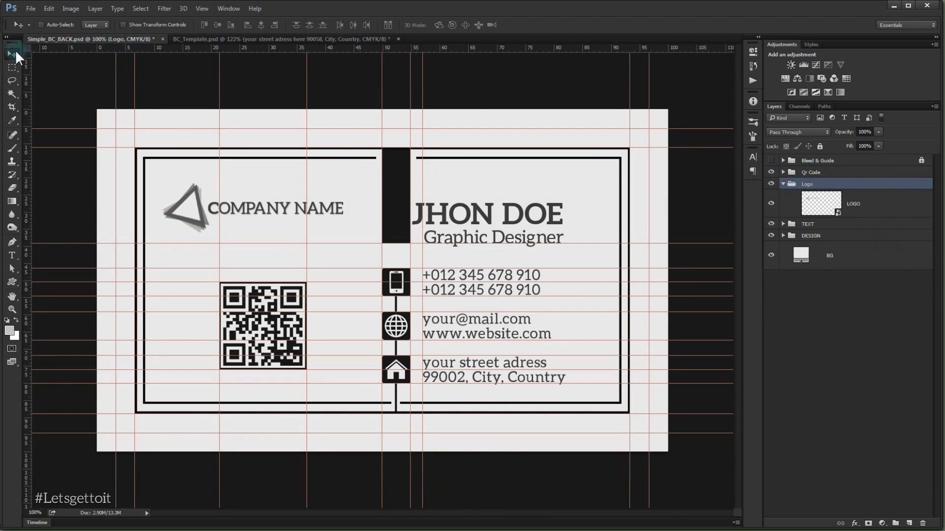
drag(195, 201, 236, 207)
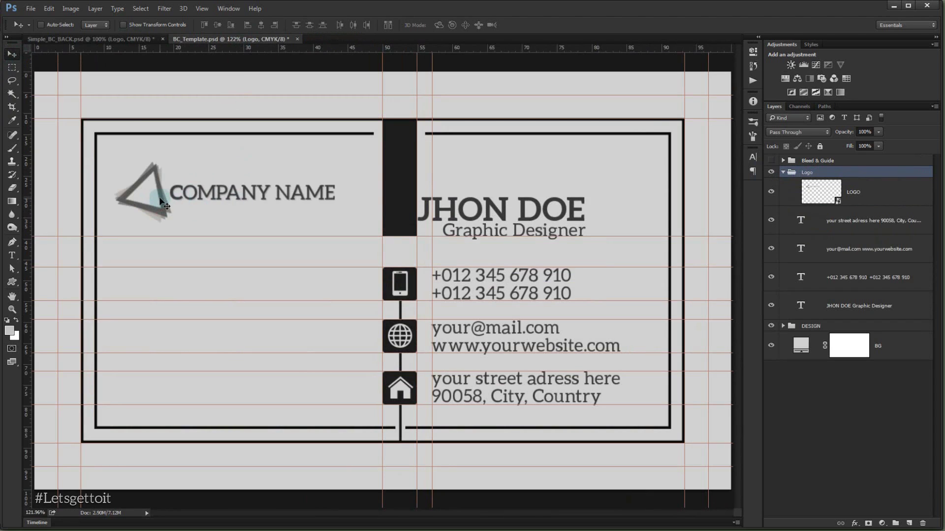
mouse_move(175, 199)
mouse_down()
mouse_move(167, 195)
mouse_move(167, 204)
mouse_up()
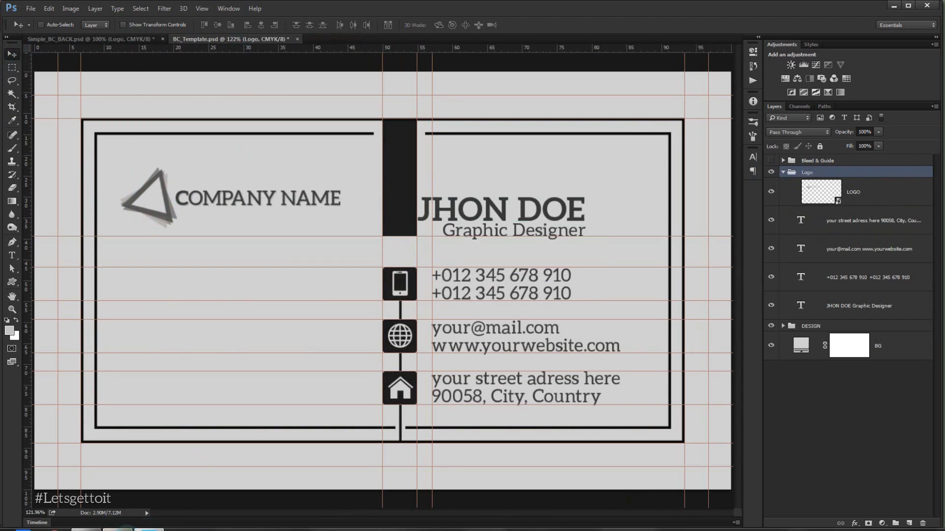
- Place customtext-letsgettoit-qrcode.png from the Simple Business Card TUT folder into the BC_Template document
click(123, 530)
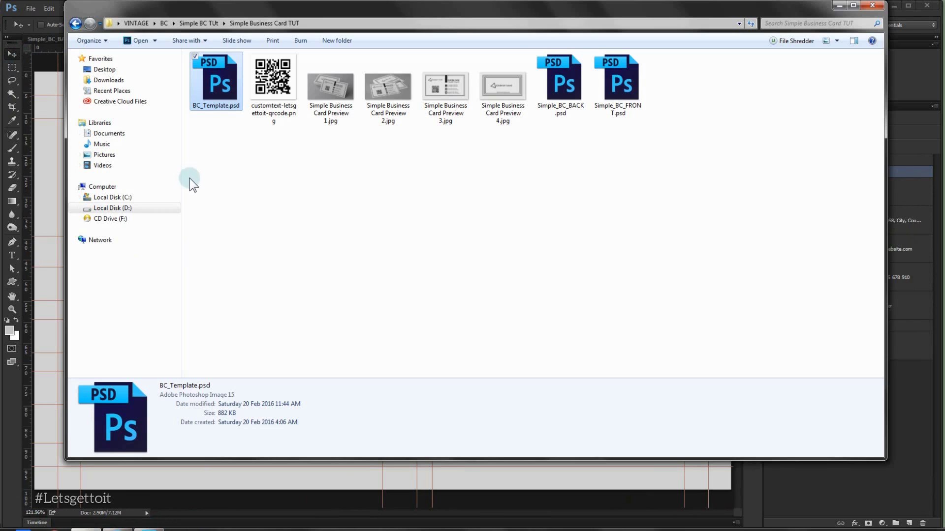
click(279, 103)
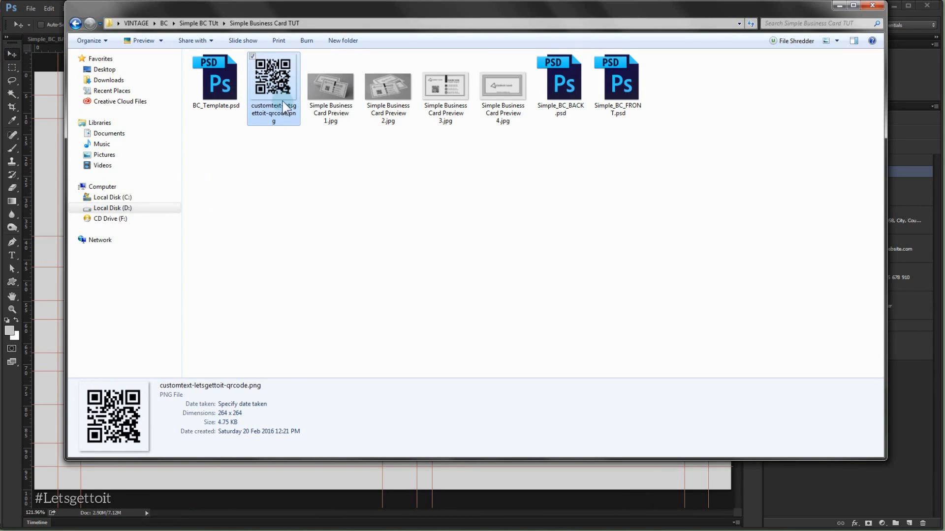
drag(276, 113, 58, 285)
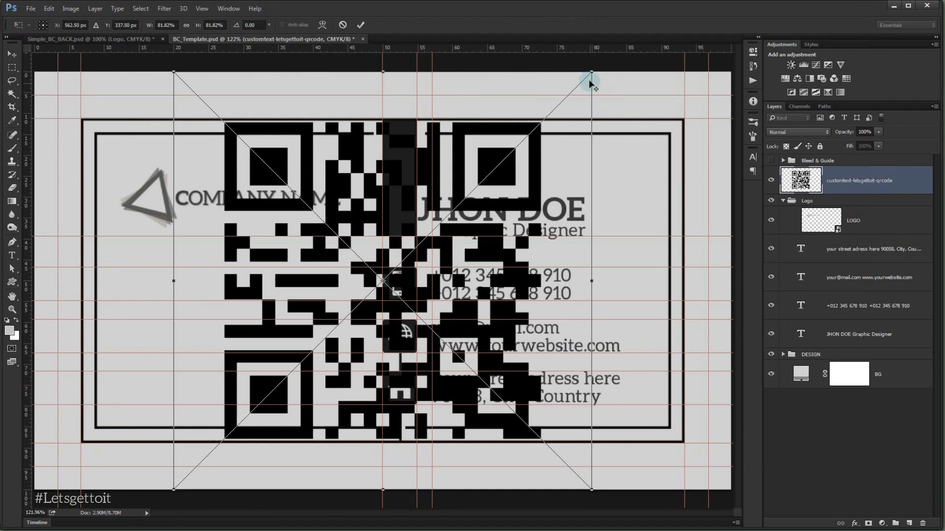
- Scale the placed QR code to 23.15% and position it below the company logo
drag(592, 71, 436, 213)
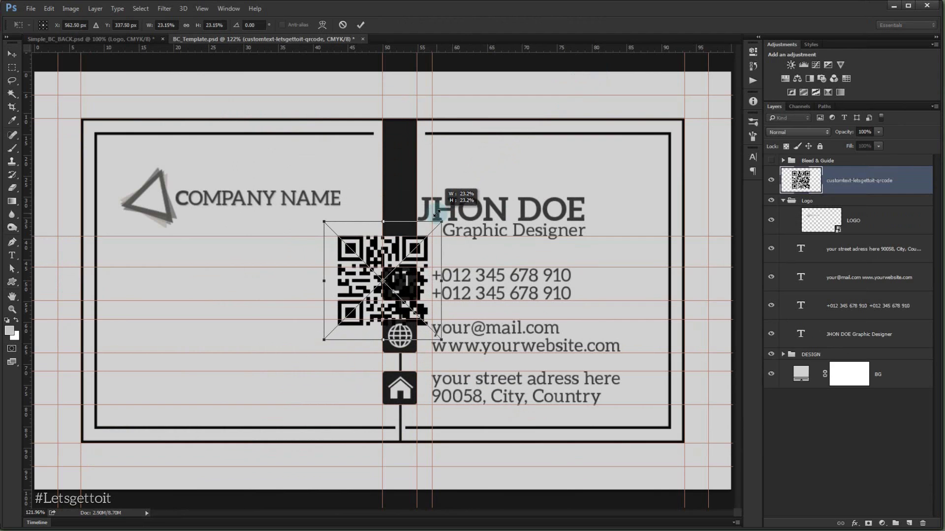
drag(423, 266, 295, 318)
key(Return)
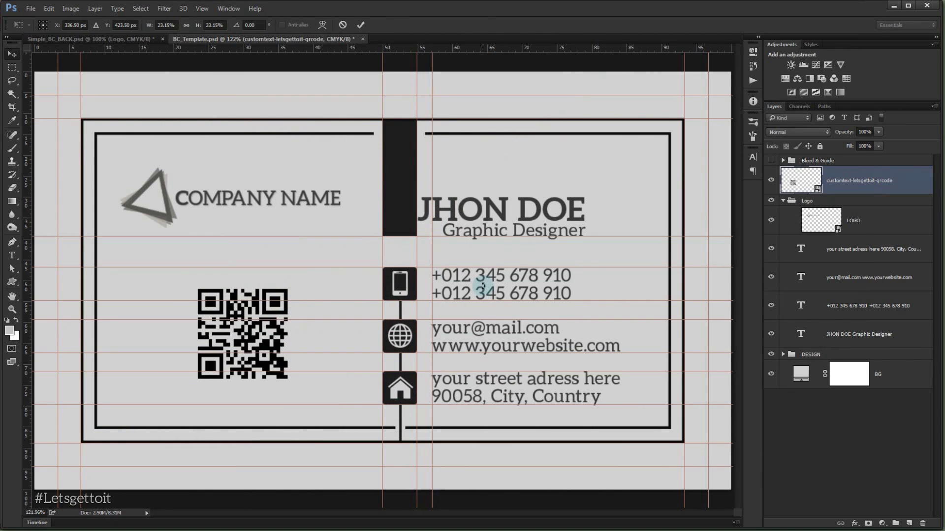
- Draw a rectangle shape of about 156 × 156 px around the QR code
scroll(149, 369, up, 6)
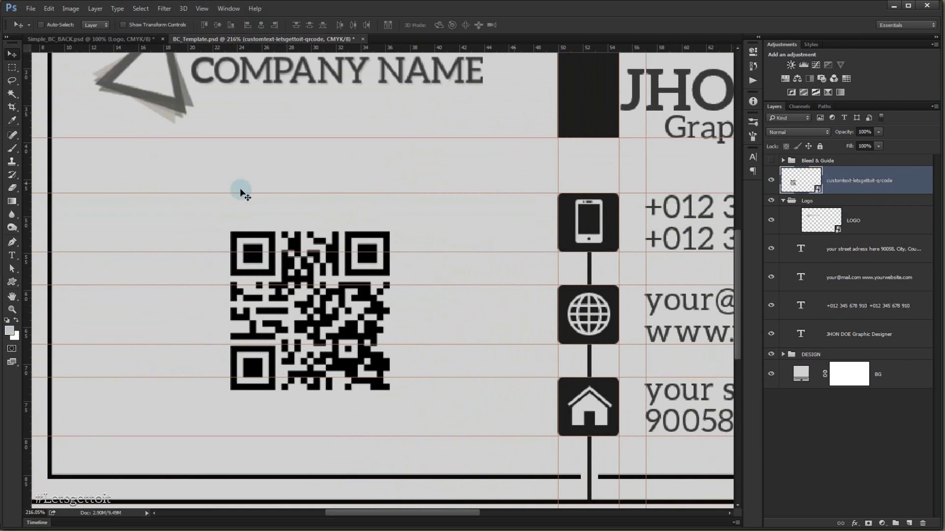
right_click(13, 283)
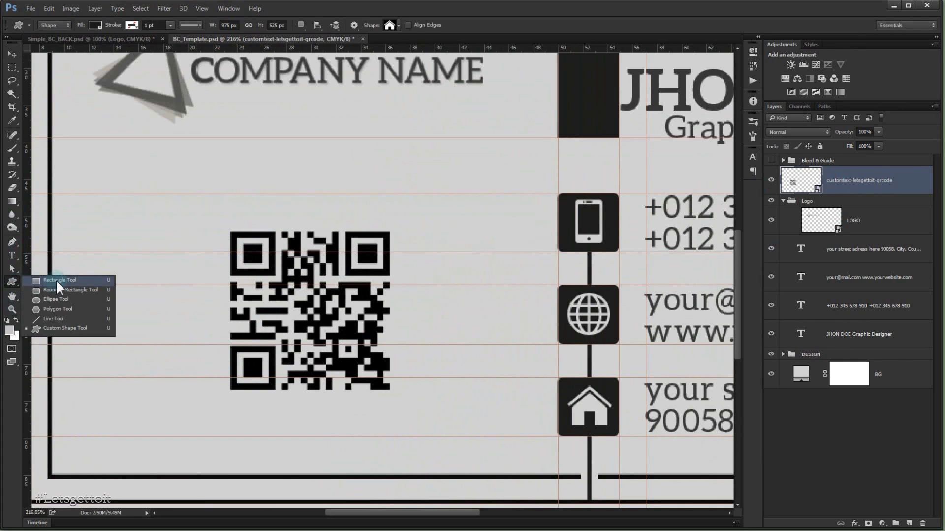
click(55, 278)
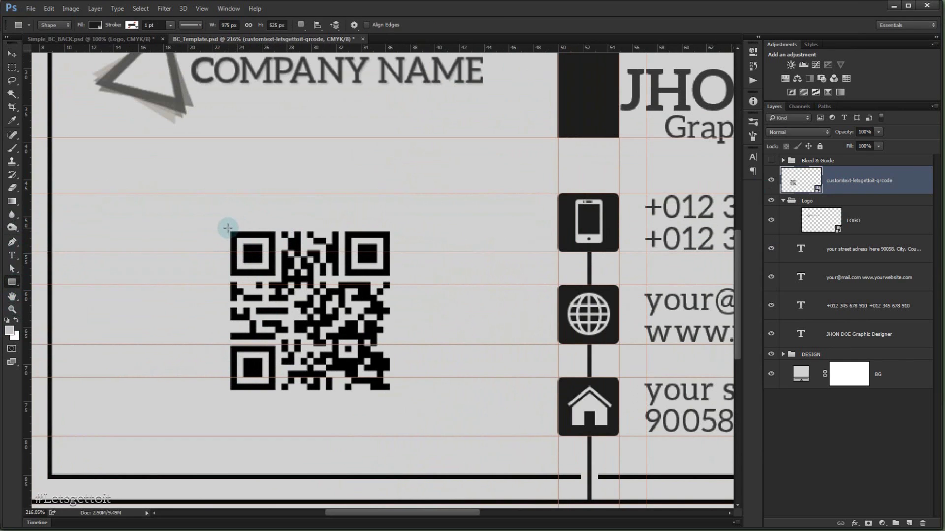
drag(228, 228, 396, 397)
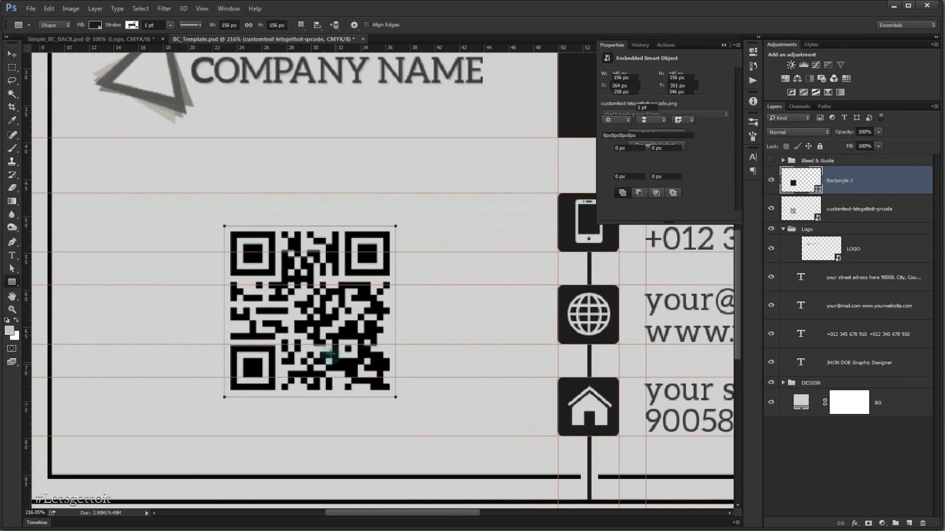
- Remove the rectangle's fill and give it a solid 0.5 pt black stroke as a frame for the QR code
click(98, 24)
click(52, 45)
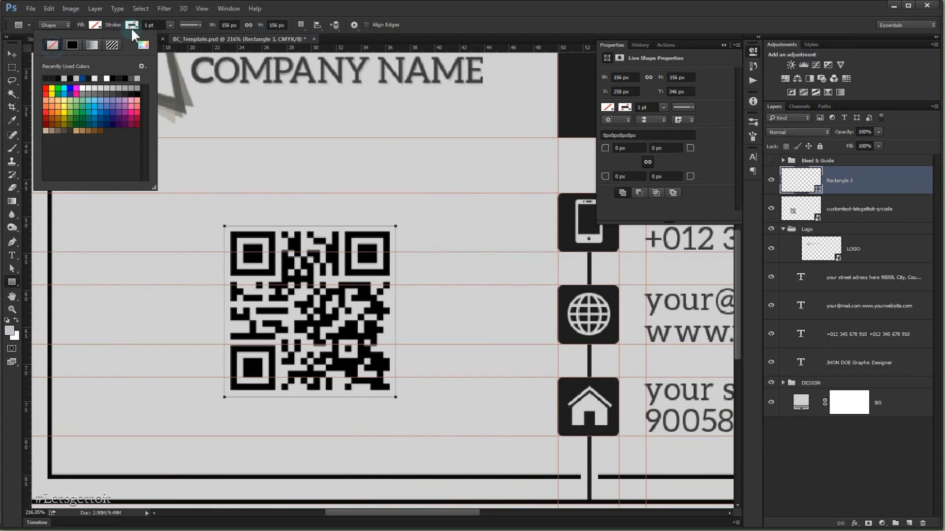
click(134, 26)
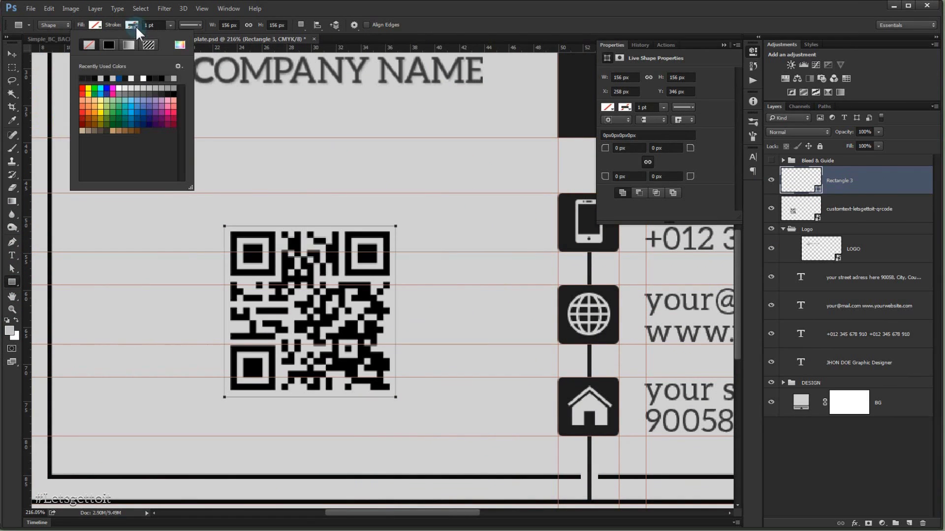
click(111, 45)
click(170, 25)
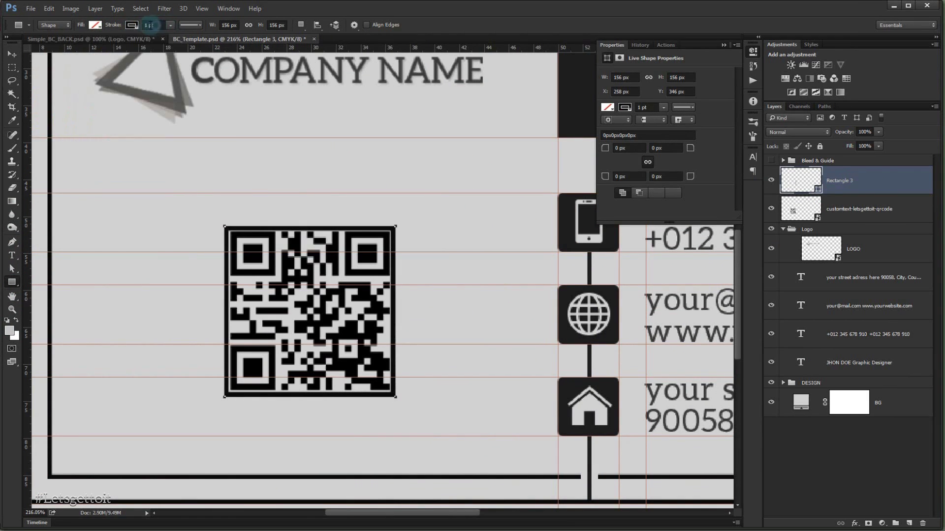
key(BackSpace)
key(Return)
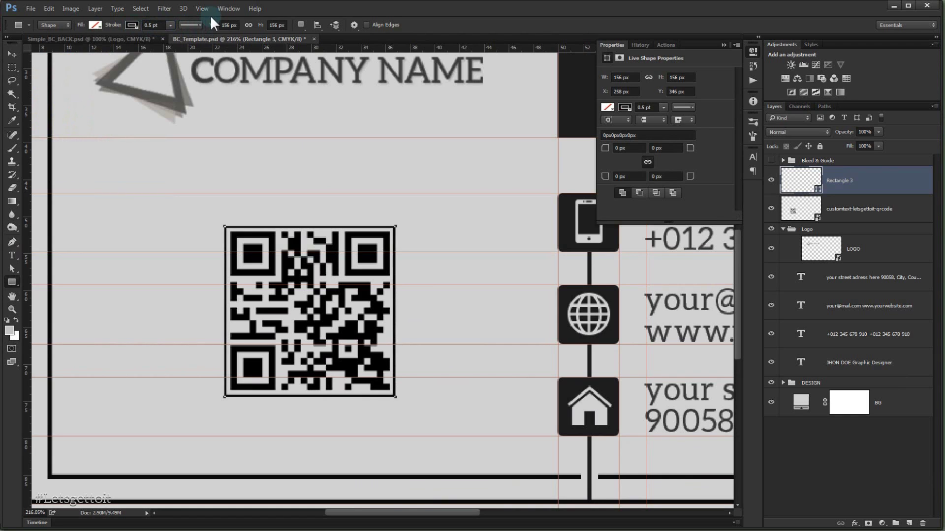
click(723, 45)
key(v)
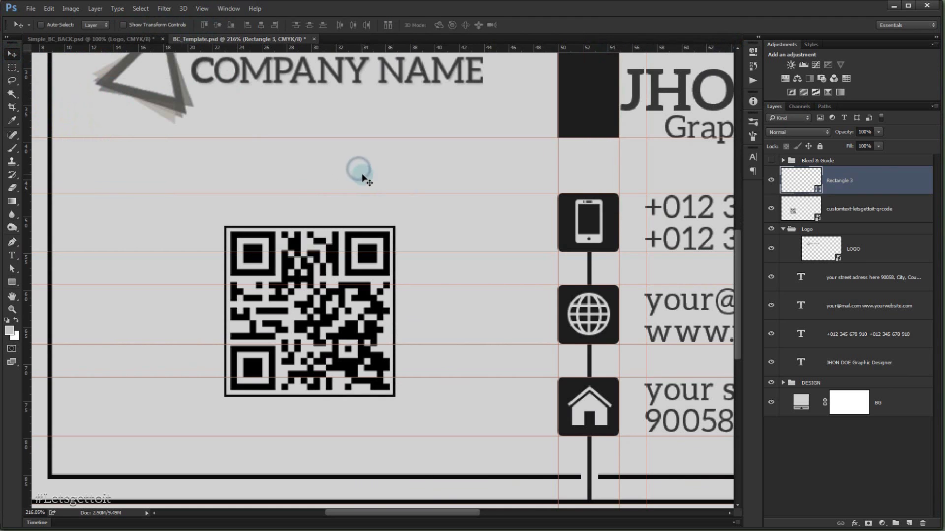
- Group the QR code layer with its rectangle frame and name the group "QR code"
scroll(358, 173, down, 2)
key(ctrl+semicolon)
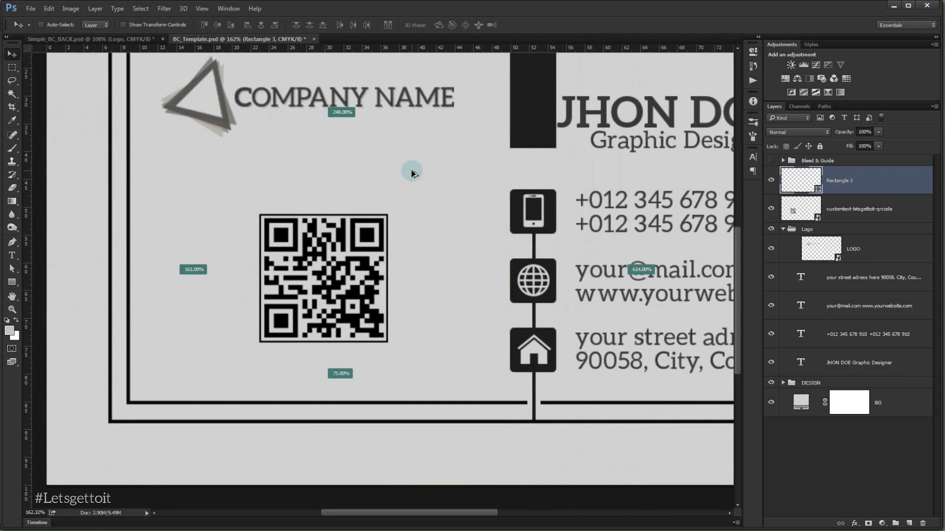
drag(420, 171, 392, 177)
key(ctrl+0)
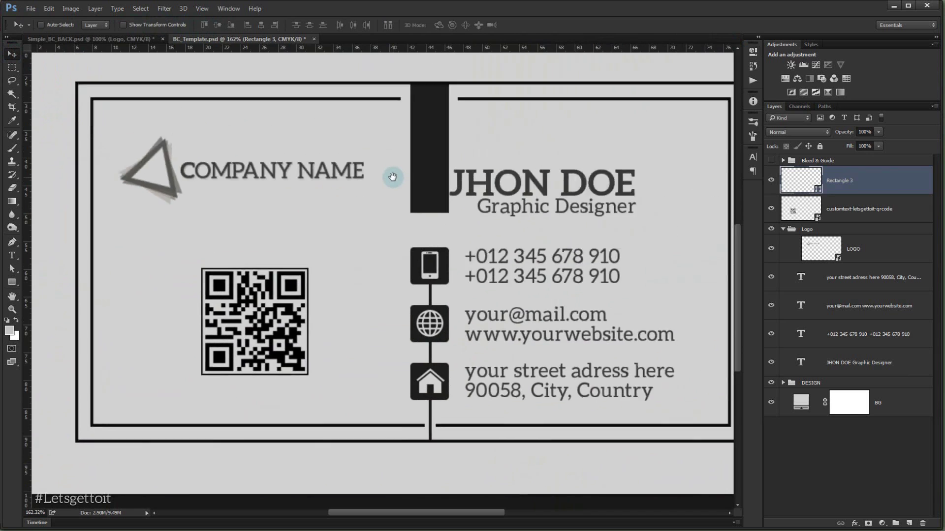
shift+click(860, 213)
key(ctrl+g)
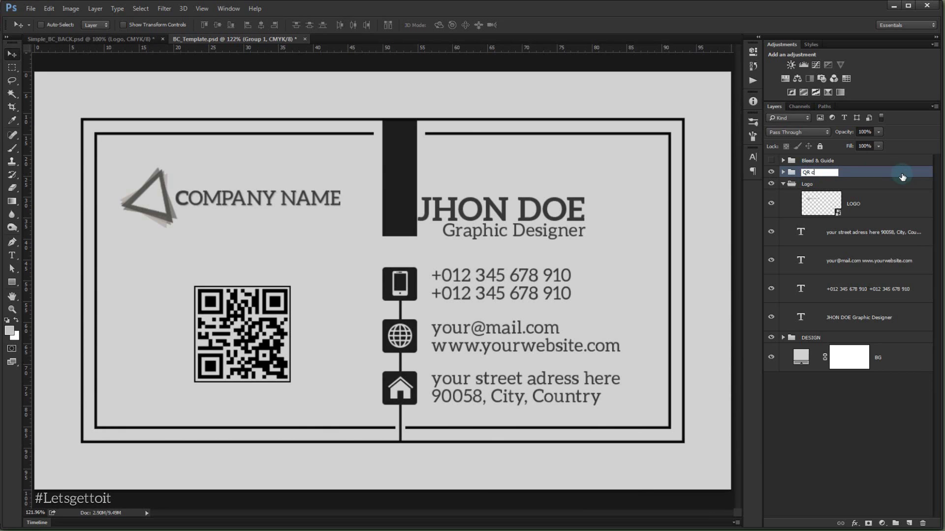
key(Return)
- Collapse the Logo group and group the four text layers under the name "TEXT"
click(790, 185)
click(786, 185)
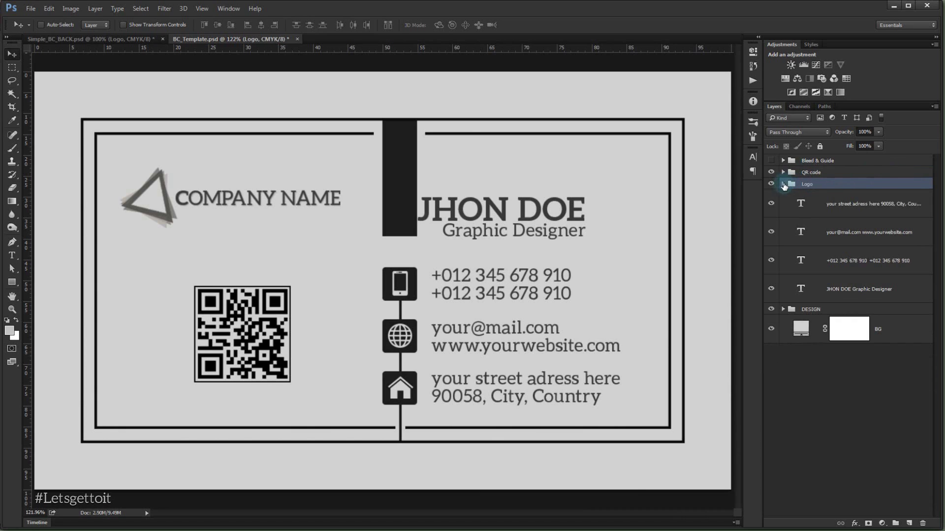
click(851, 204)
shift+click(895, 284)
key(ctrl+g)
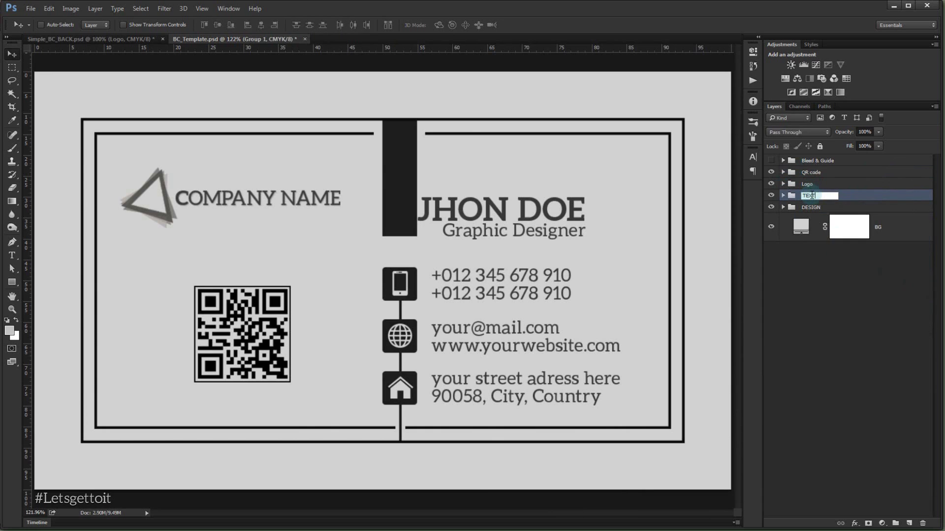
click(810, 196)
text(TEXT)
key(Return)
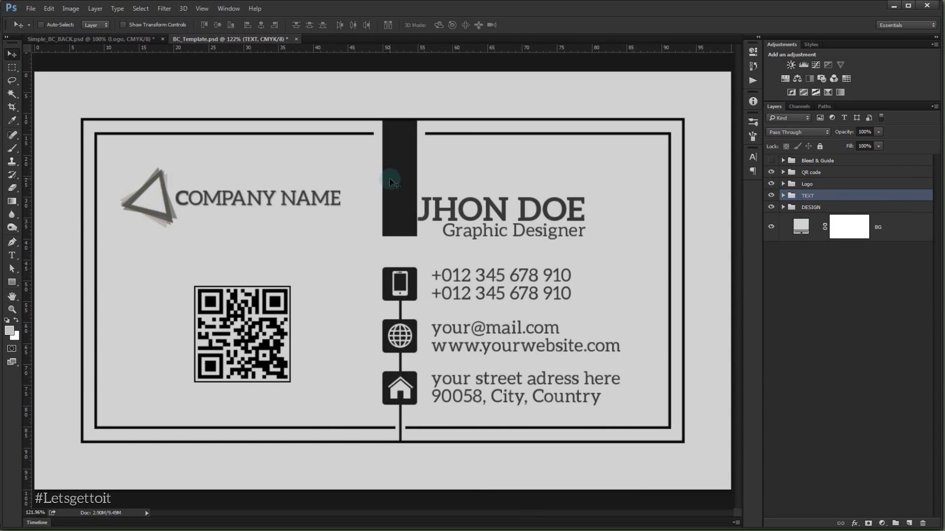
- Group the QR code, Logo, TEXT and DESIGN groups with the BG layer and name the group "BACK"
click(826, 172)
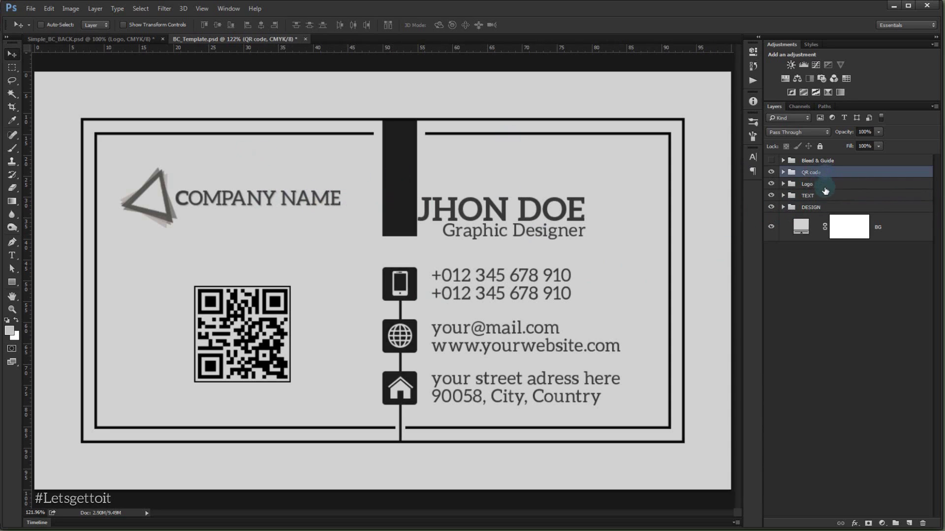
shift+click(897, 231)
key(ctrl+g)
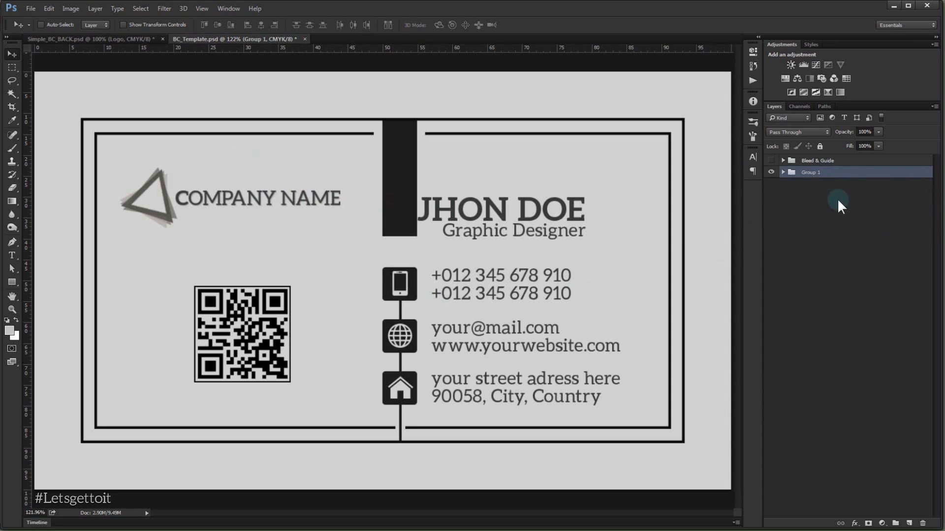
double_click(819, 173)
click(784, 172)
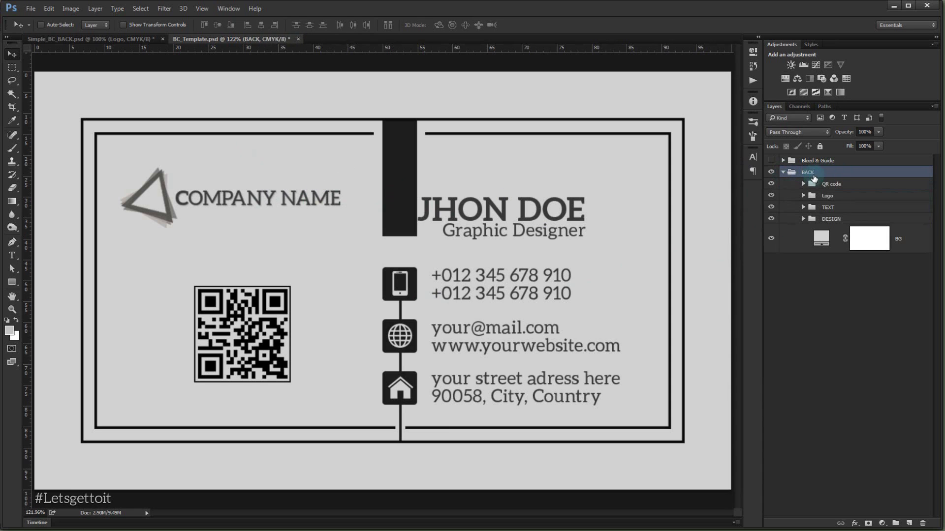
click(783, 172)
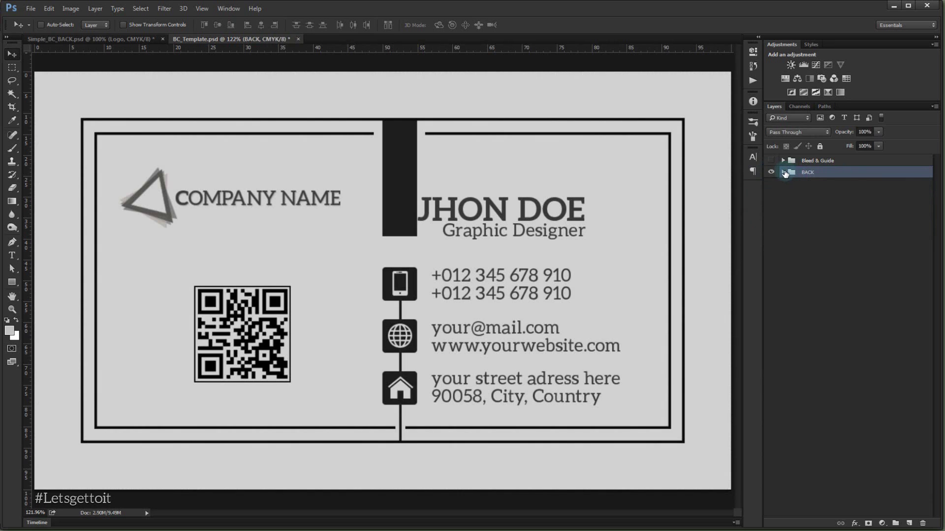
click(784, 173)
click(784, 172)
- Duplicate the BACK group, rename the copy "FRONT" and hide the original BACK group
key(ctrl+j)
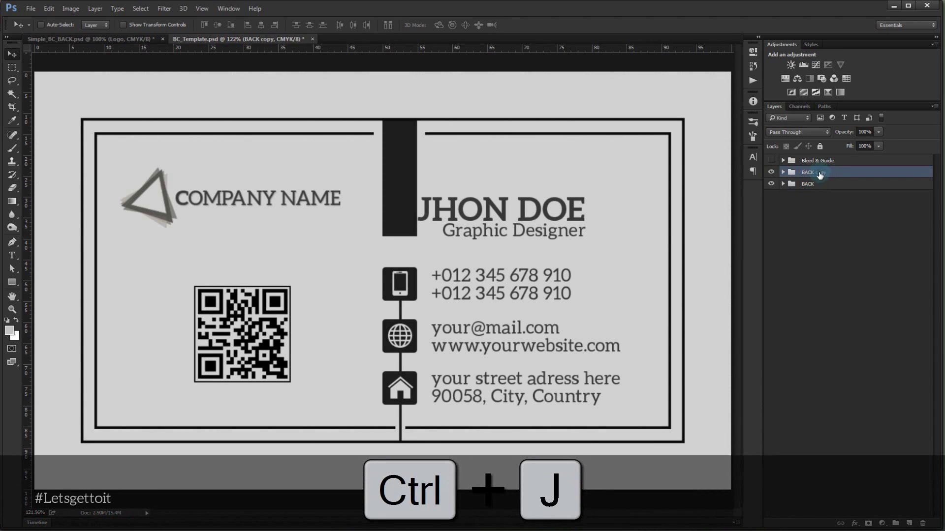
double_click(819, 173)
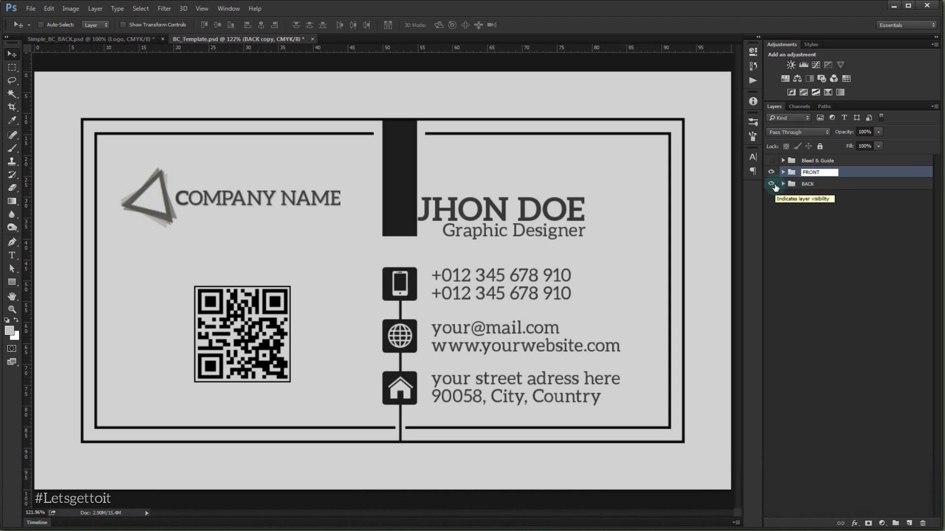
click(771, 185)
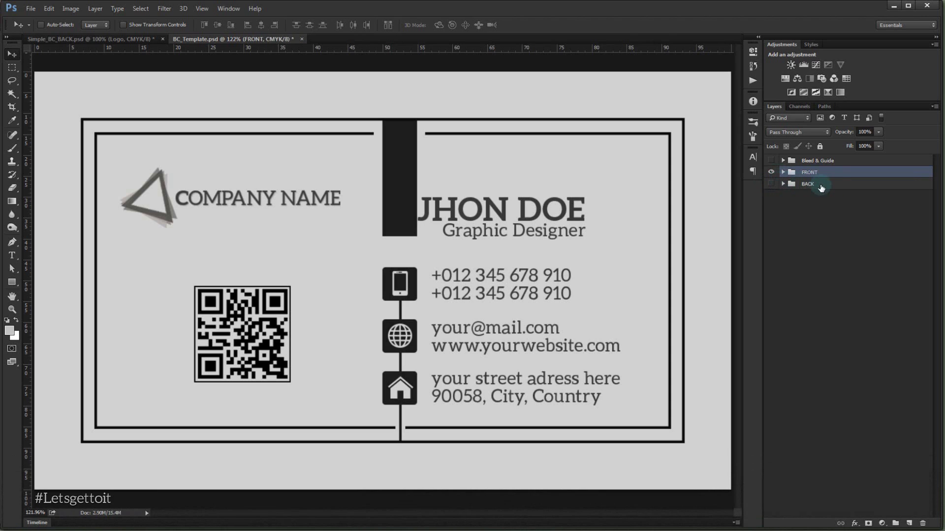
- Delete the TEXT and QR code groups from the FRONT group
click(783, 173)
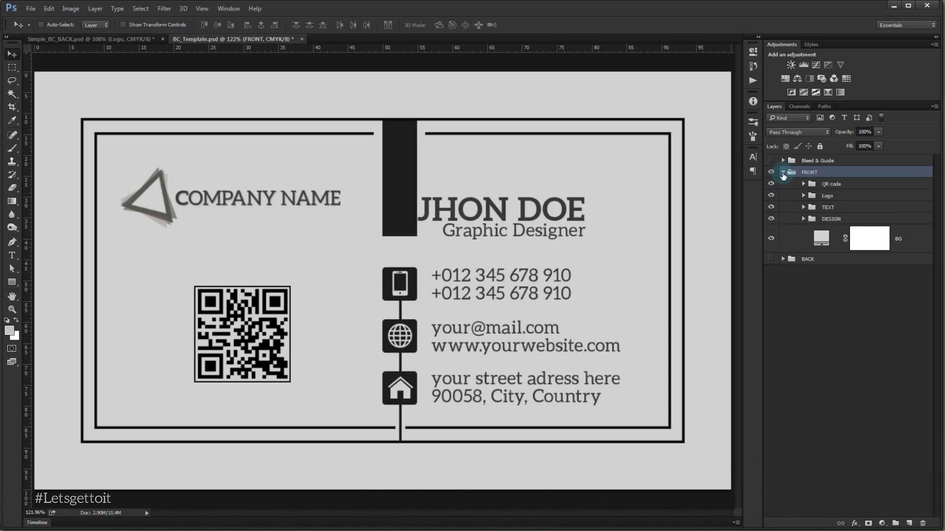
click(773, 185)
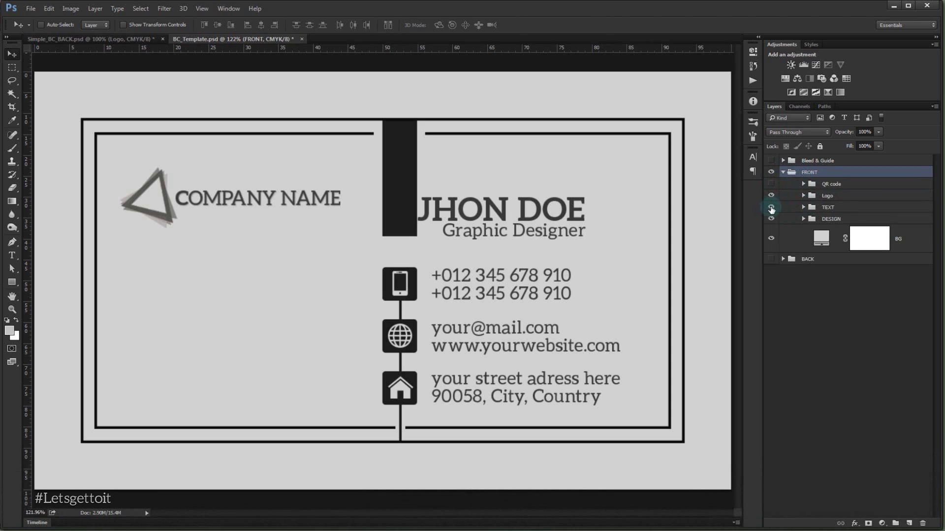
click(771, 207)
click(836, 207)
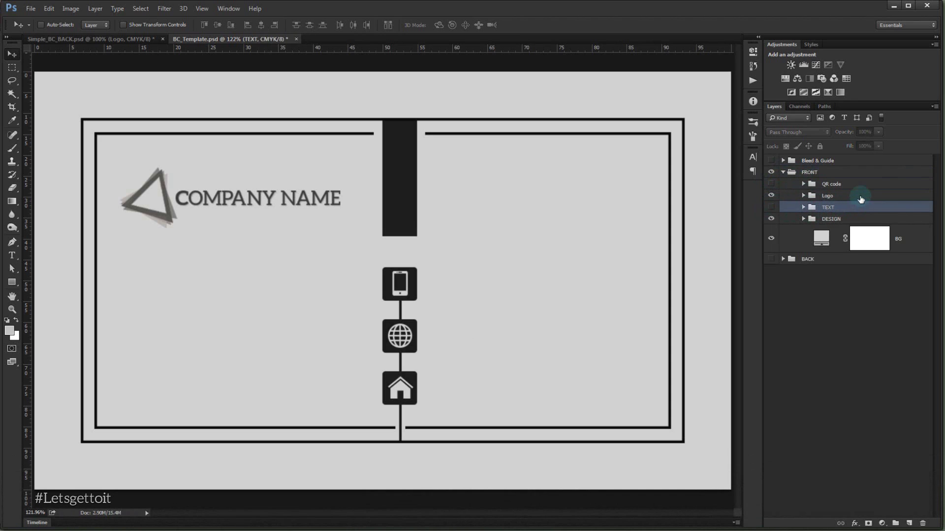
key(Delete)
click(837, 184)
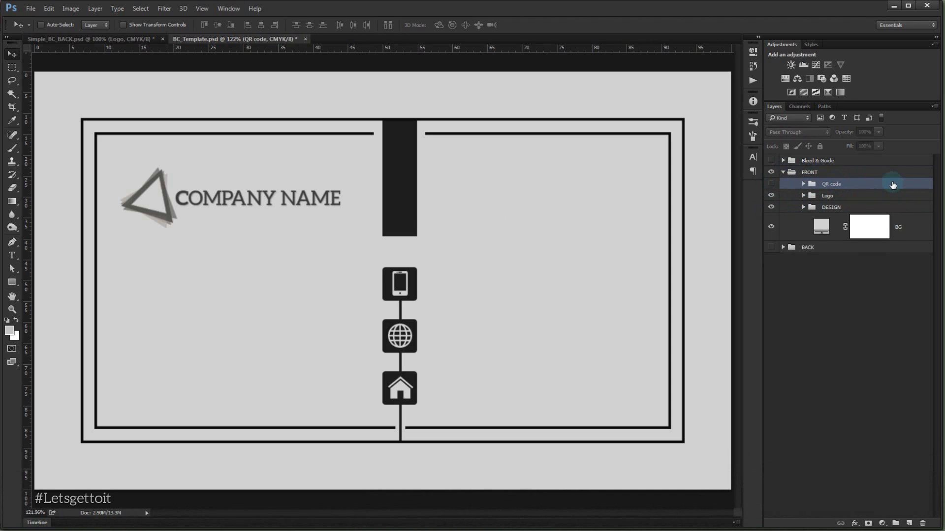
key(Delete)
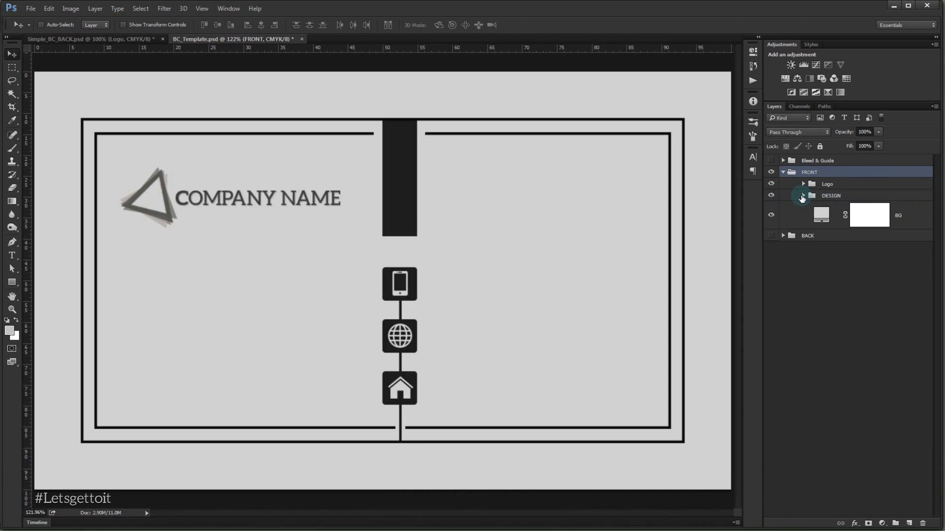
- Delete the dark bar (Rectangle 2) and the vertical connecting line (Rectangle 2 copy) from FRONT's DESIGN group
click(819, 197)
click(803, 195)
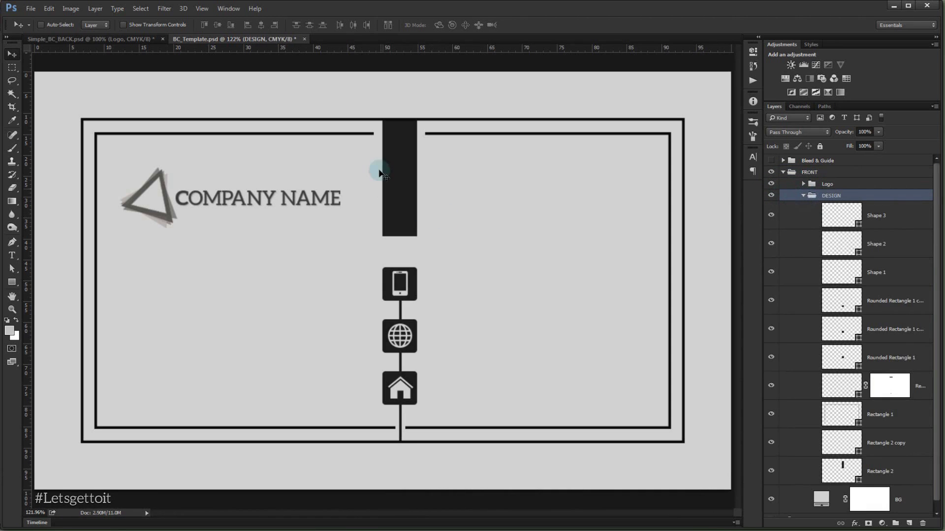
scroll(856, 443, down, 1)
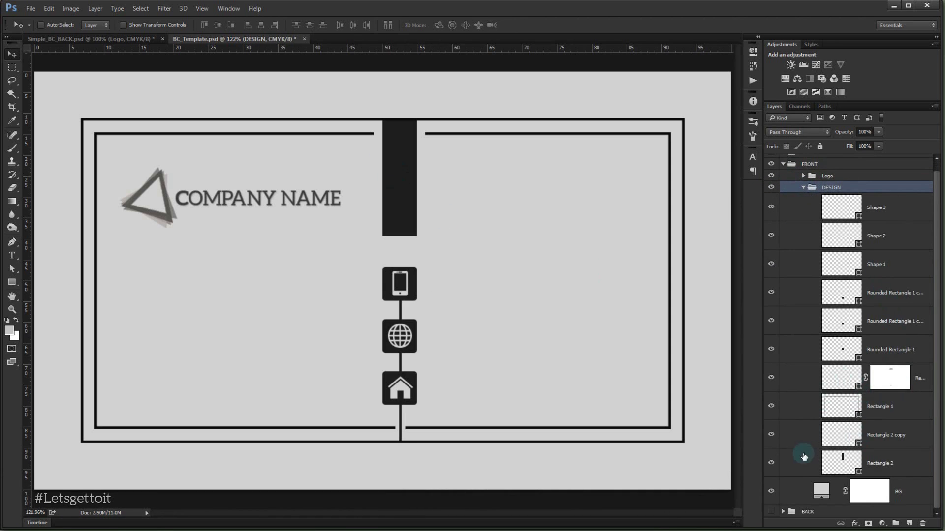
click(839, 463)
key(Delete)
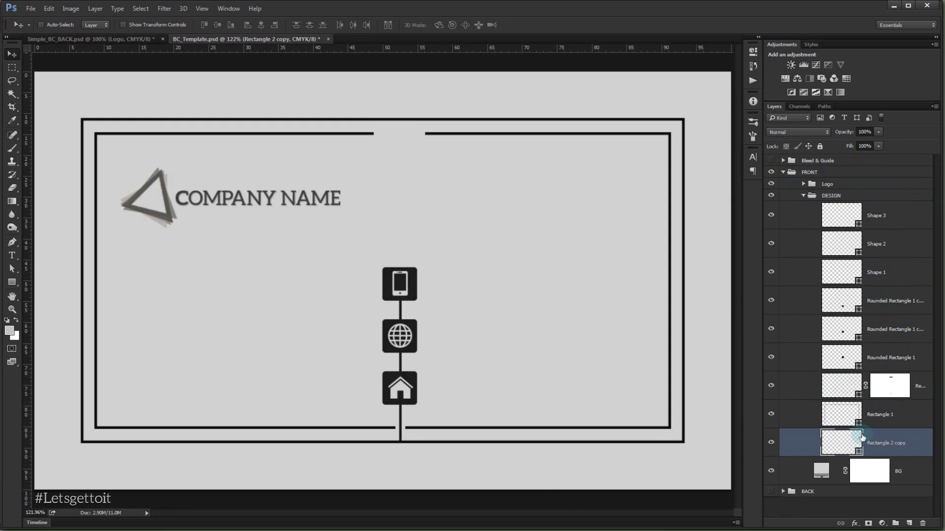
click(771, 444)
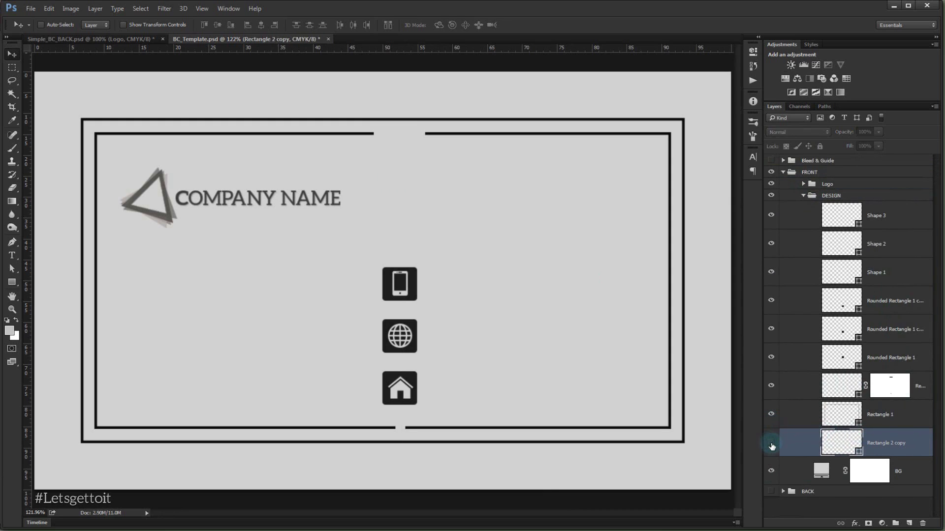
click(771, 444)
key(Delete)
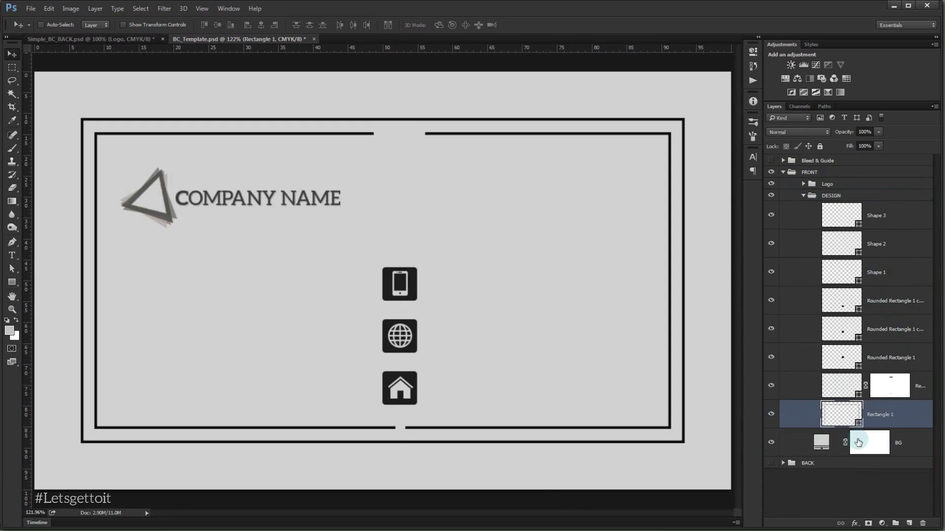
- Delete the layer mask from the inner border frame, Rectangle 1 copy, in the FRONT group
click(894, 386)
drag(895, 386, 922, 524)
click(426, 206)
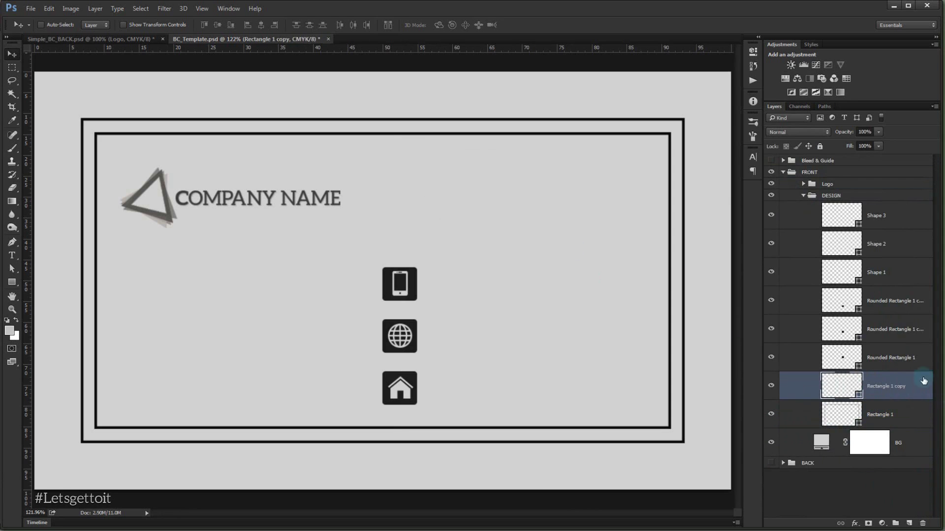
- Delete the three icon shapes and their rounded rectangles from FRONT's DESIGN group, and collapse the group
click(793, 360)
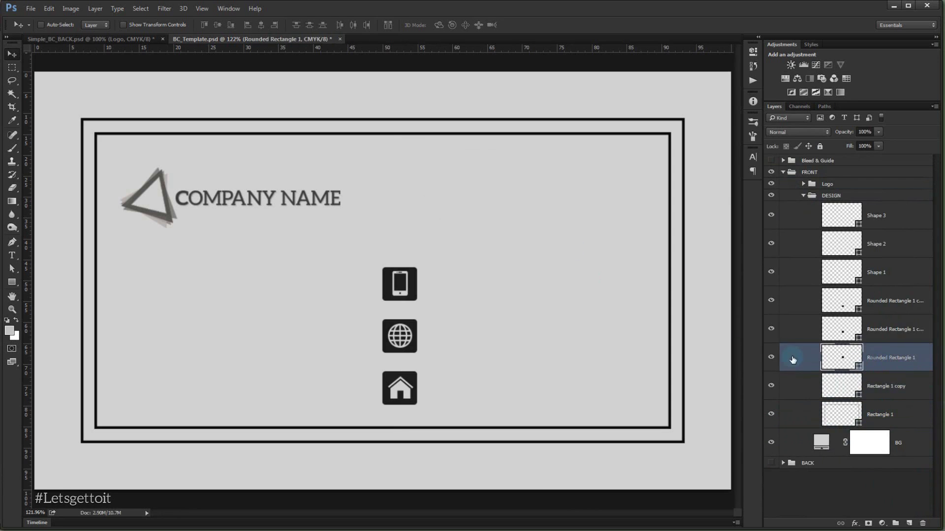
shift+click(900, 221)
key(Delete)
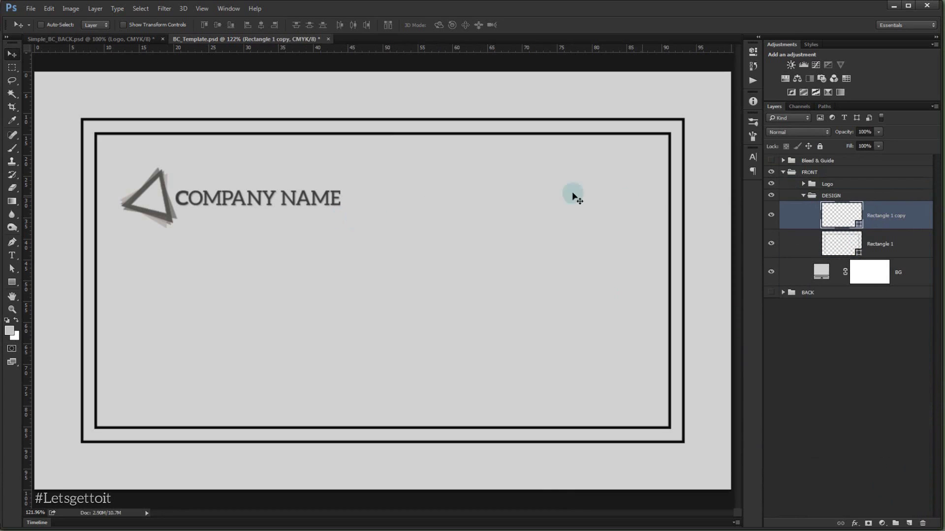
click(803, 198)
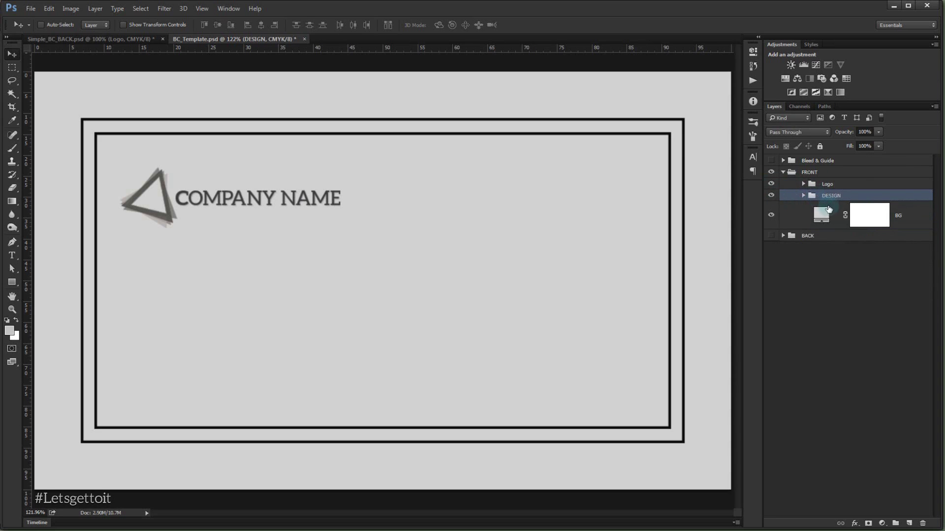
- Move FRONT's Logo group to the middle of the card and align it horizontally and vertically with the canvas centre
click(804, 185)
click(804, 186)
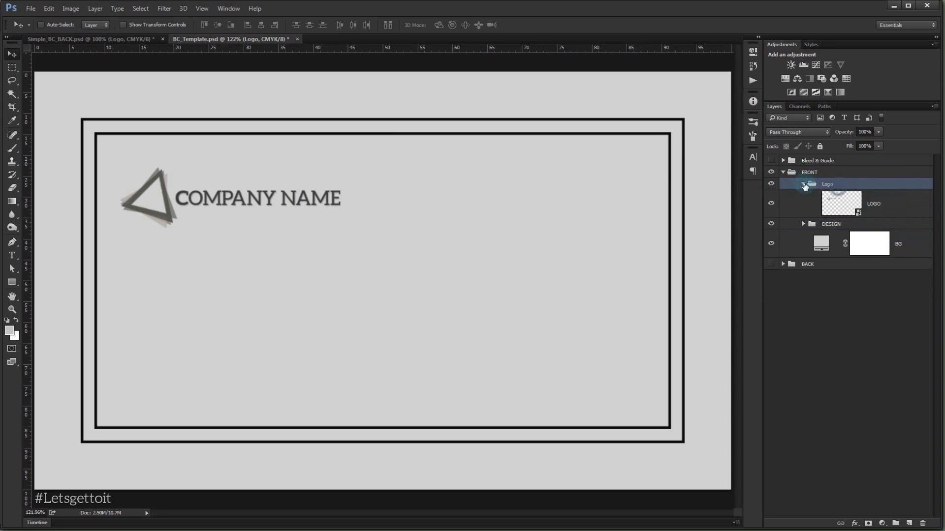
click(804, 185)
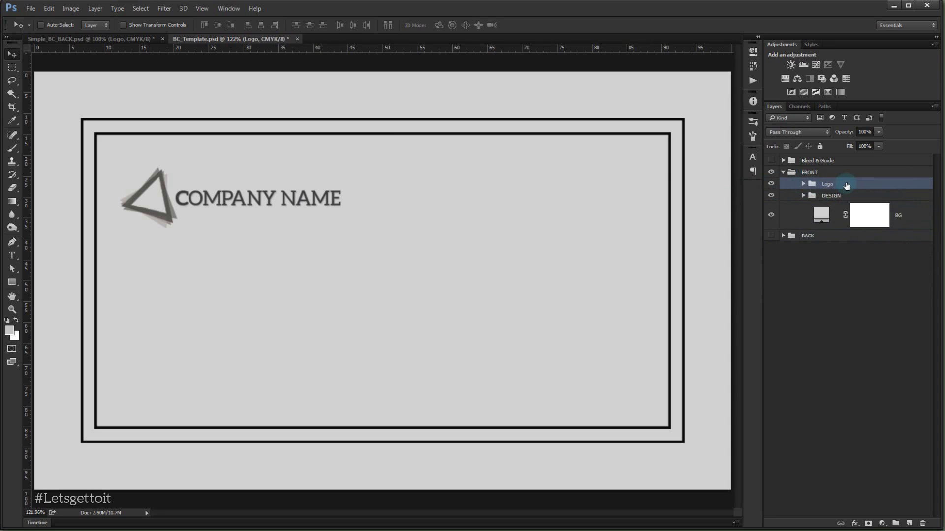
key(ctrl+t)
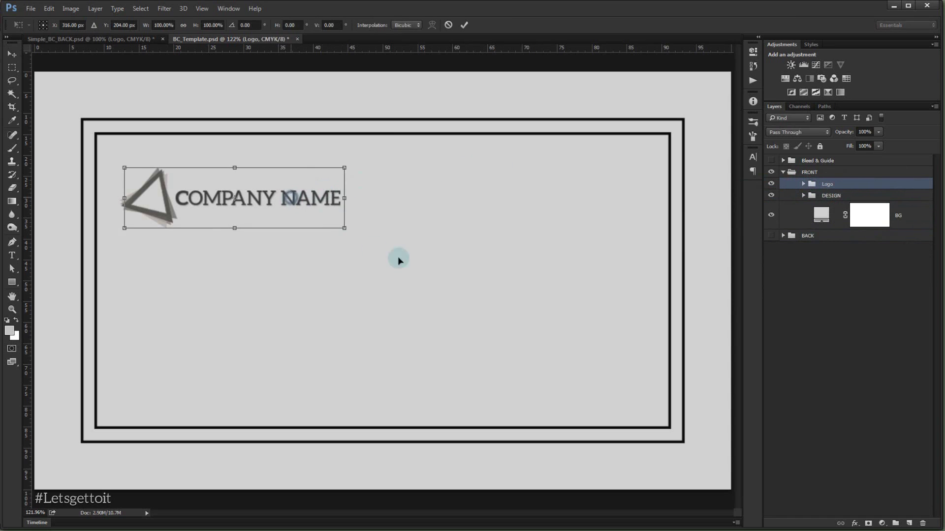
drag(397, 256, 454, 286)
key(Return)
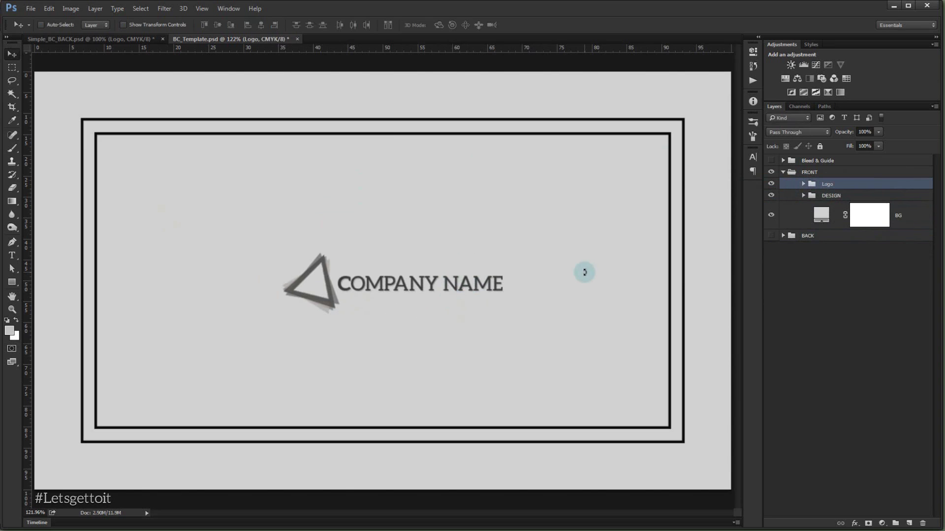
key(ctrl+a)
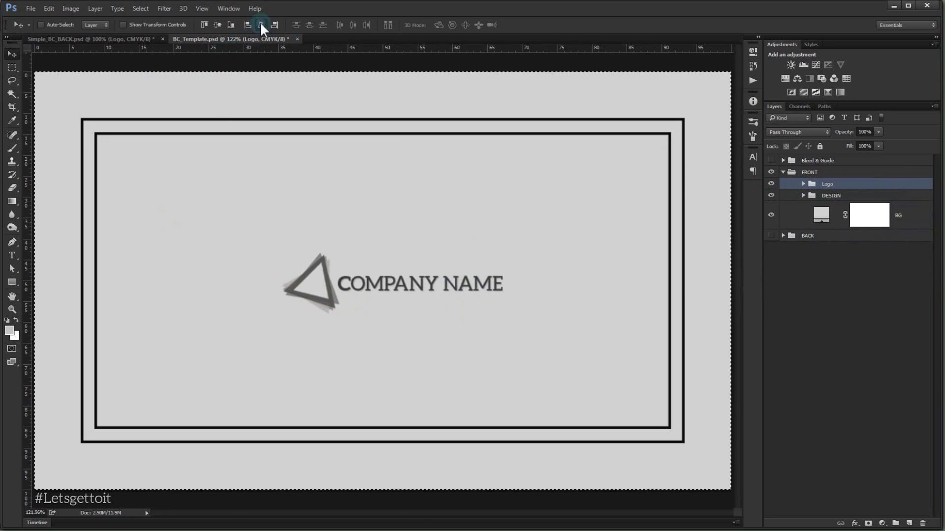
click(261, 25)
click(217, 24)
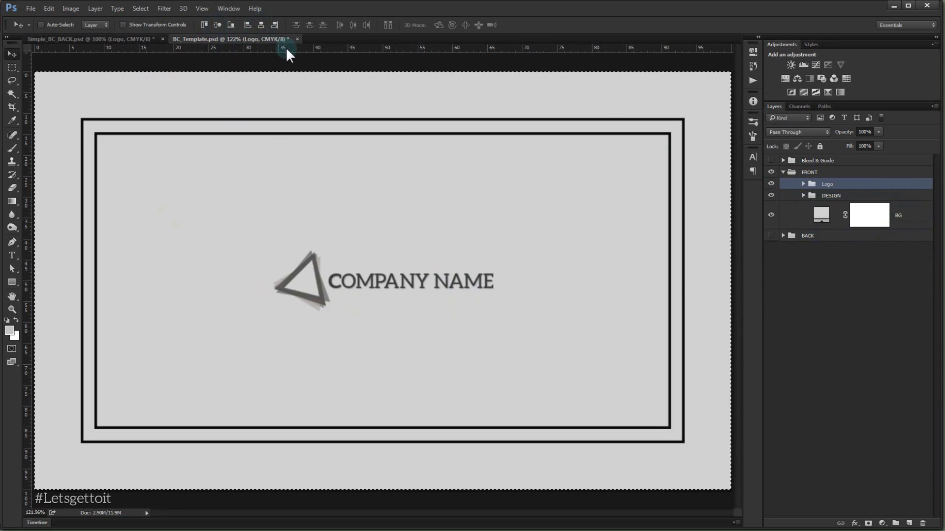
key(ctrl+d)
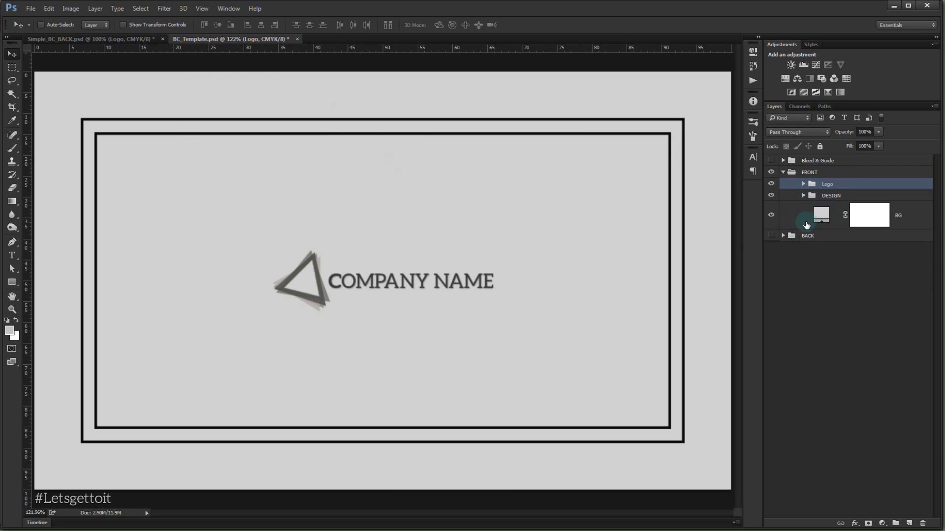
- Duplicate both border frames in FRONT's DESIGN group and scale the copies about their centre to about 91.6% width and 84.4% height
click(804, 197)
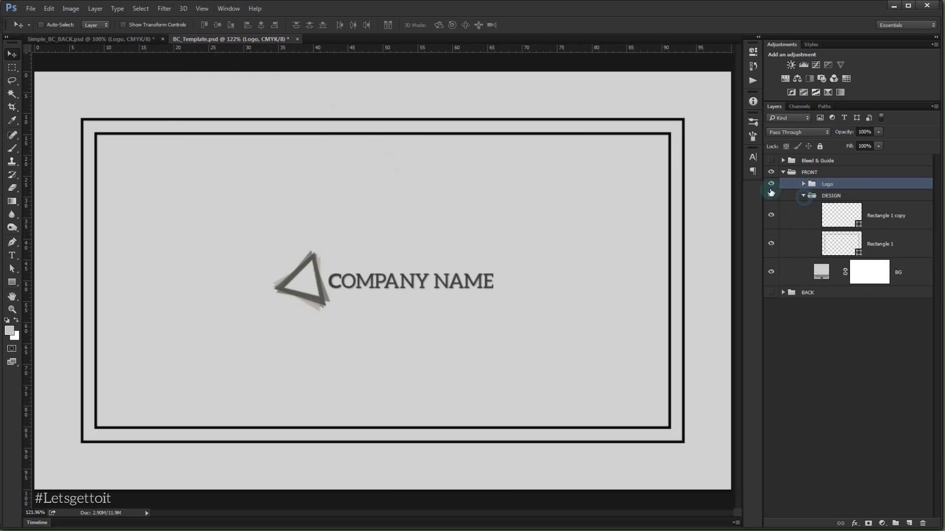
click(898, 248)
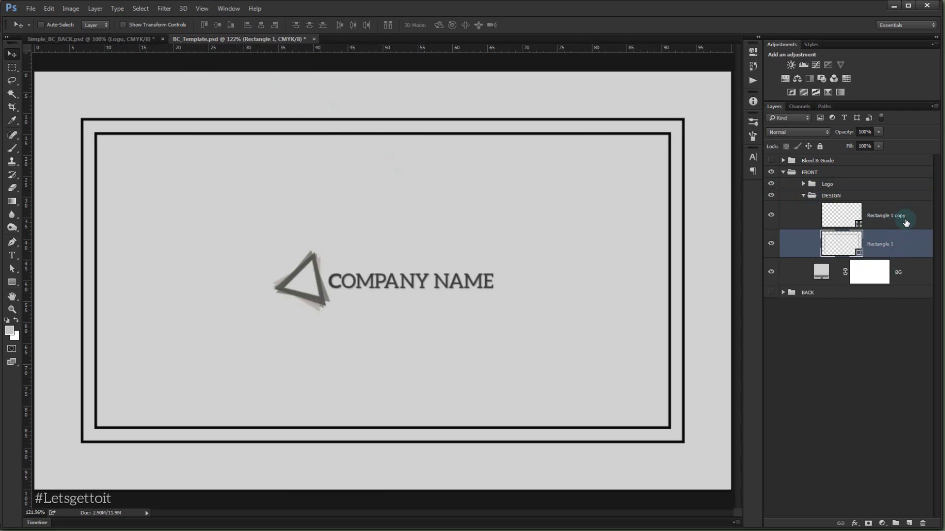
shift+click(900, 220)
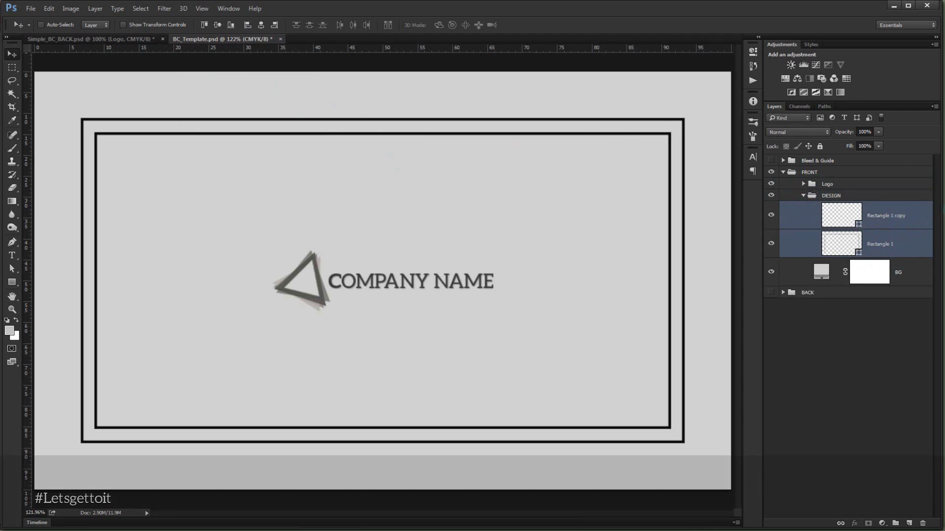
key(ctrl+j)
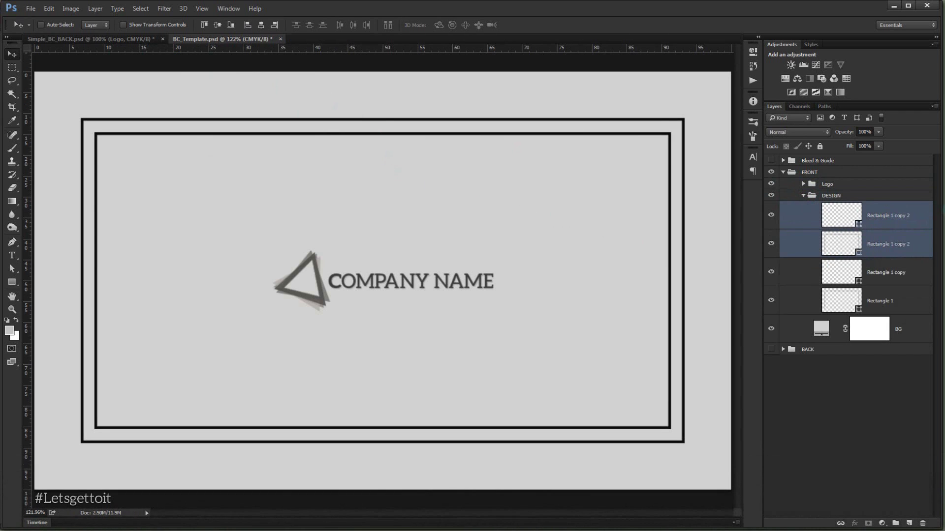
key(ctrl+t)
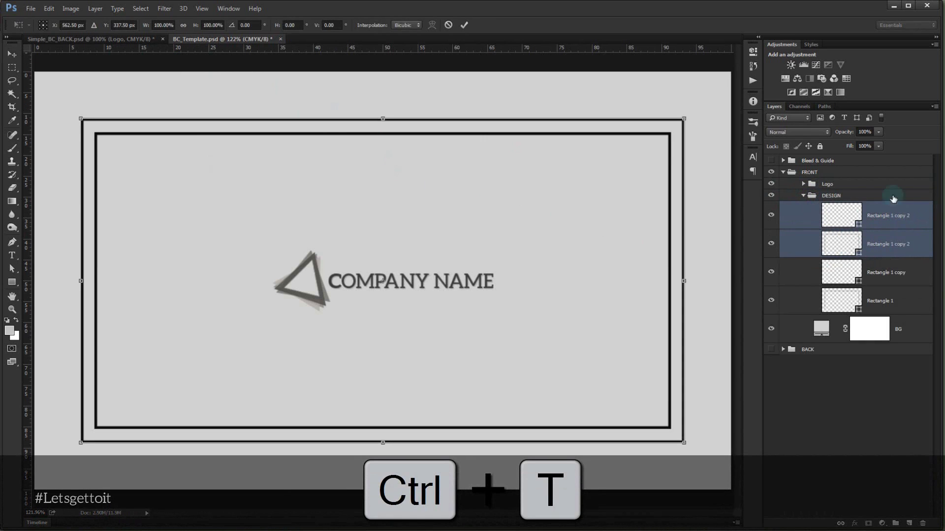
click(80, 280)
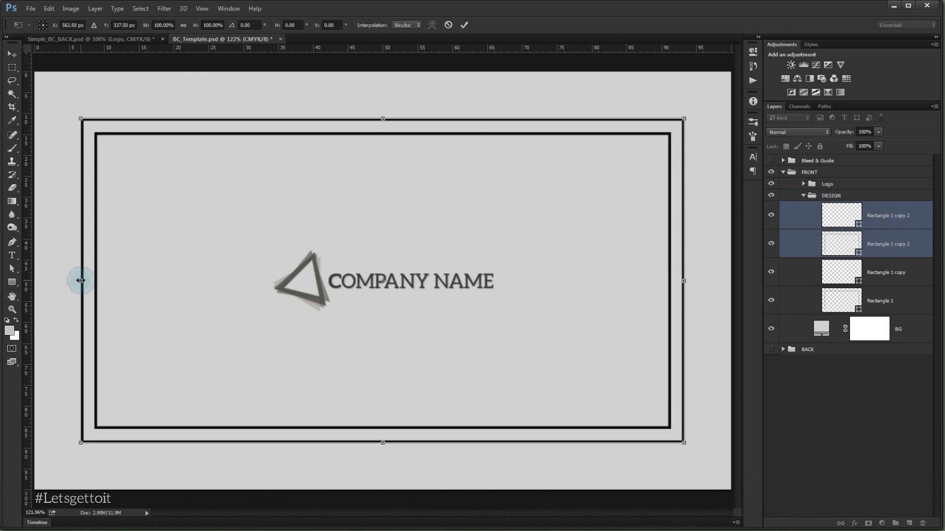
drag(80, 281, 104, 282)
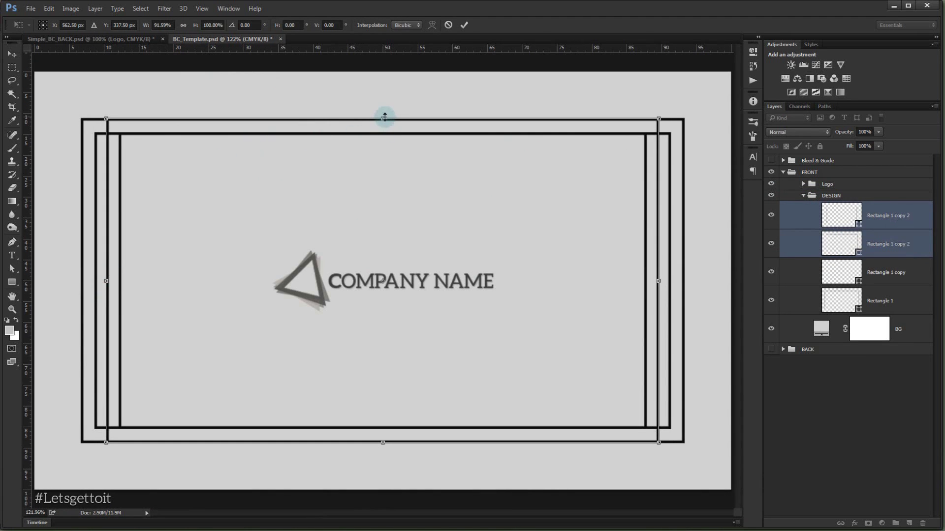
drag(384, 117, 377, 142)
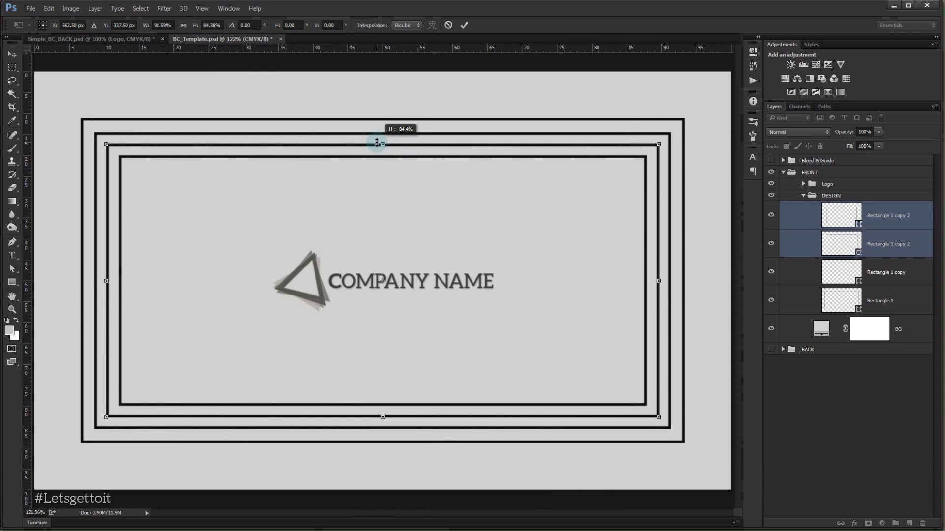
drag(377, 143, 376, 143)
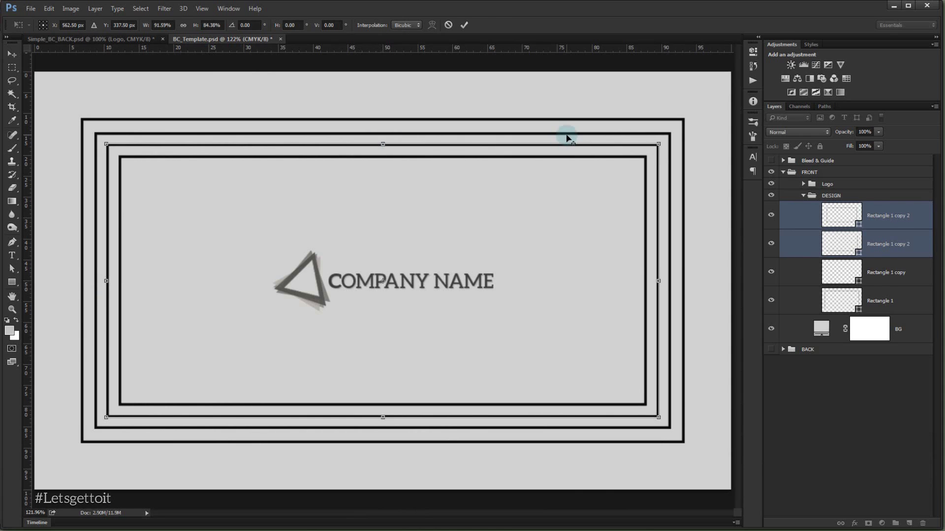
key(Return)
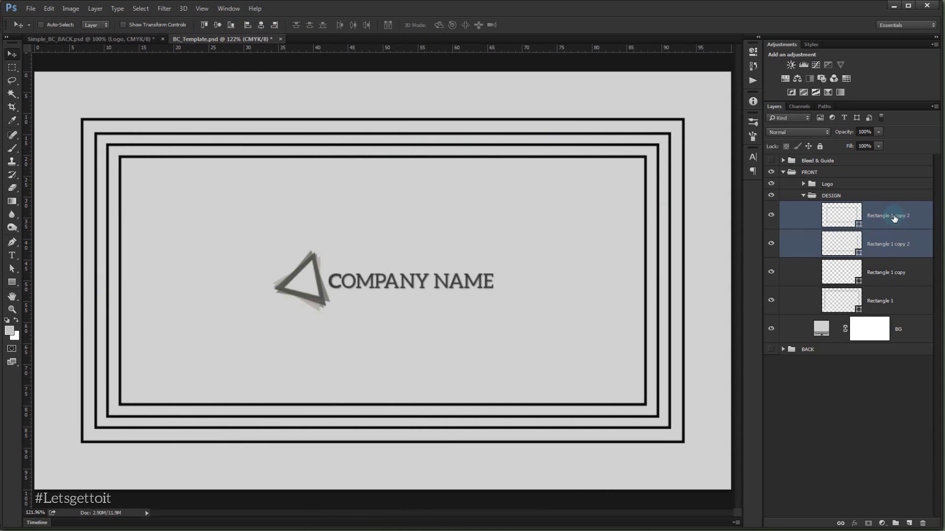
- Add a fifth innermost frame by duplicating the scaled pair, deleting one copy, and shrinking the other to about 91% width with matching vertical spacing
key(ctrl+j)
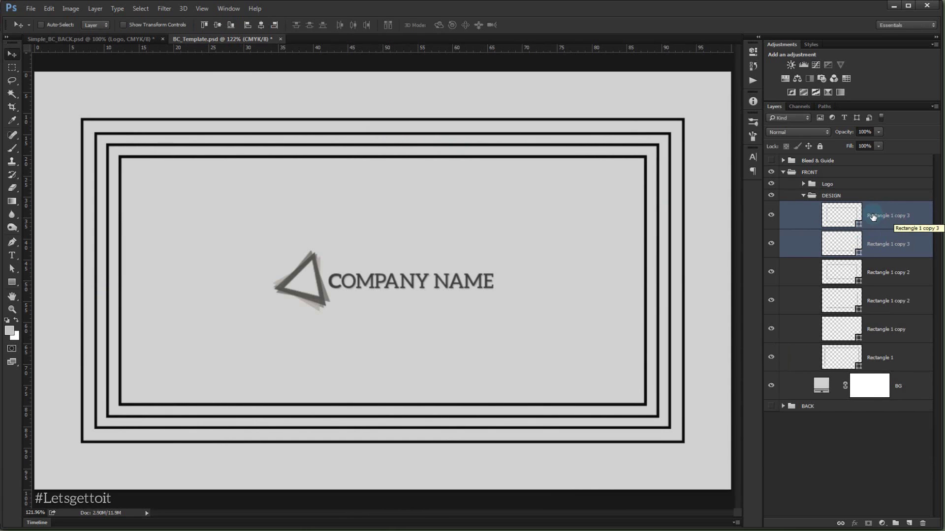
click(888, 216)
key(Delete)
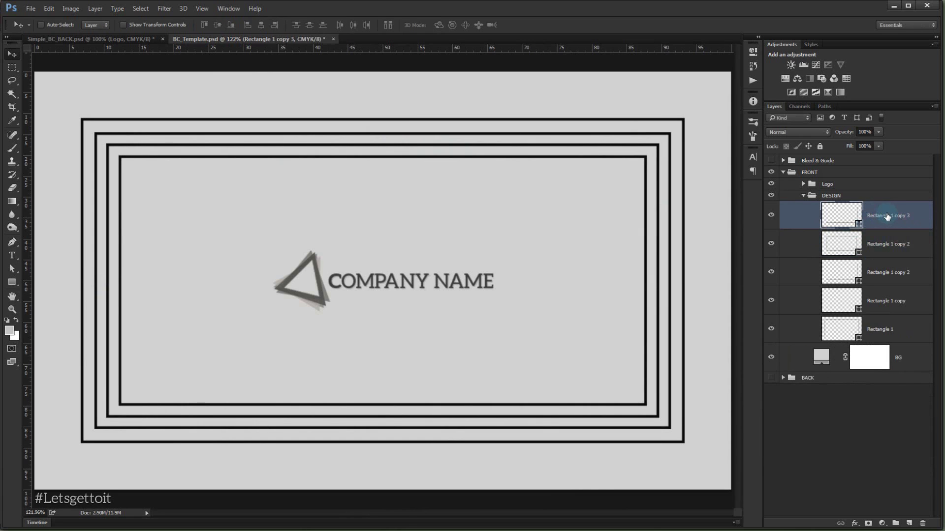
key(ctrl+t)
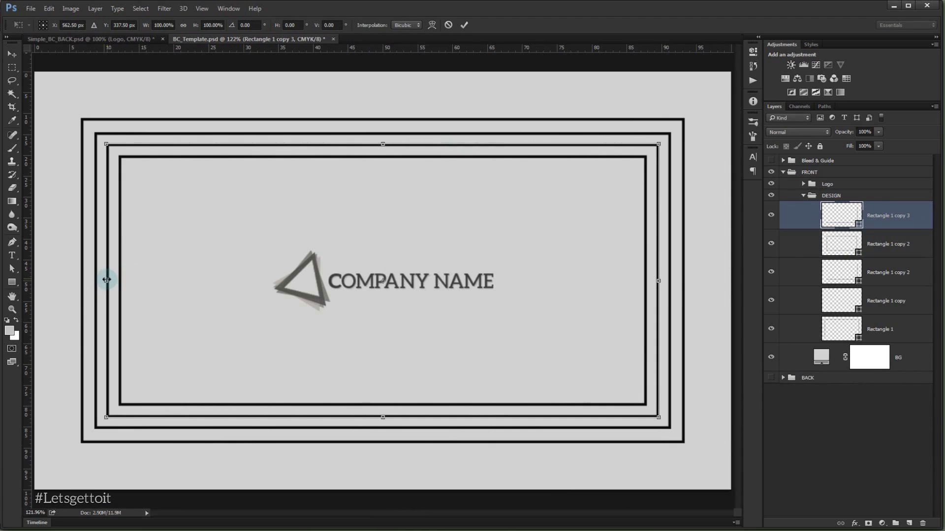
drag(107, 280, 130, 280)
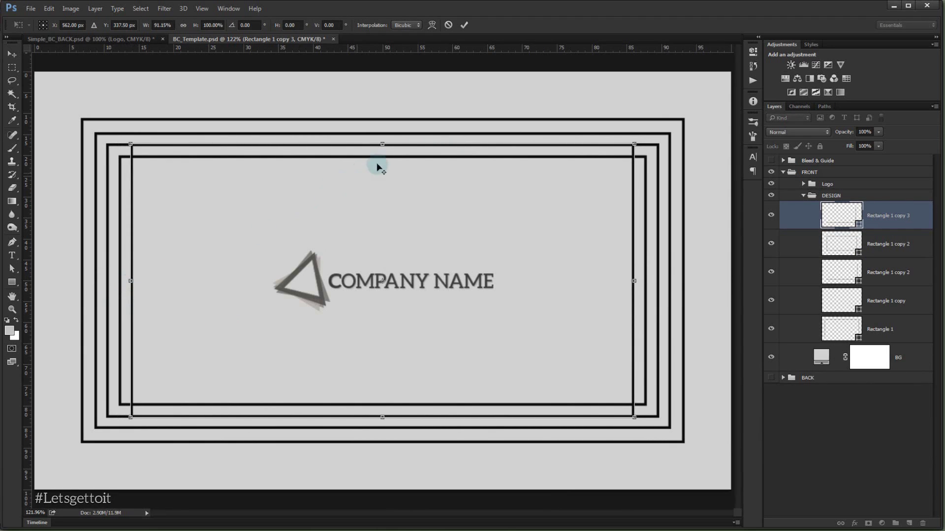
drag(383, 144, 380, 165)
key(Return)
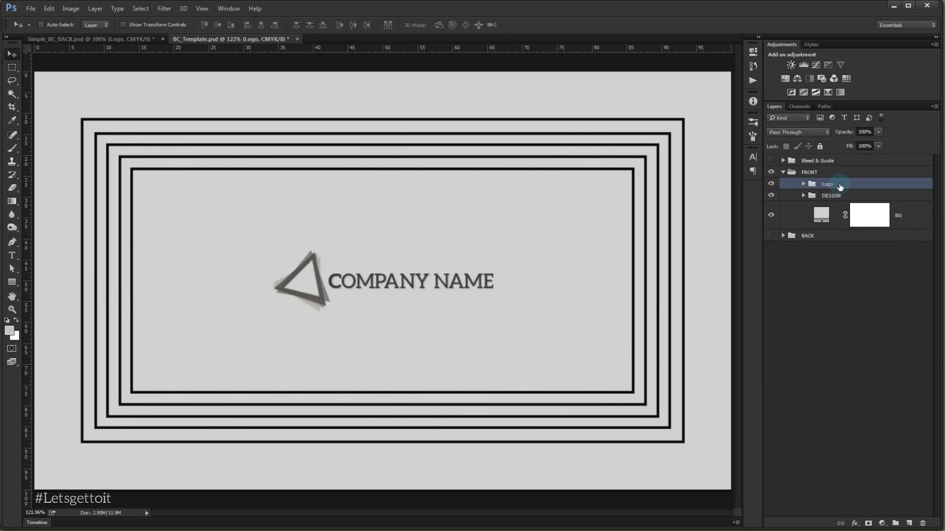
- Enlarge FRONT's Logo group slightly about its centre
key(ctrl+t)
drag(496, 313, 510, 317)
key(Return)
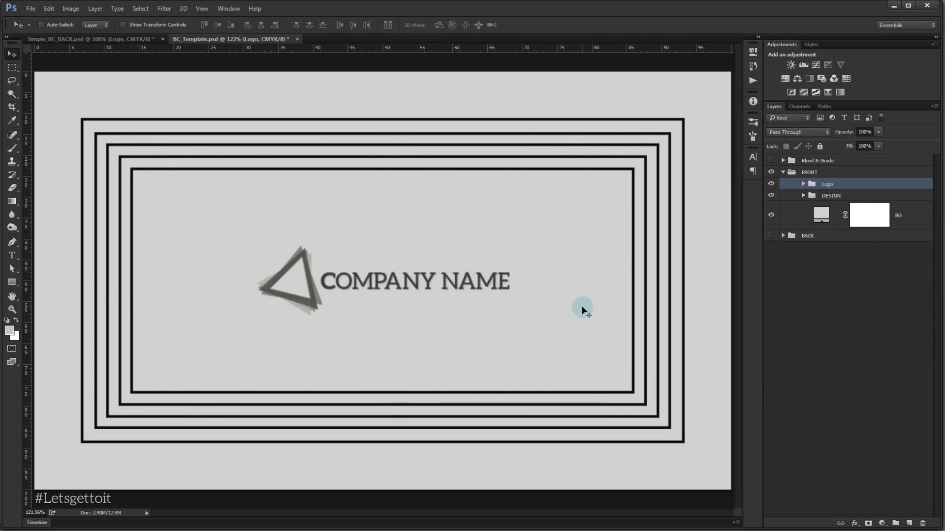
- Nudge the Logo group upward and slightly left to leave room beneath it inside the innermost frame
key(shift+Up)
key(shift+Up)
key(shift+Left)
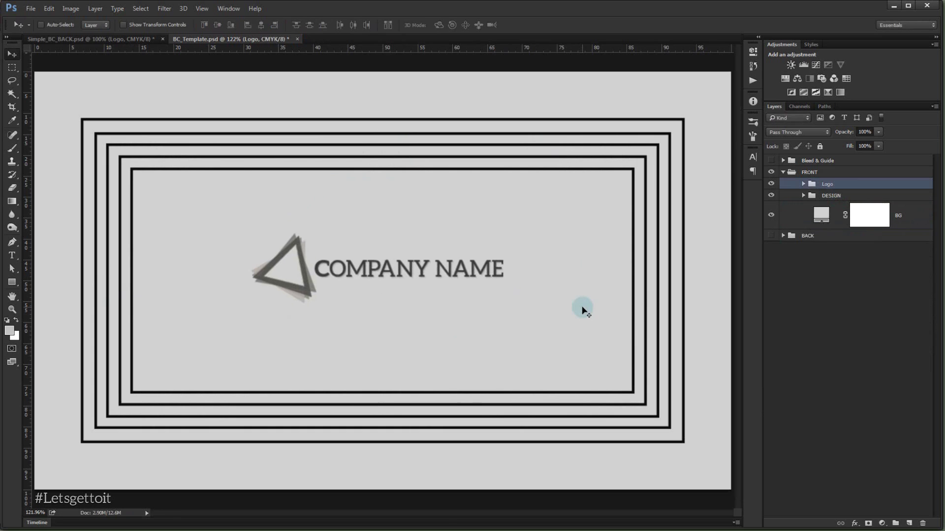
key(Up)
key(Up)
key(Up)
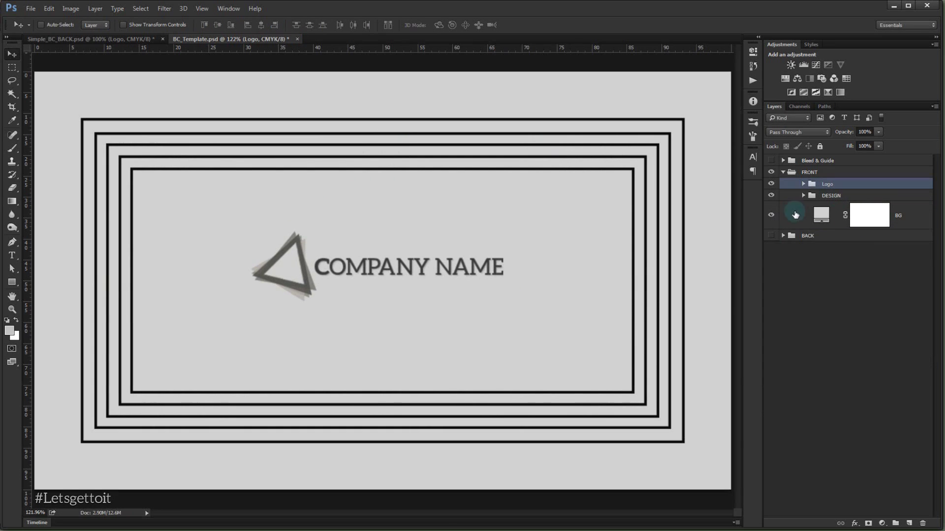
click(836, 266)
click(12, 255)
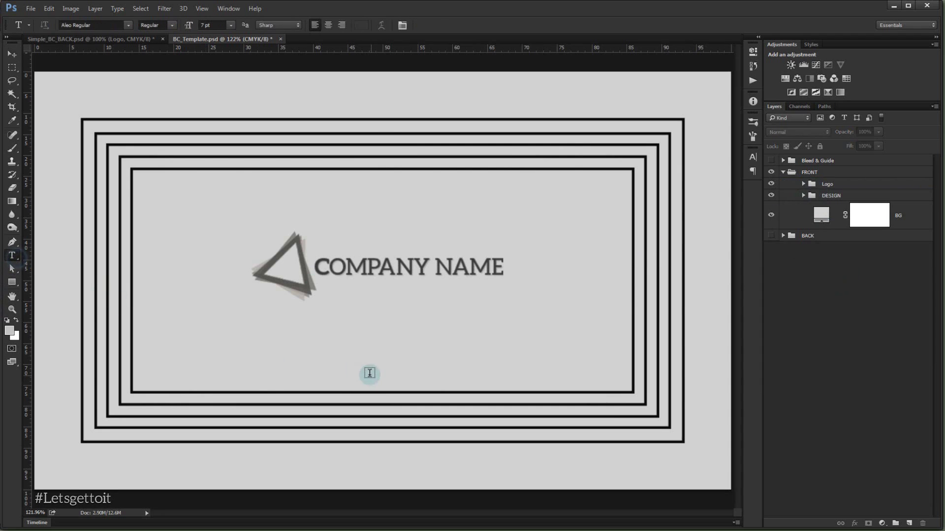
click(331, 369)
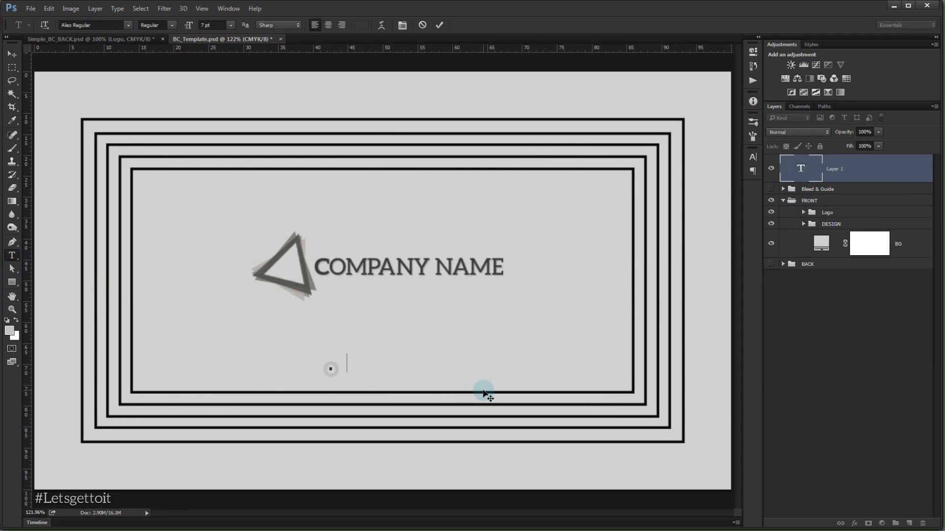
text(www.yourwebsite.com)
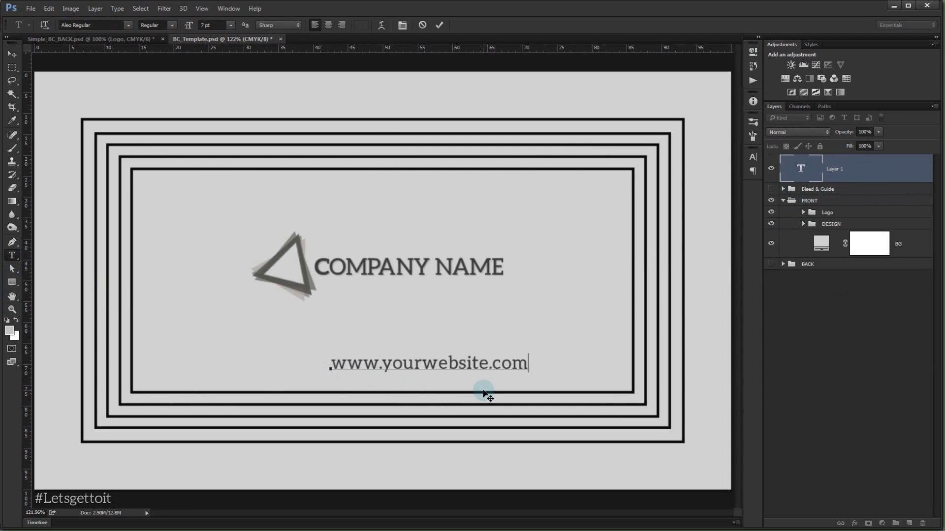
click(13, 56)
drag(425, 363, 426, 383)
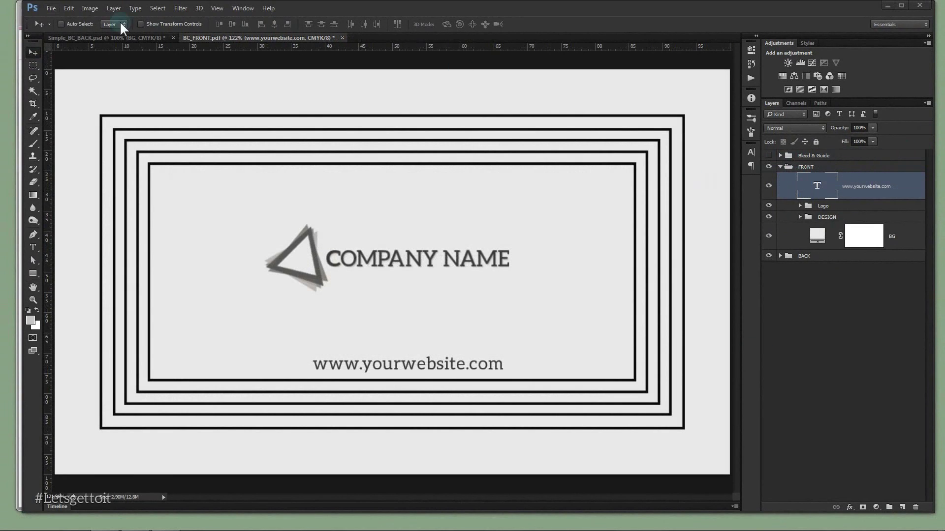
- Stamp the visible front design onto a new layer above the FRONT group and save a Photoshop PDF copy named BC_FRONT.pdf
click(780, 167)
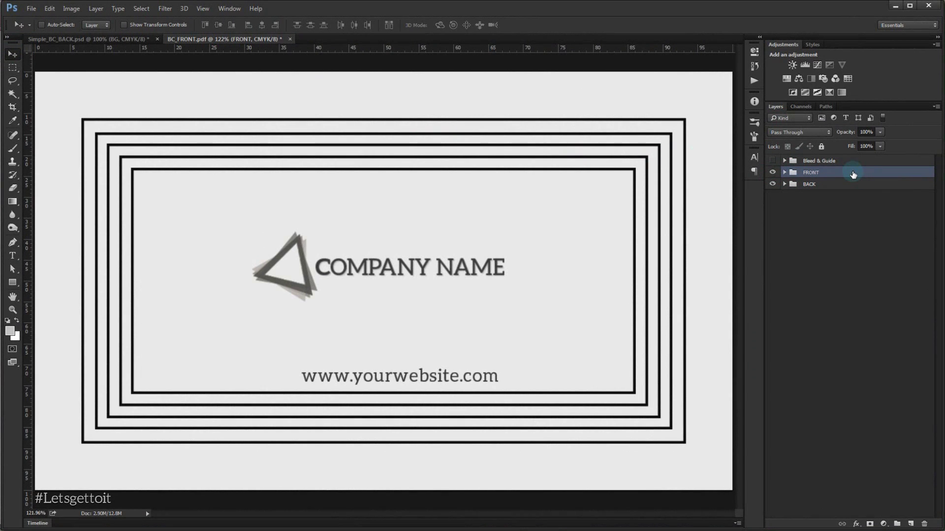
key(ctrl+shift+alt+e)
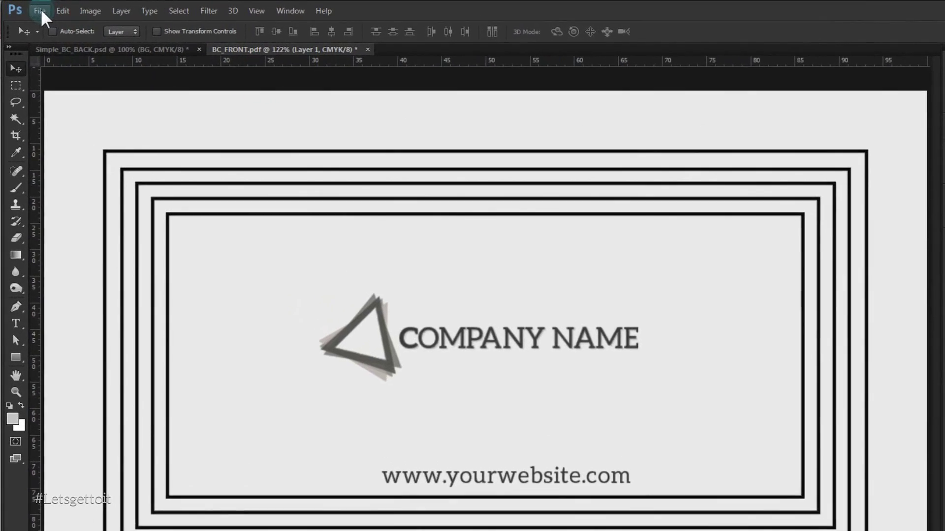
click(33, 8)
click(55, 126)
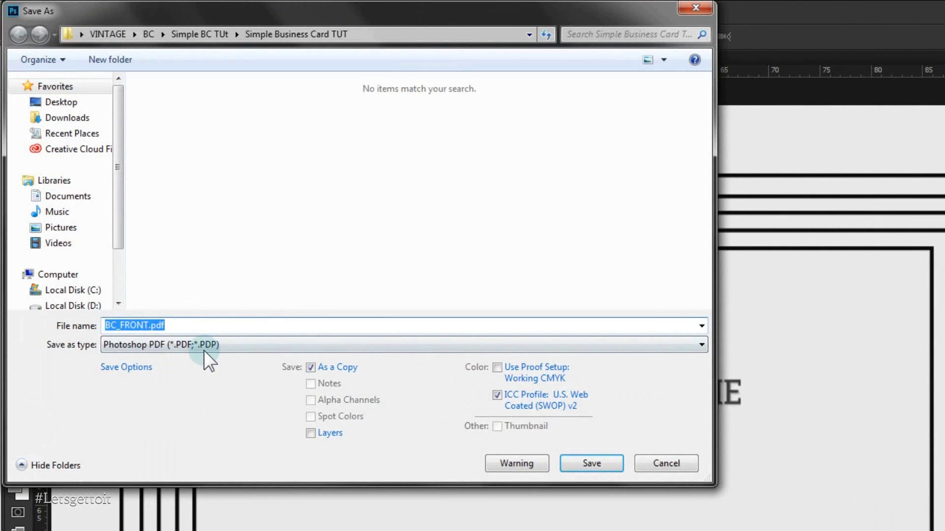
click(207, 345)
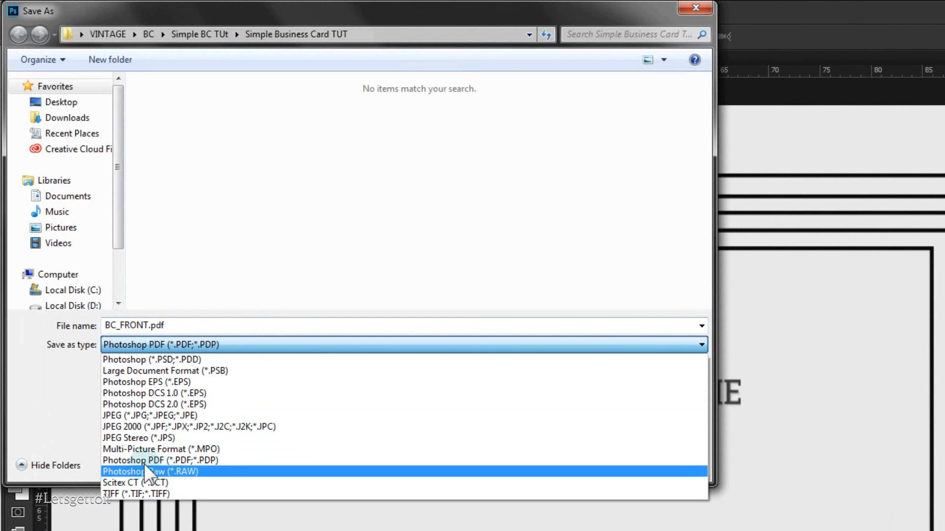
click(123, 460)
click(131, 325)
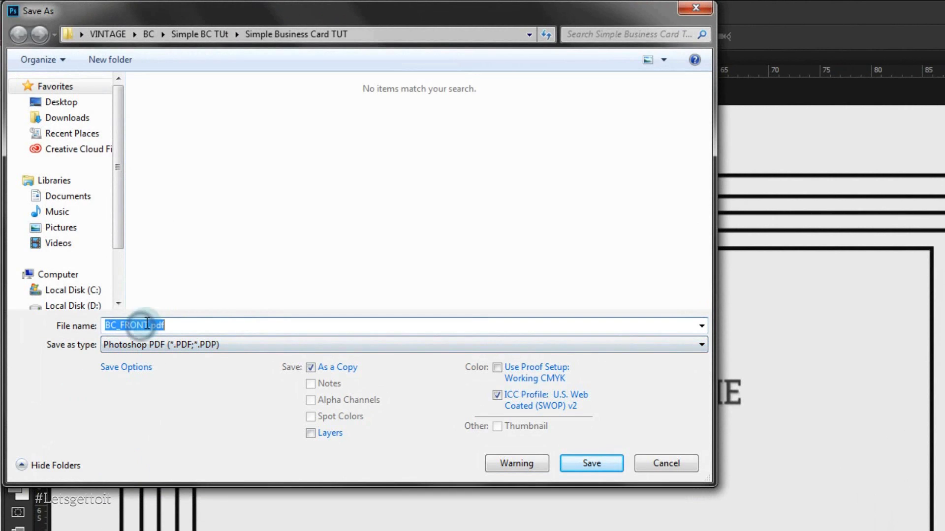
click(150, 325)
click(588, 462)
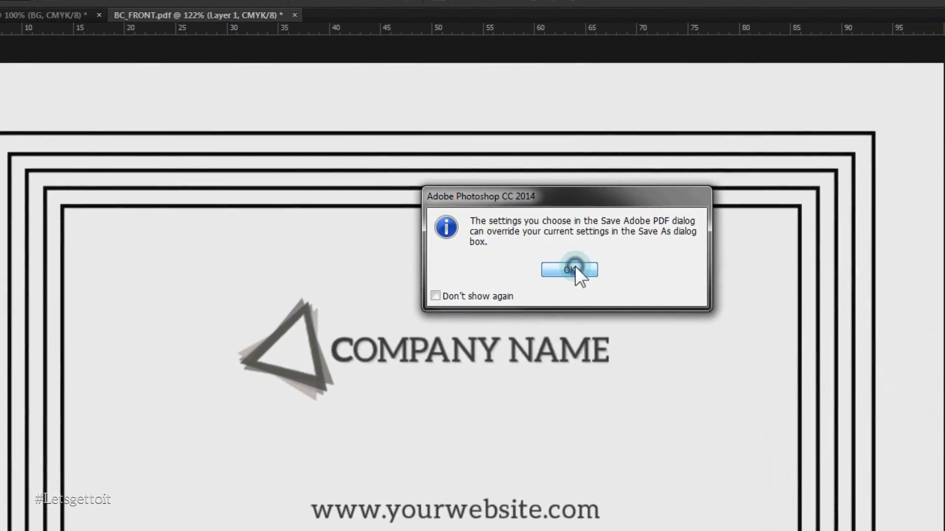
click(570, 270)
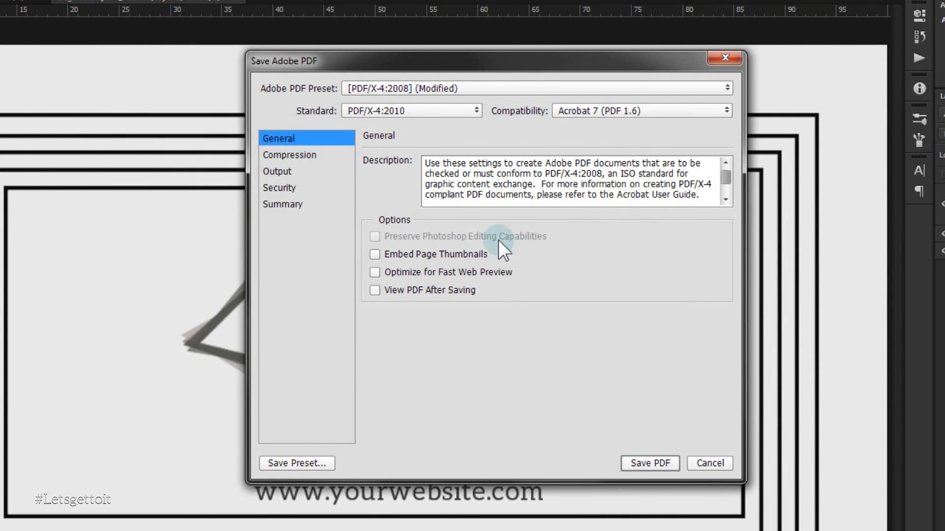
- Apply the [PDF/X-4:2008] preset to the front side's PDF and save it
click(390, 89)
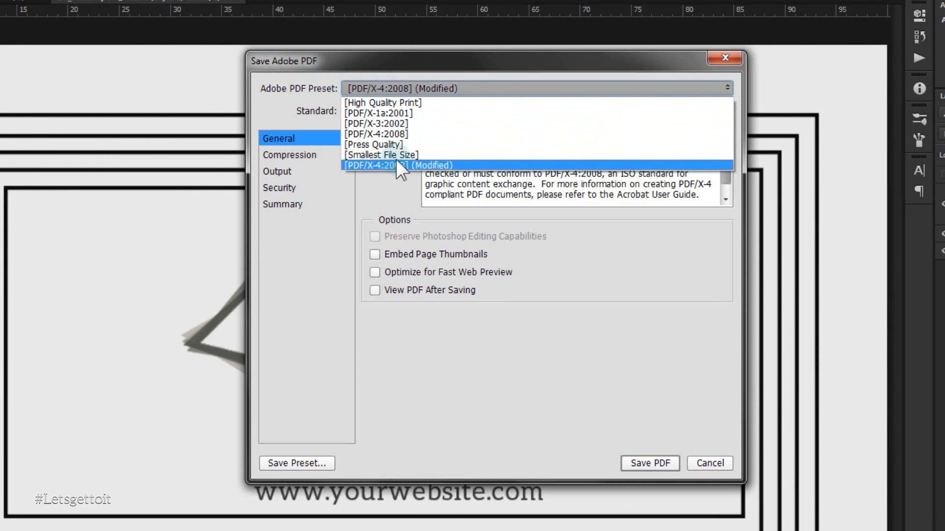
click(399, 133)
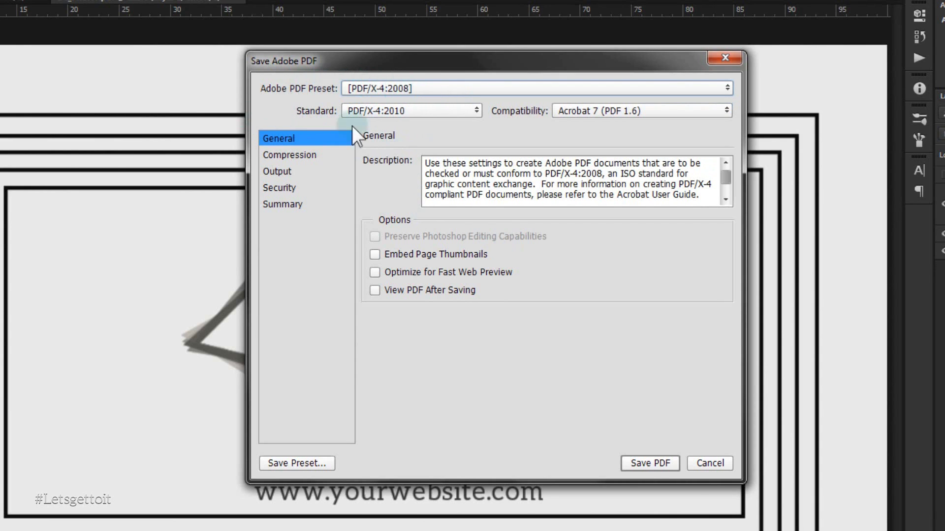
click(703, 464)
click(653, 463)
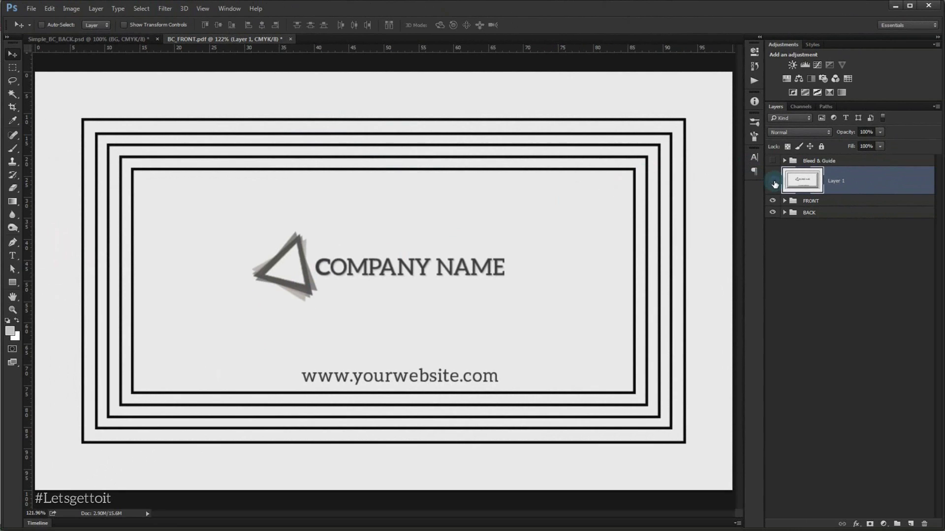
- Hide the stamped front layer and the FRONT group, and stamp the visible back design onto a new layer above BACK
click(773, 182)
click(772, 201)
click(809, 216)
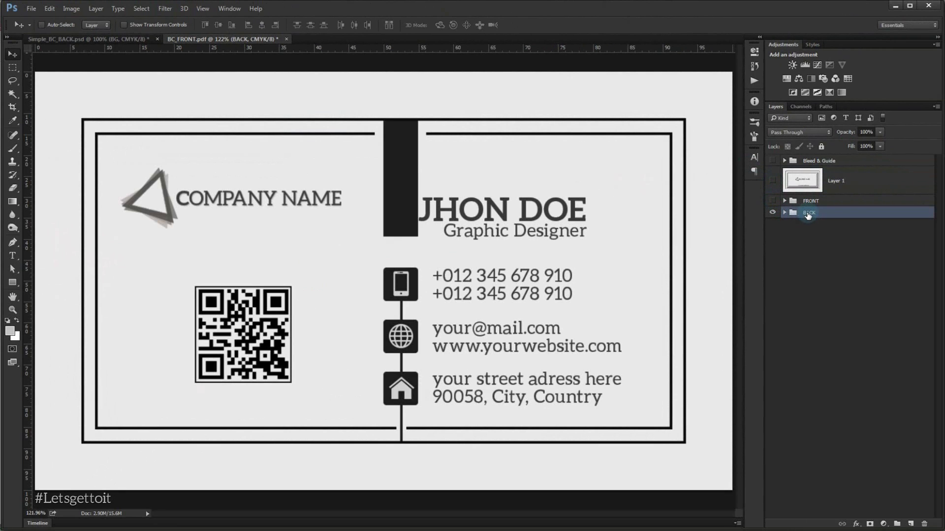
key(ctrl+shift+alt+e)
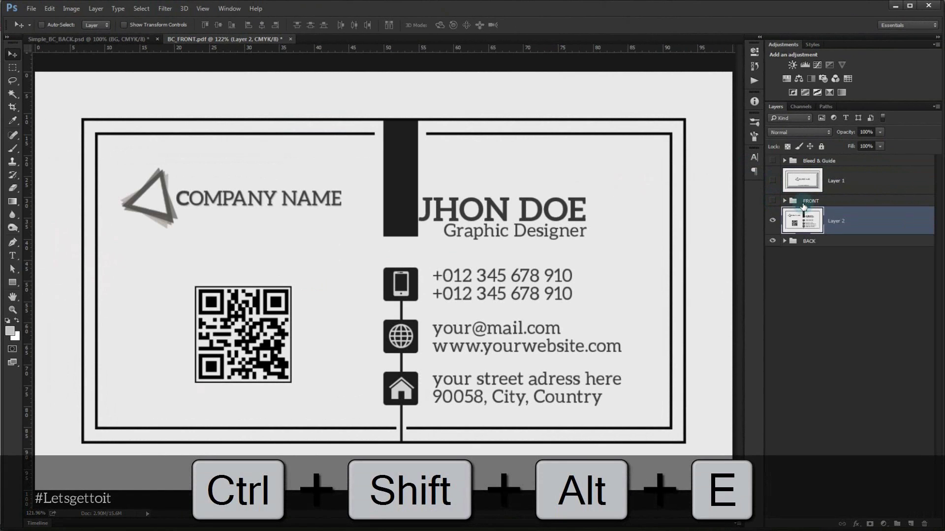
- Save the visible back design as a Photoshop PDF copy named BC_BACK.pdf using the [PDF/X-4:2008] preset
click(35, 8)
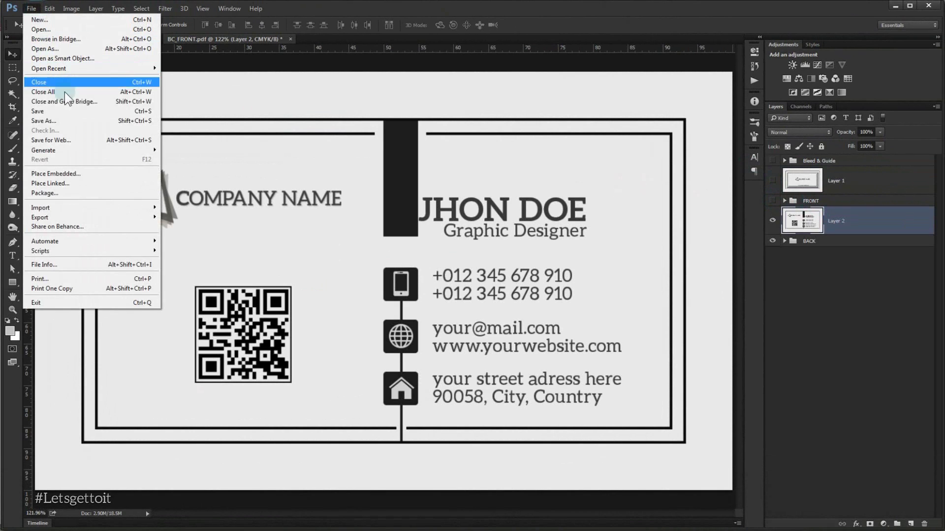
click(66, 121)
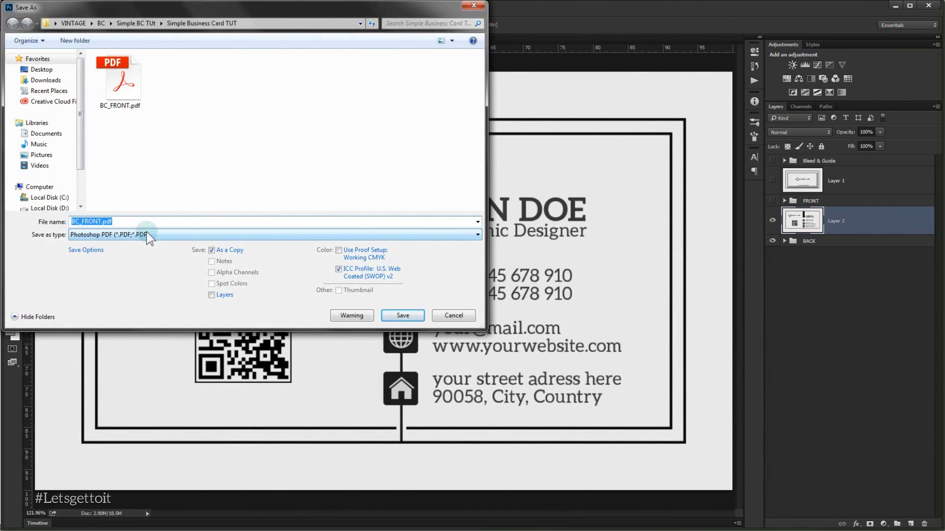
click(101, 222)
click(102, 222)
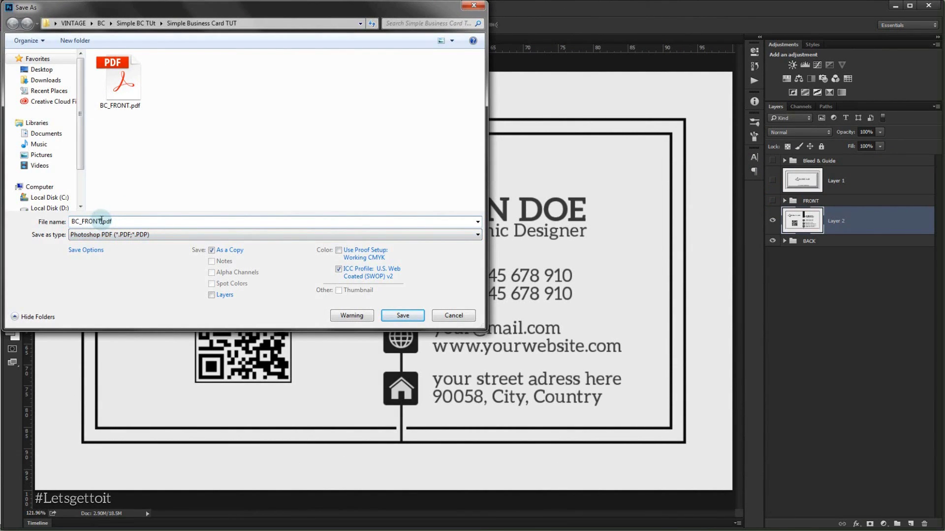
drag(101, 221, 81, 221)
click(402, 314)
click(489, 201)
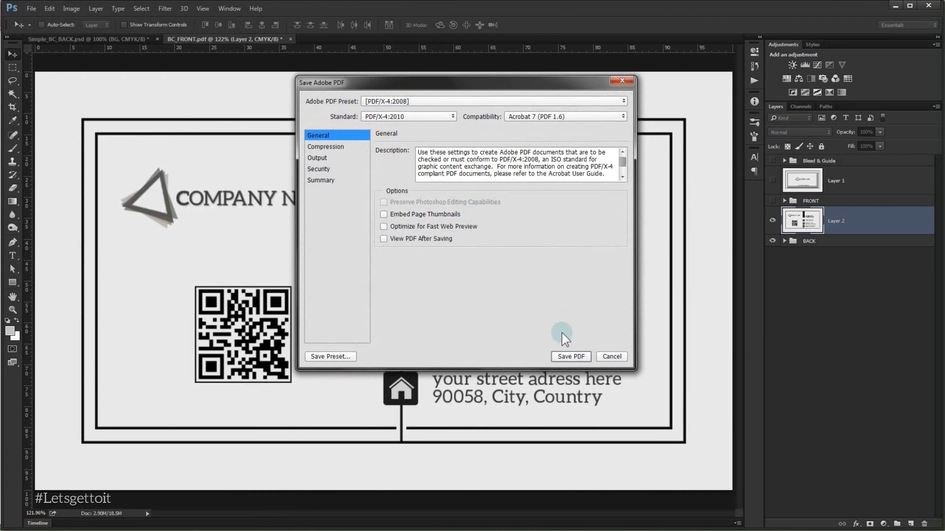
click(572, 355)
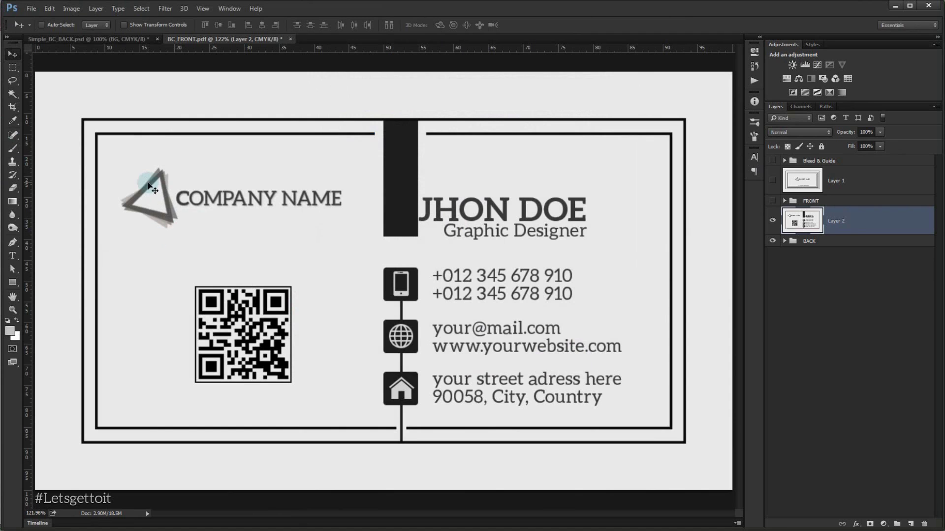
- Switch to the Simple Business Card TUT folder and examine BC_BACK.pdf and BC_FRONT.pdf one after the other in Adobe Acrobat Reader
click(130, 530)
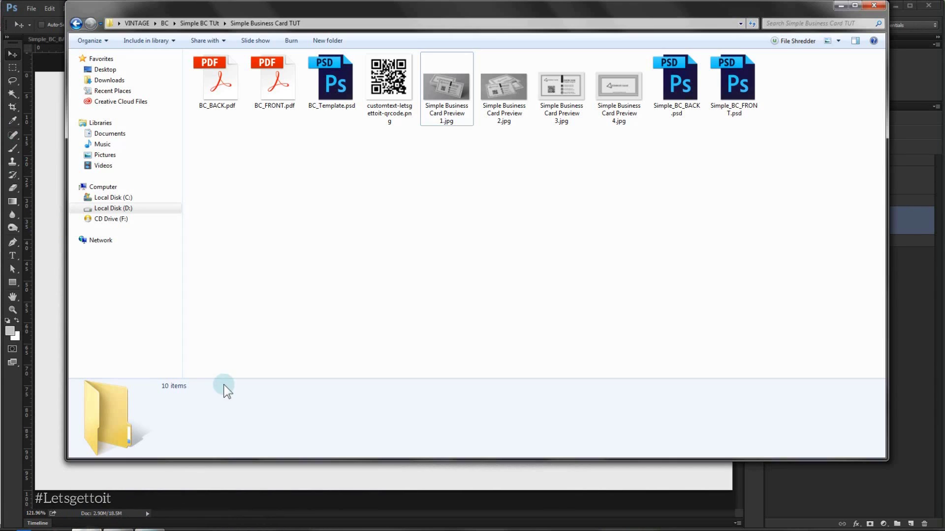
click(214, 91)
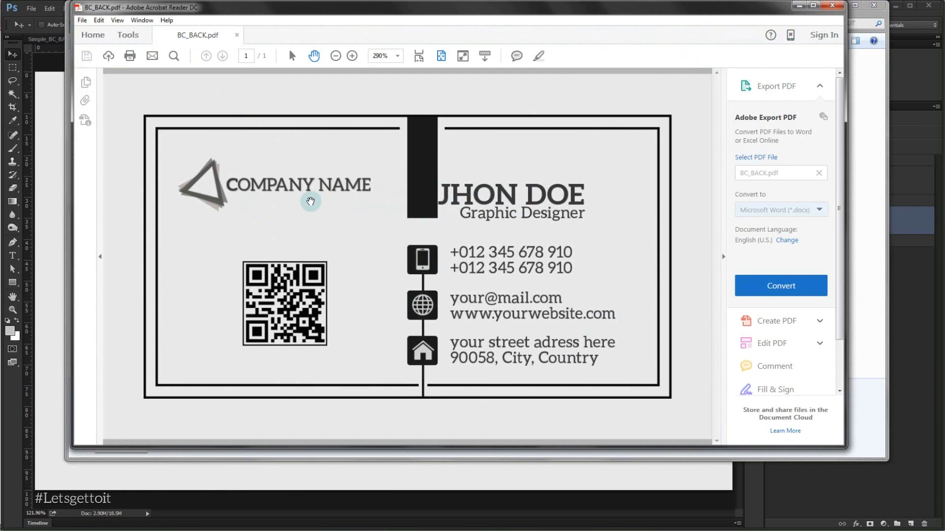
click(832, 5)
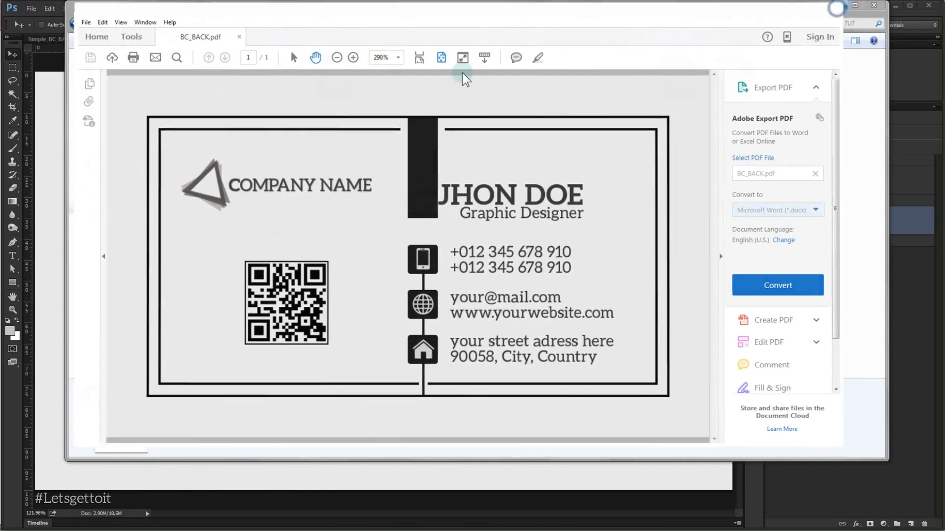
double_click(275, 93)
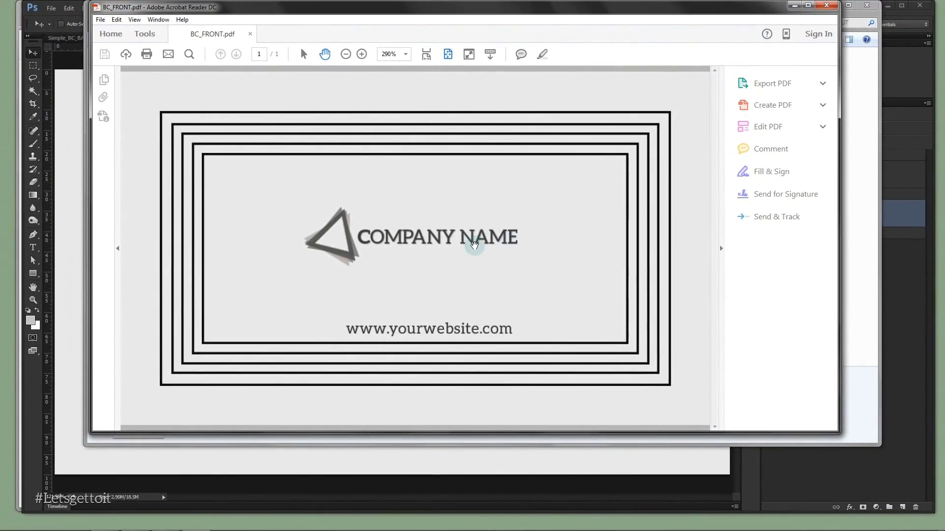